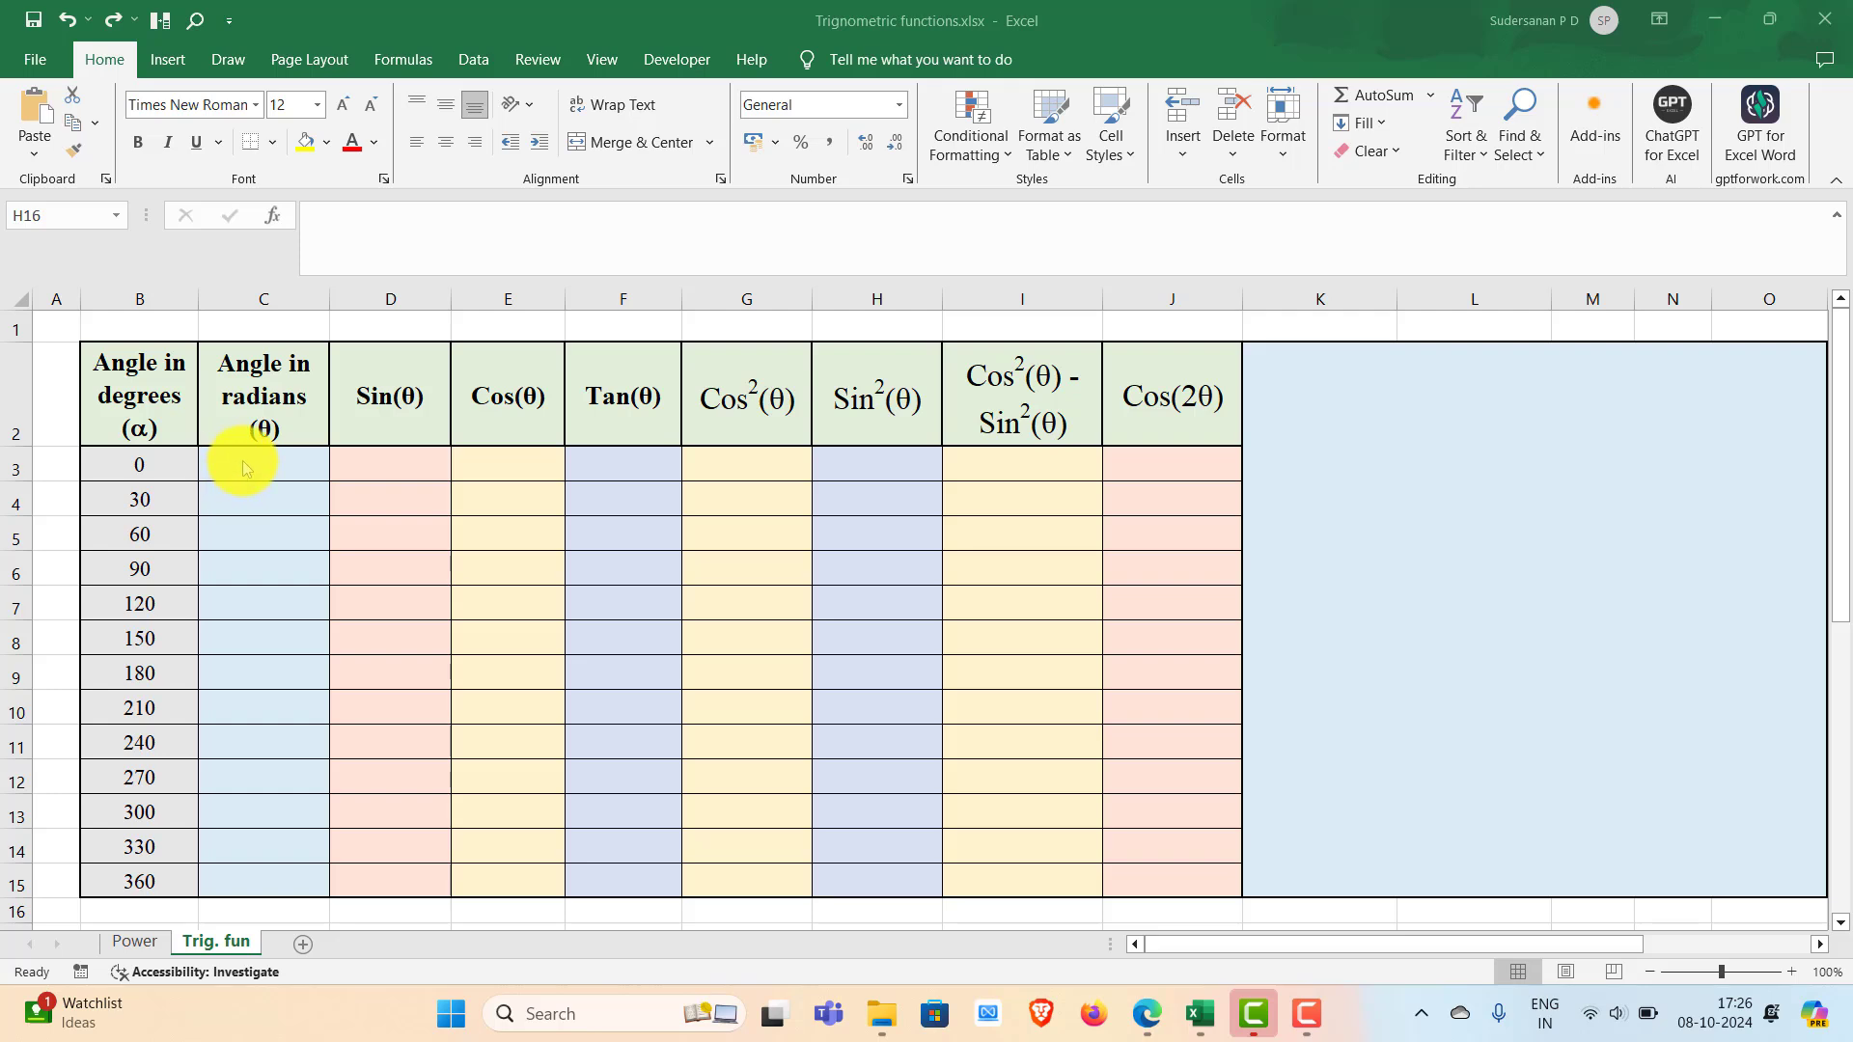
Enter =RADIANS(B3) in C3 and fill it down to C15, converting 0–360° to radians
key(alt+Tab)
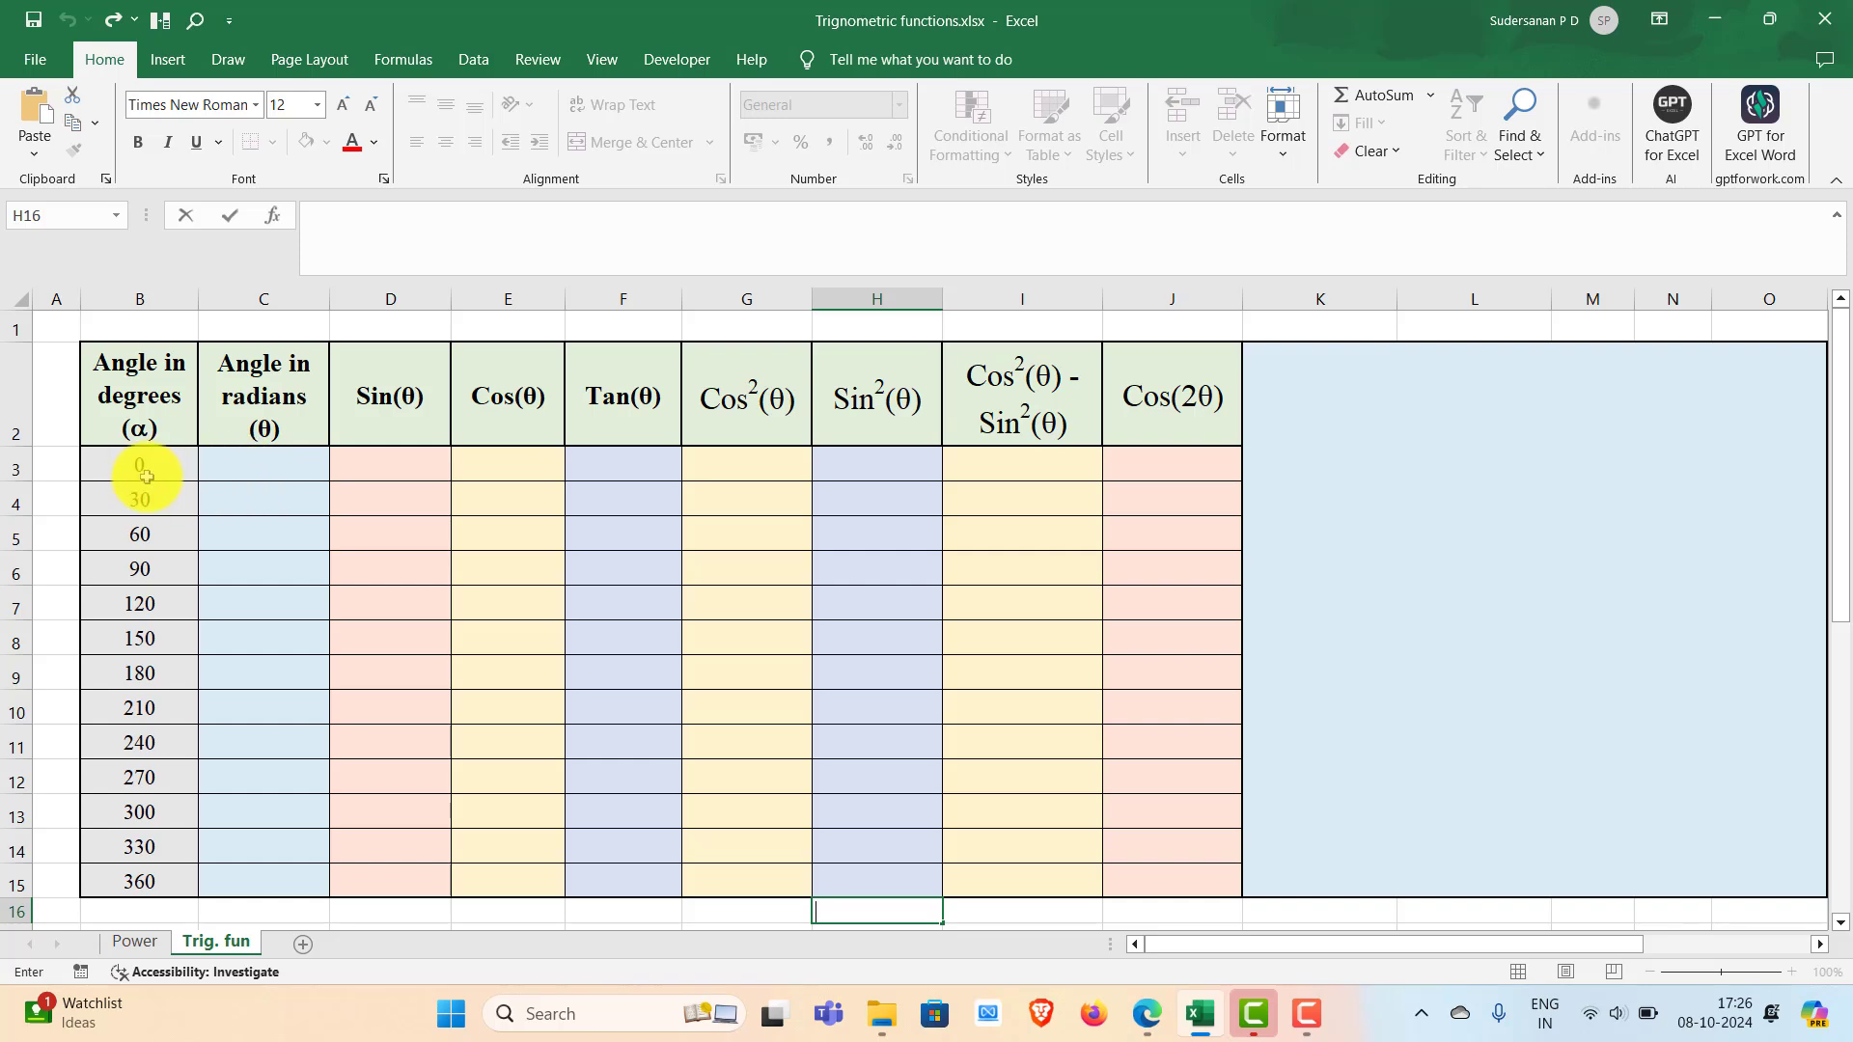
click(253, 476)
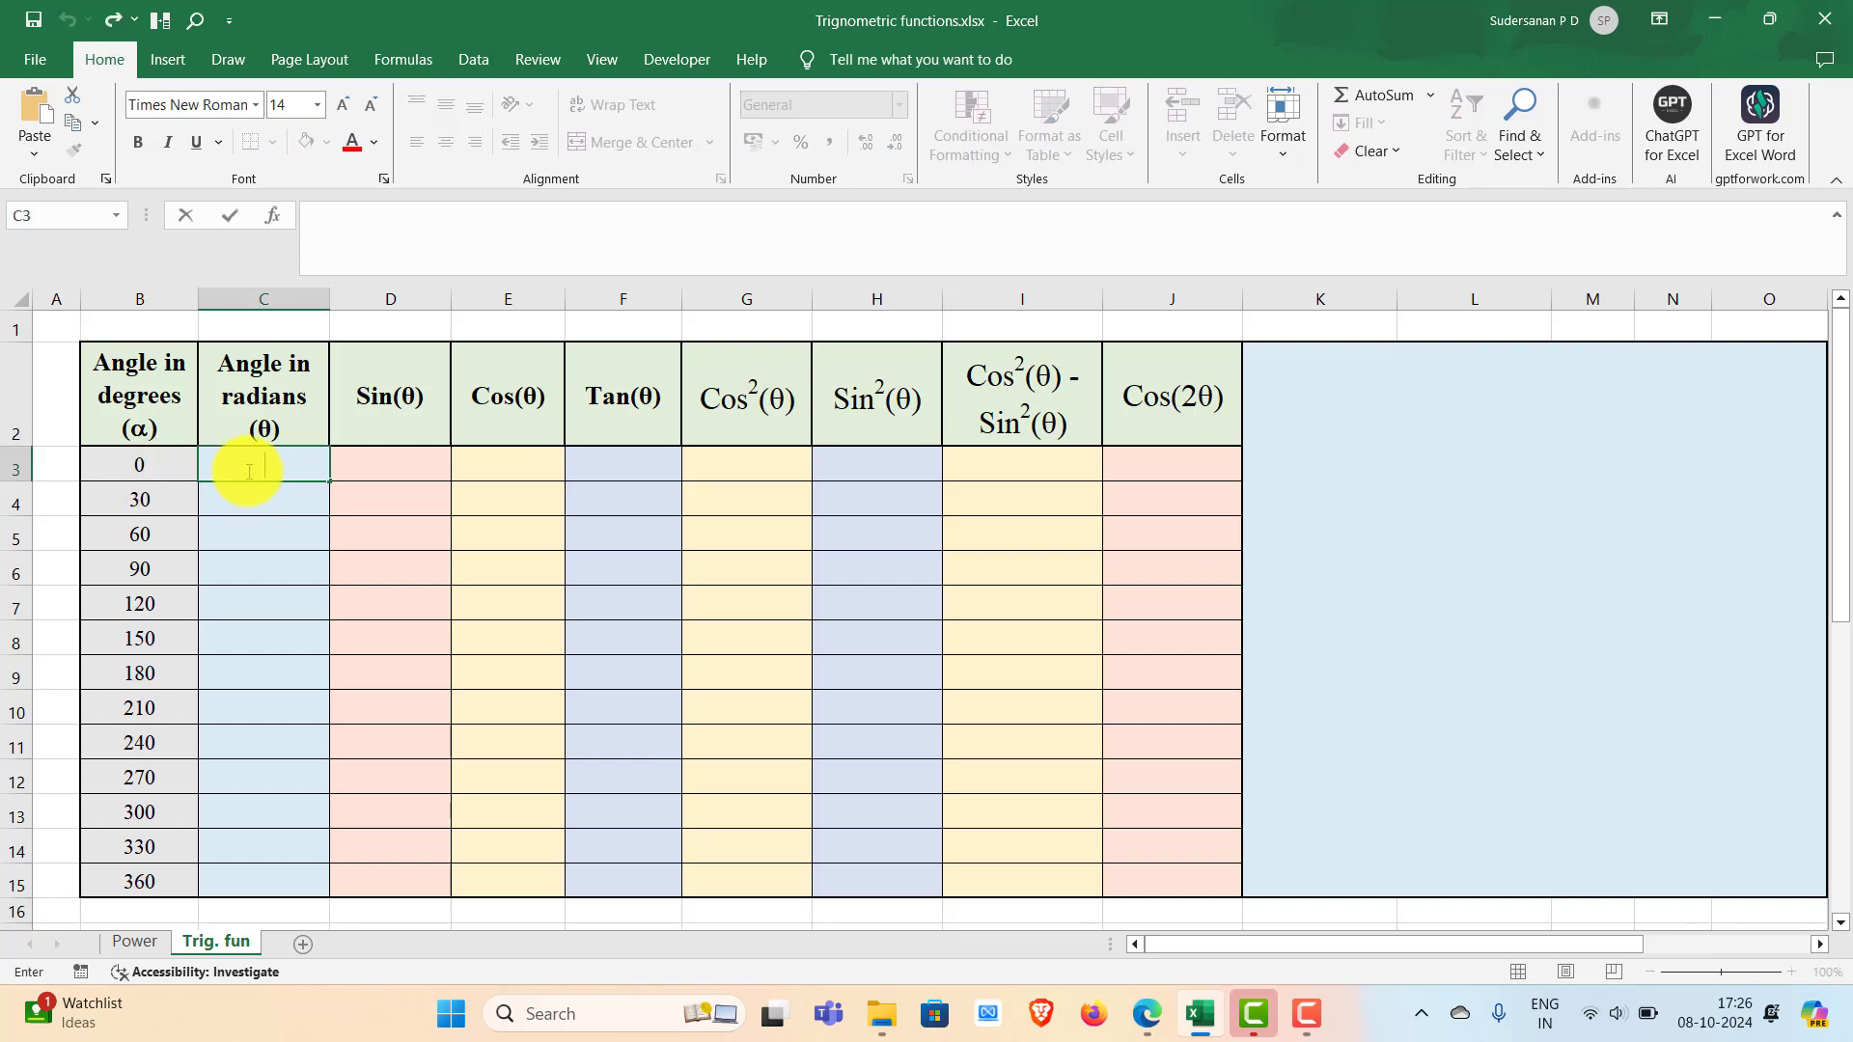
text(=)
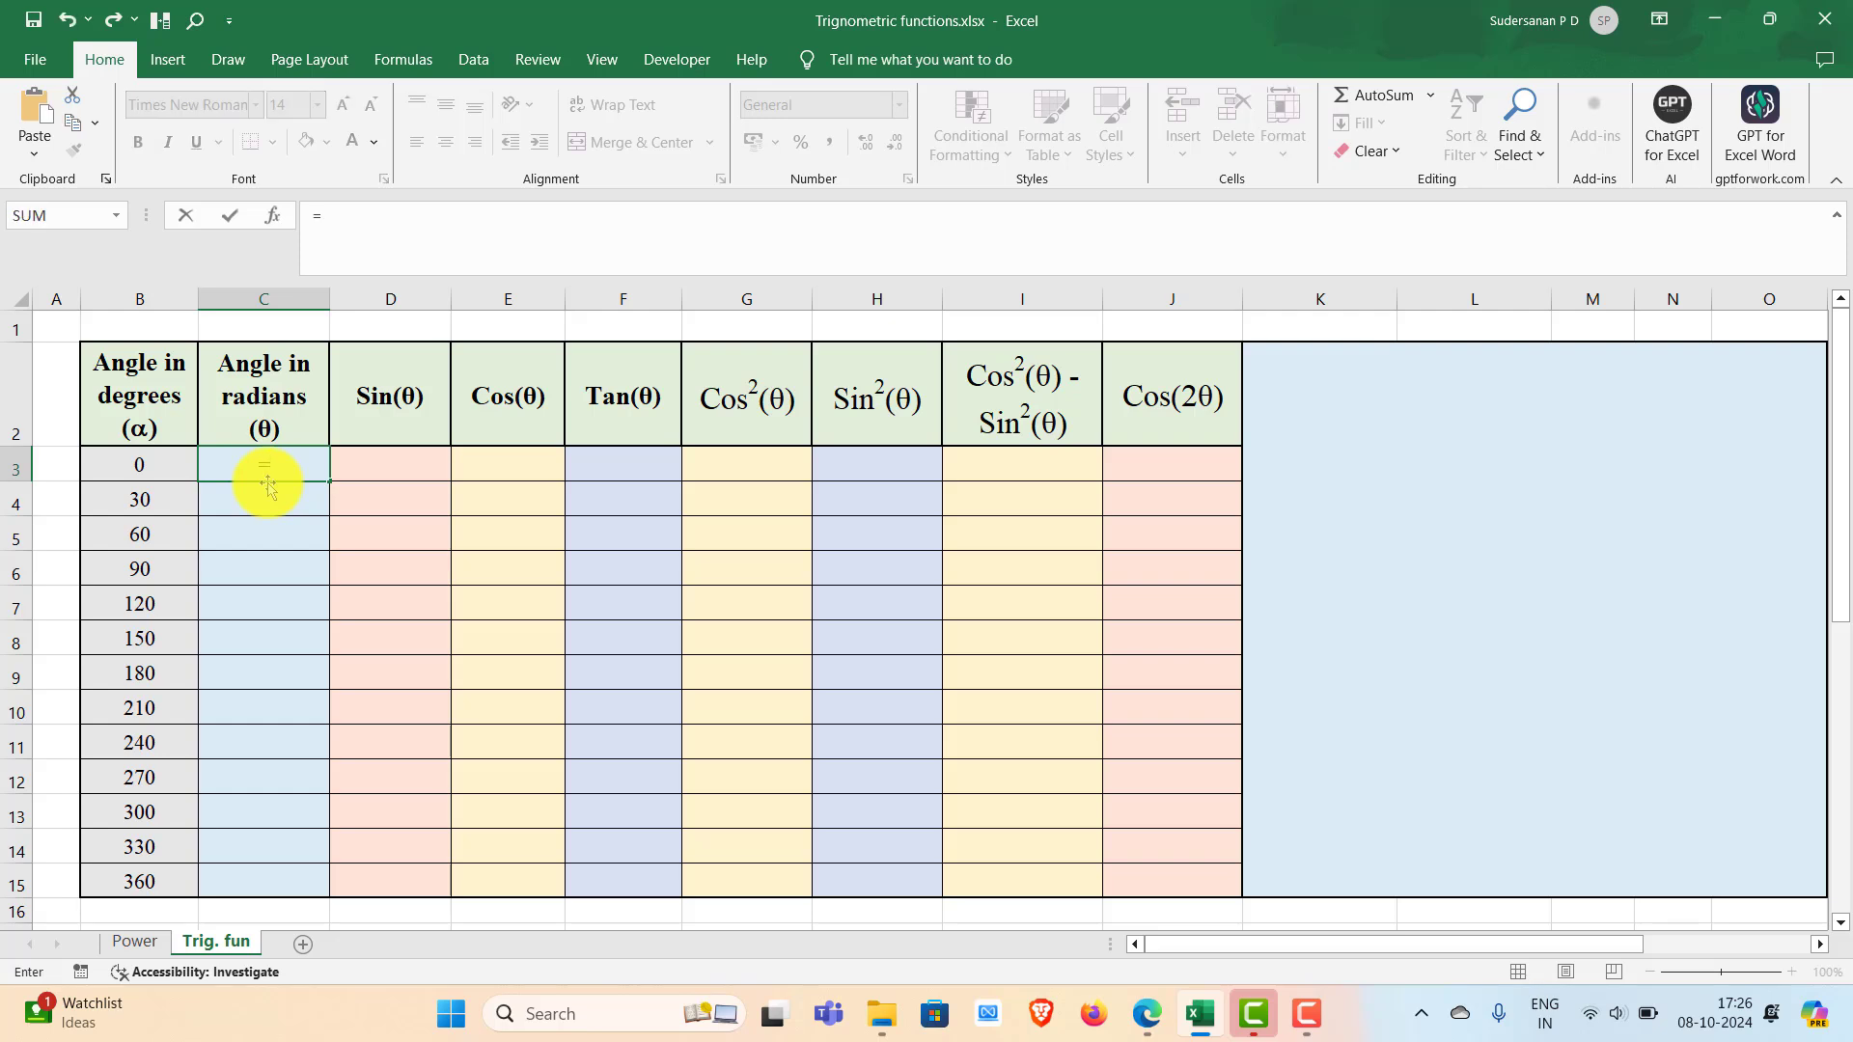
text(radi)
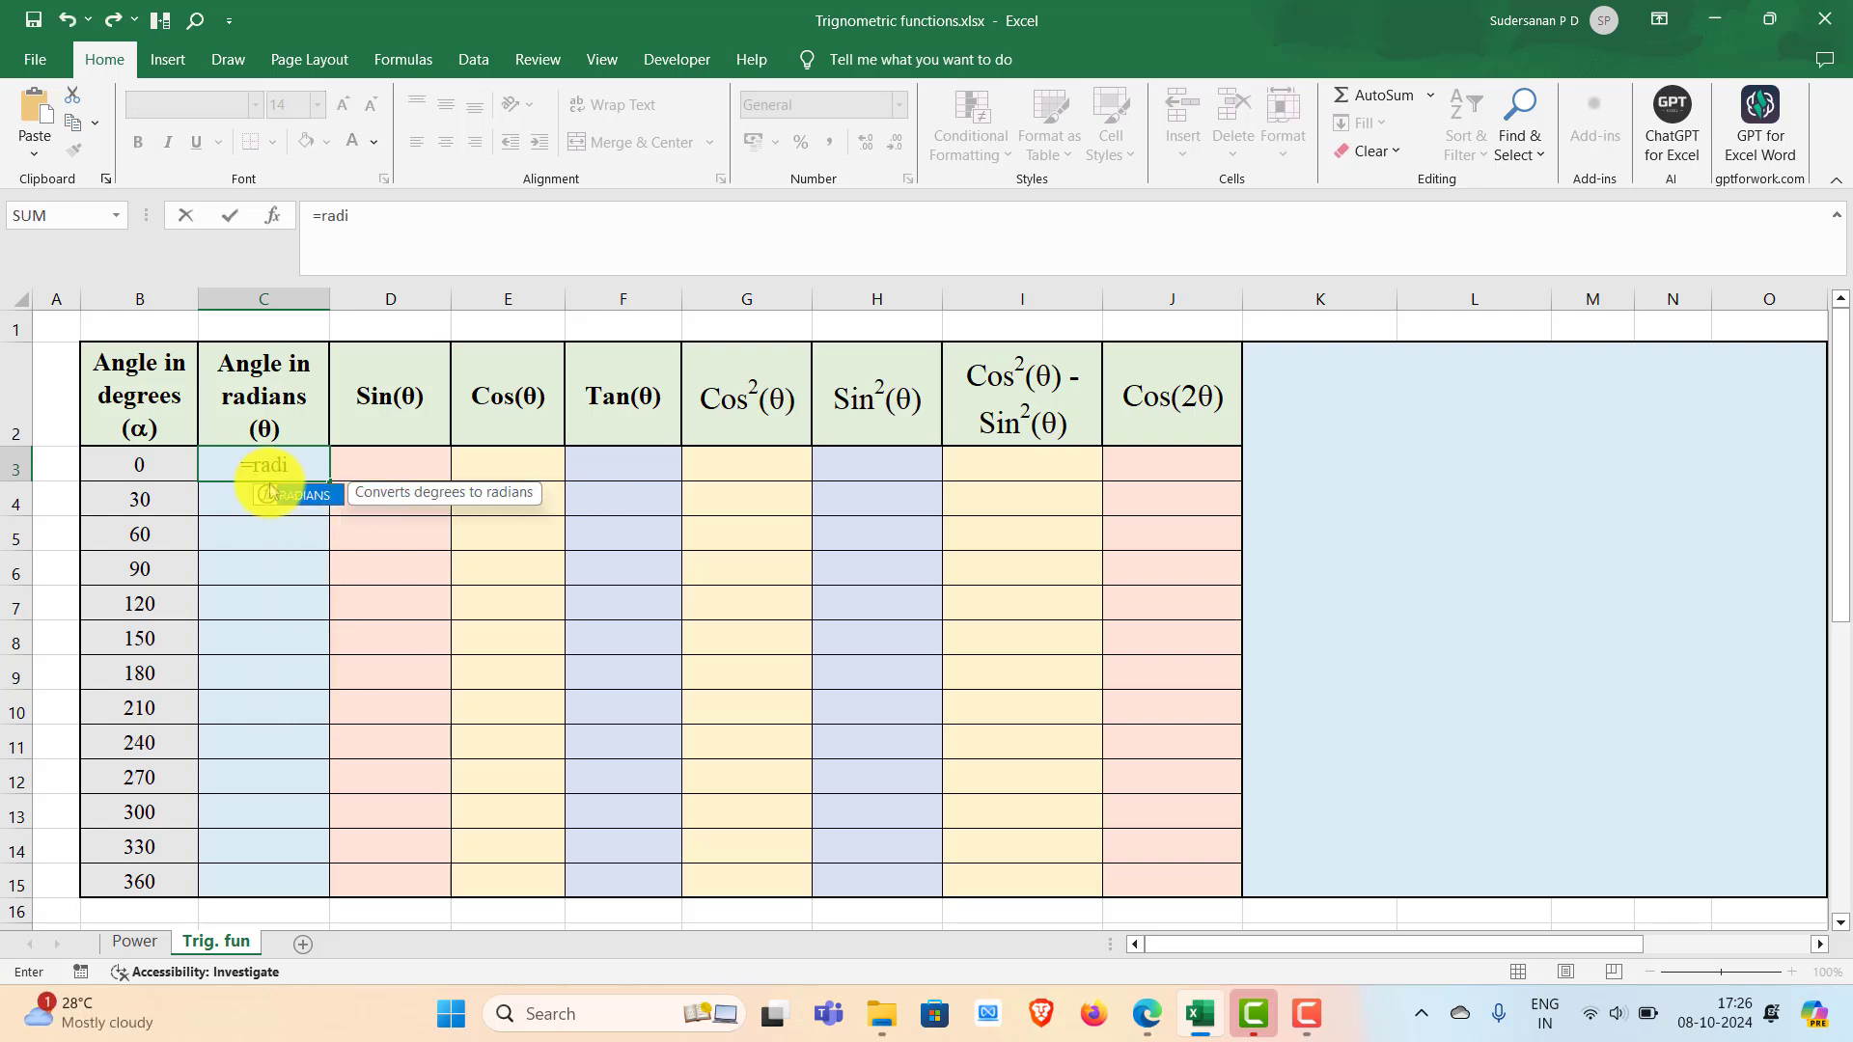
double_click(299, 495)
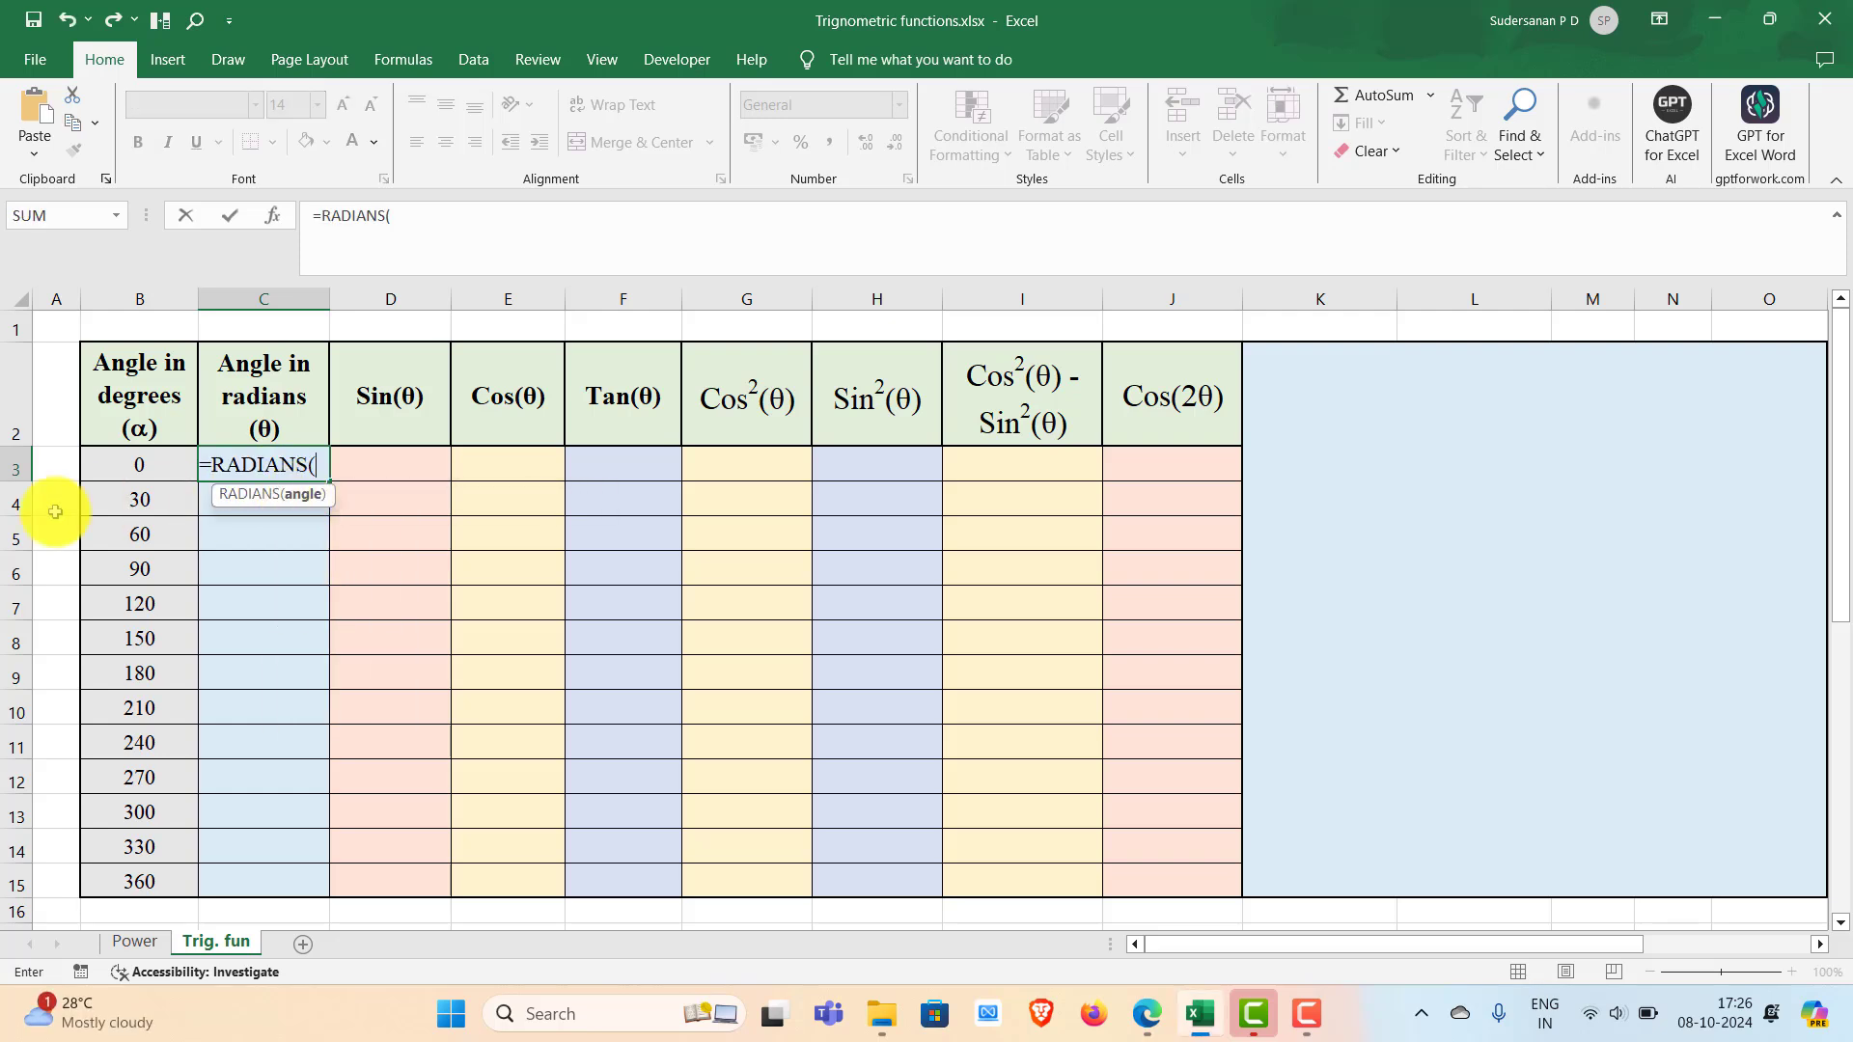
click(144, 467)
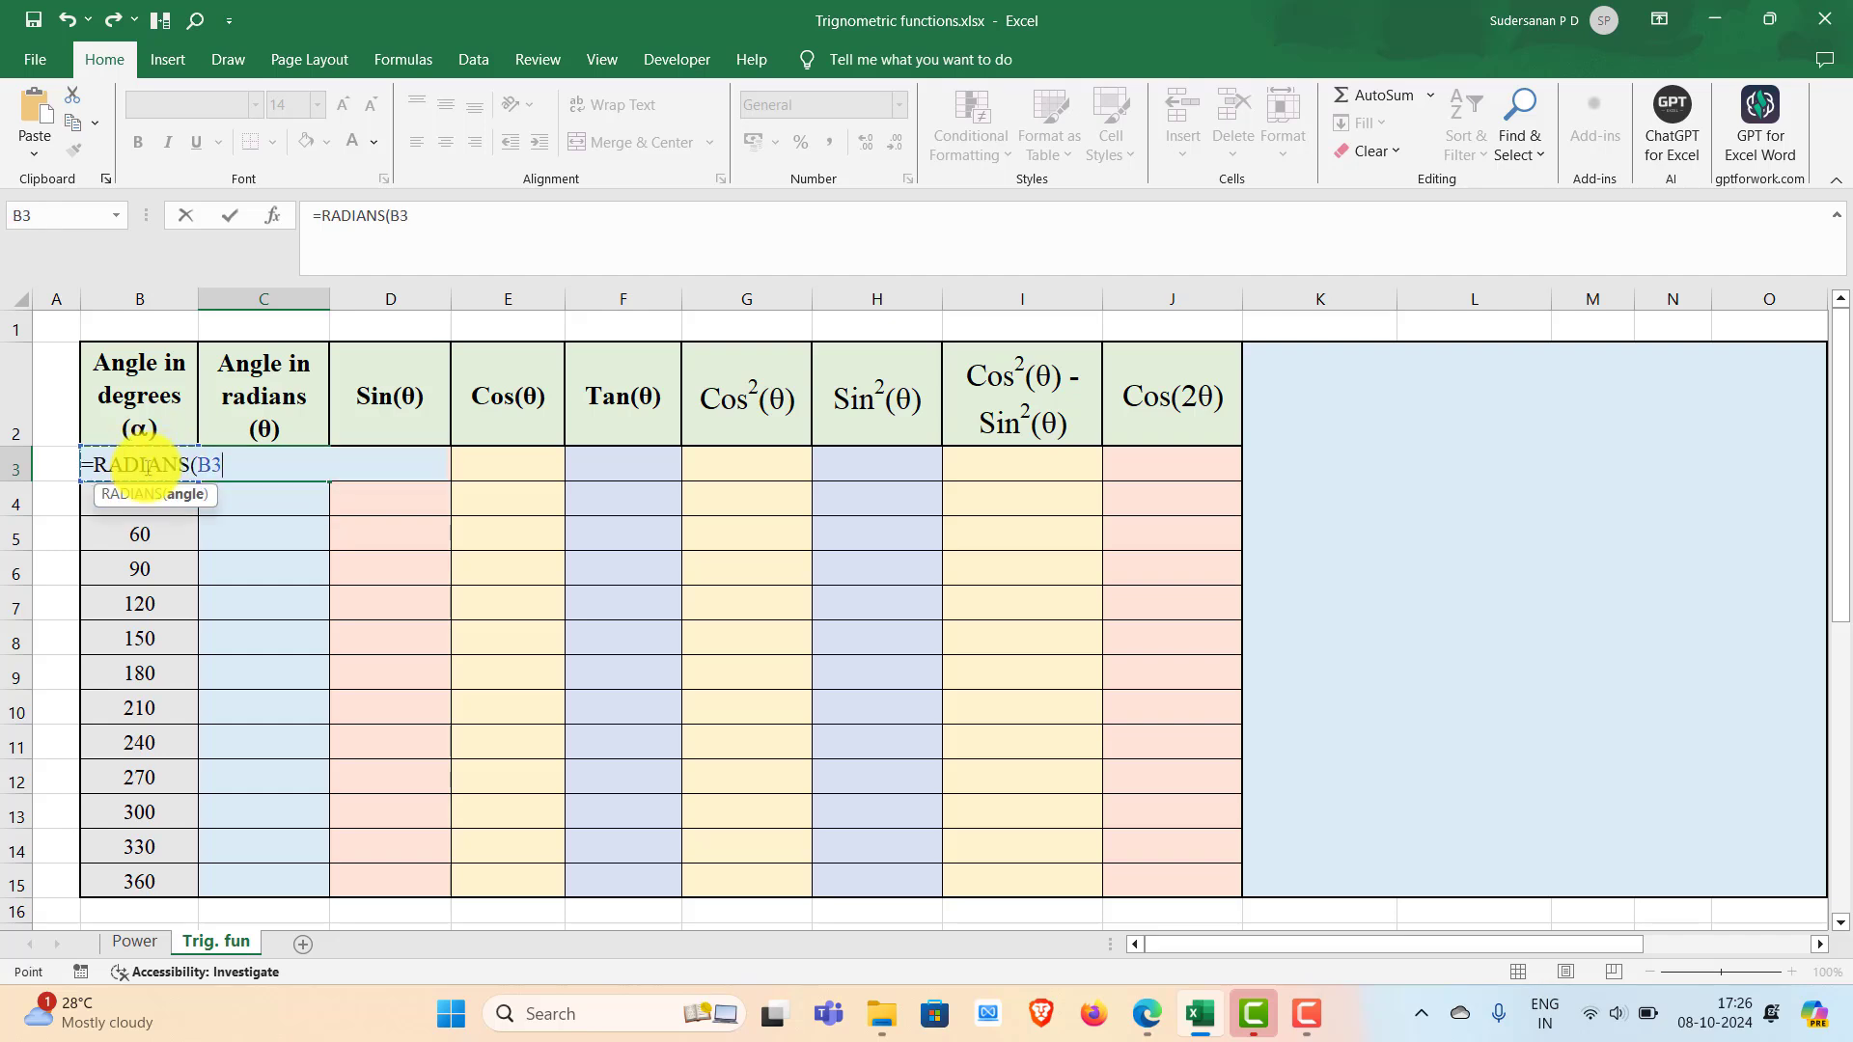
text())
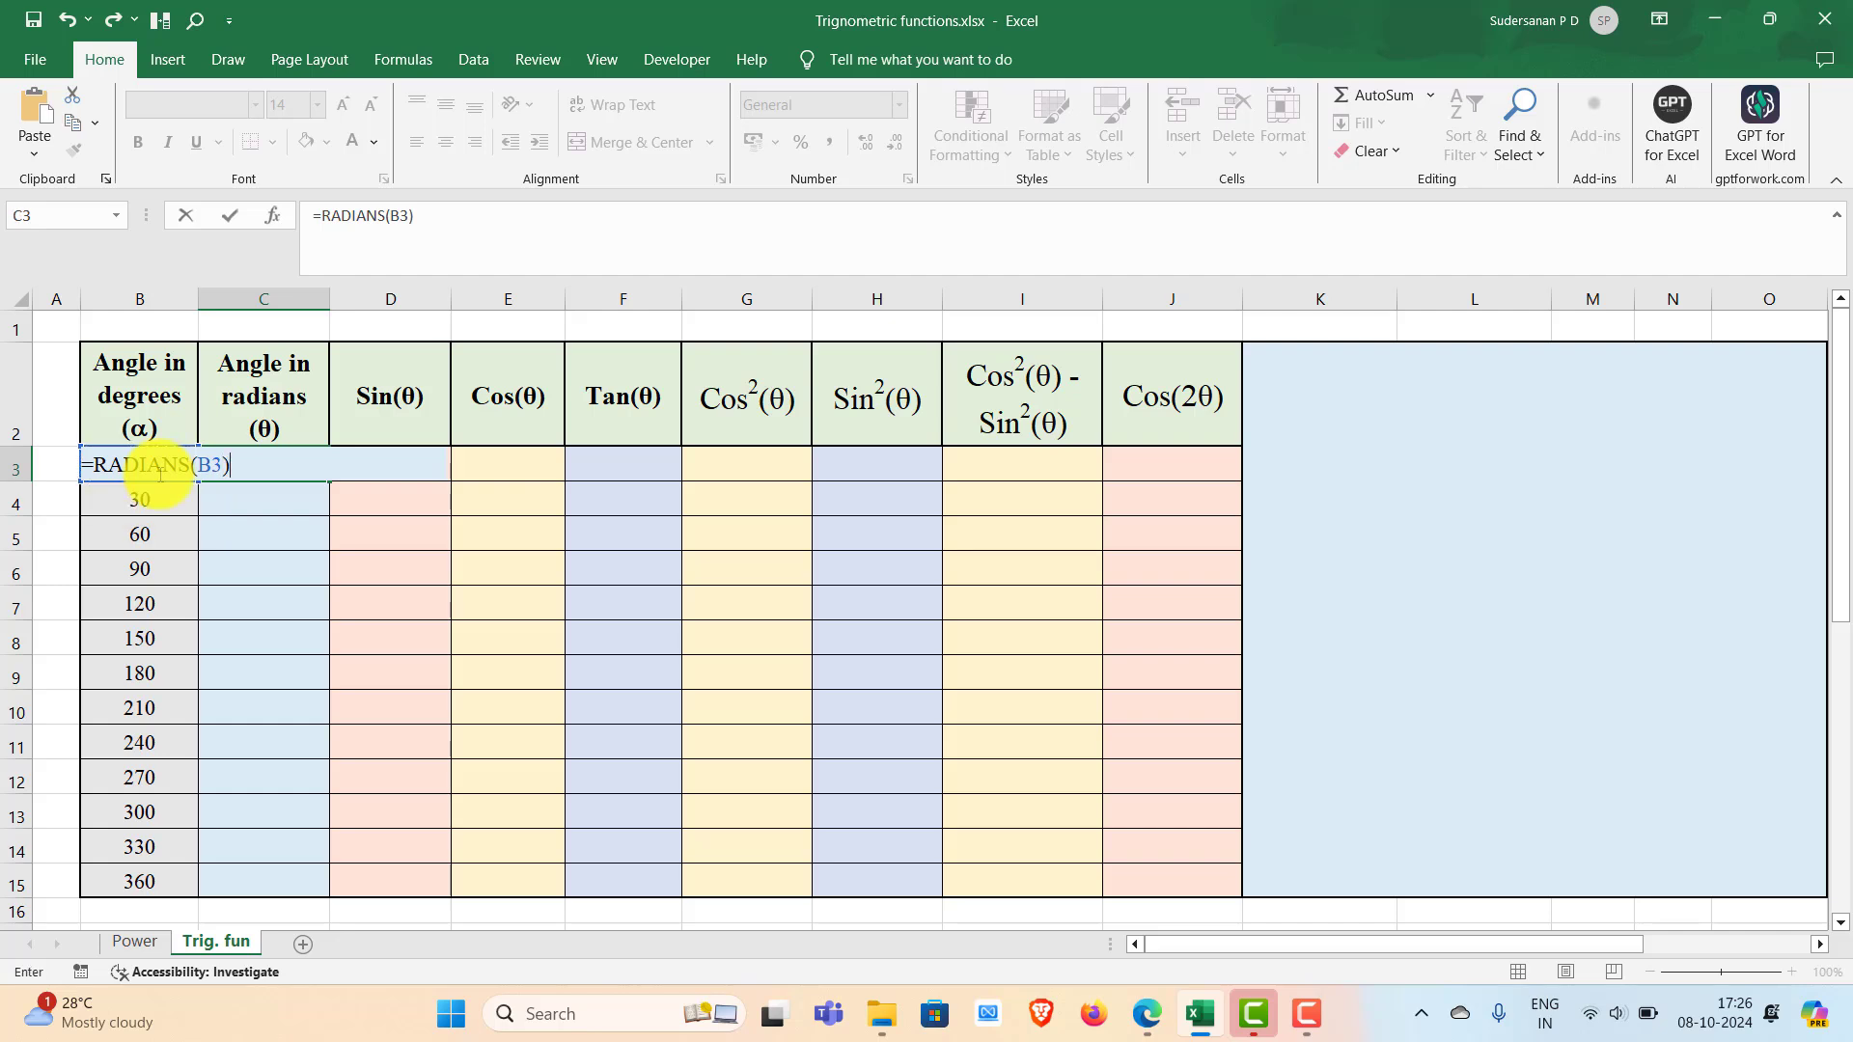
key(Return)
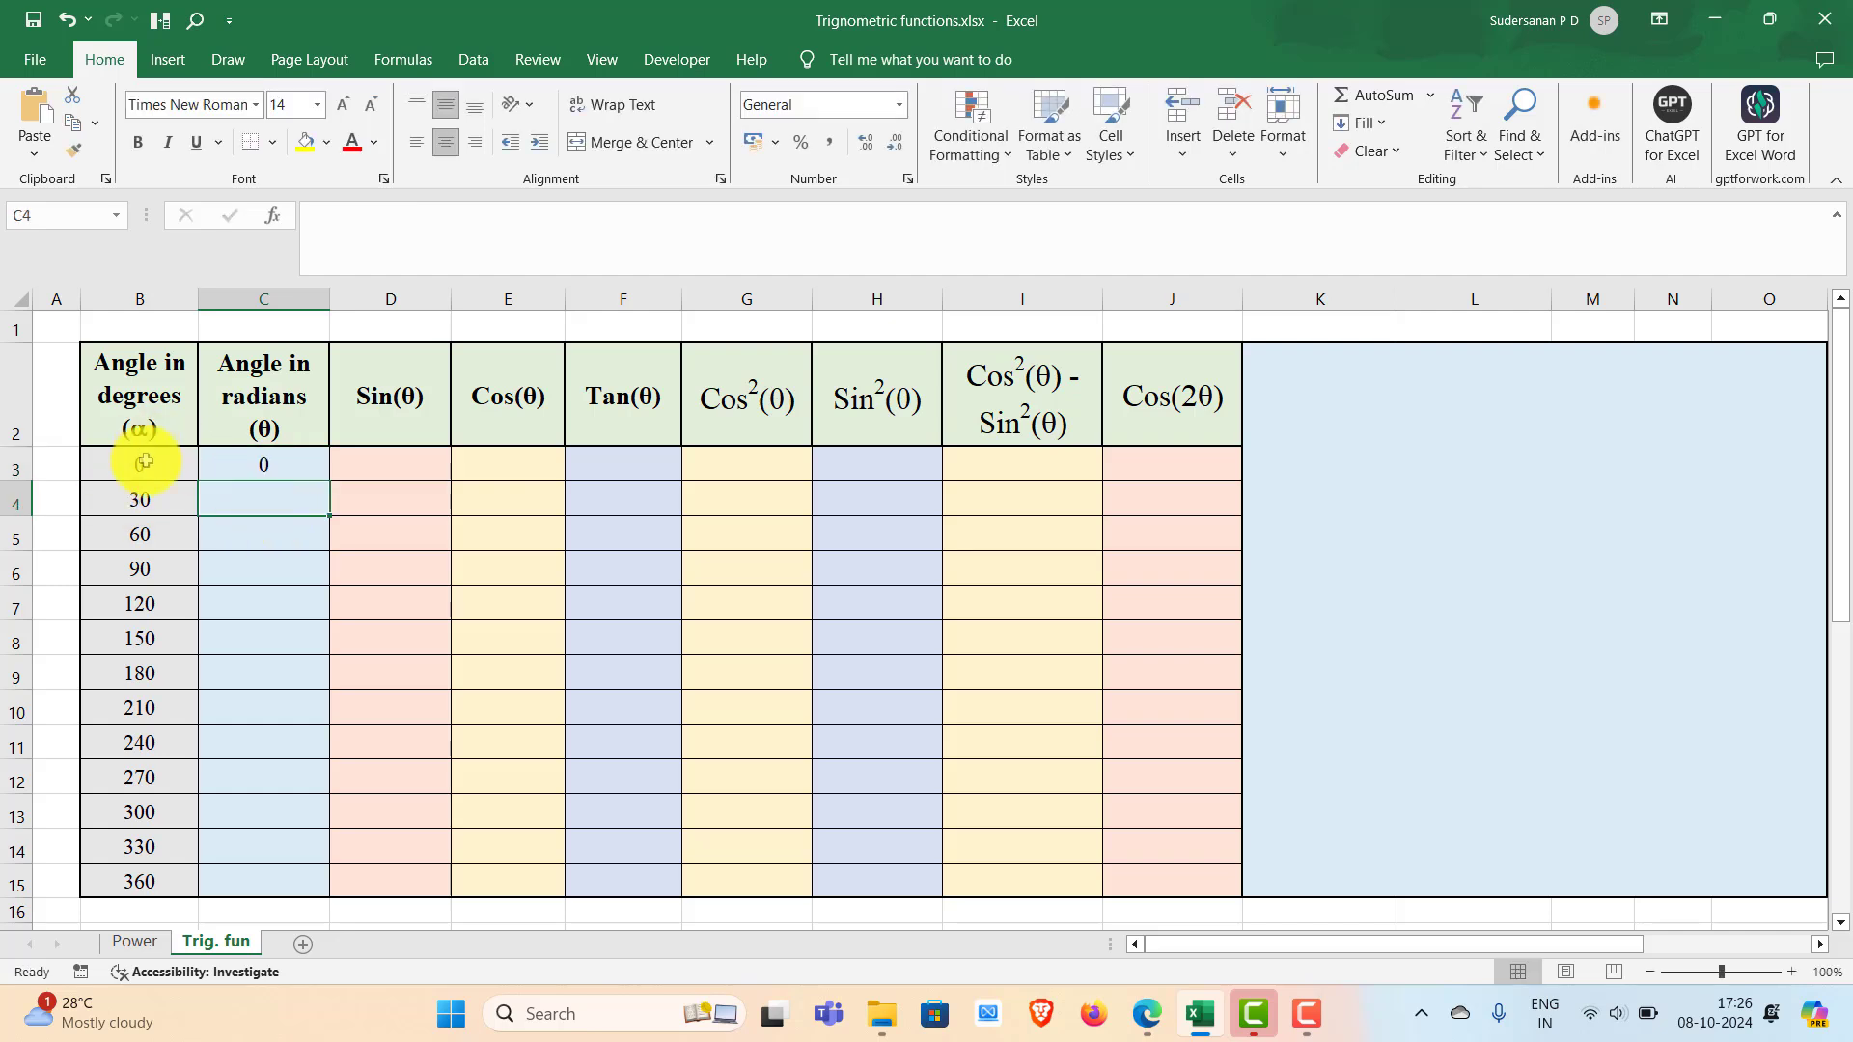
click(273, 465)
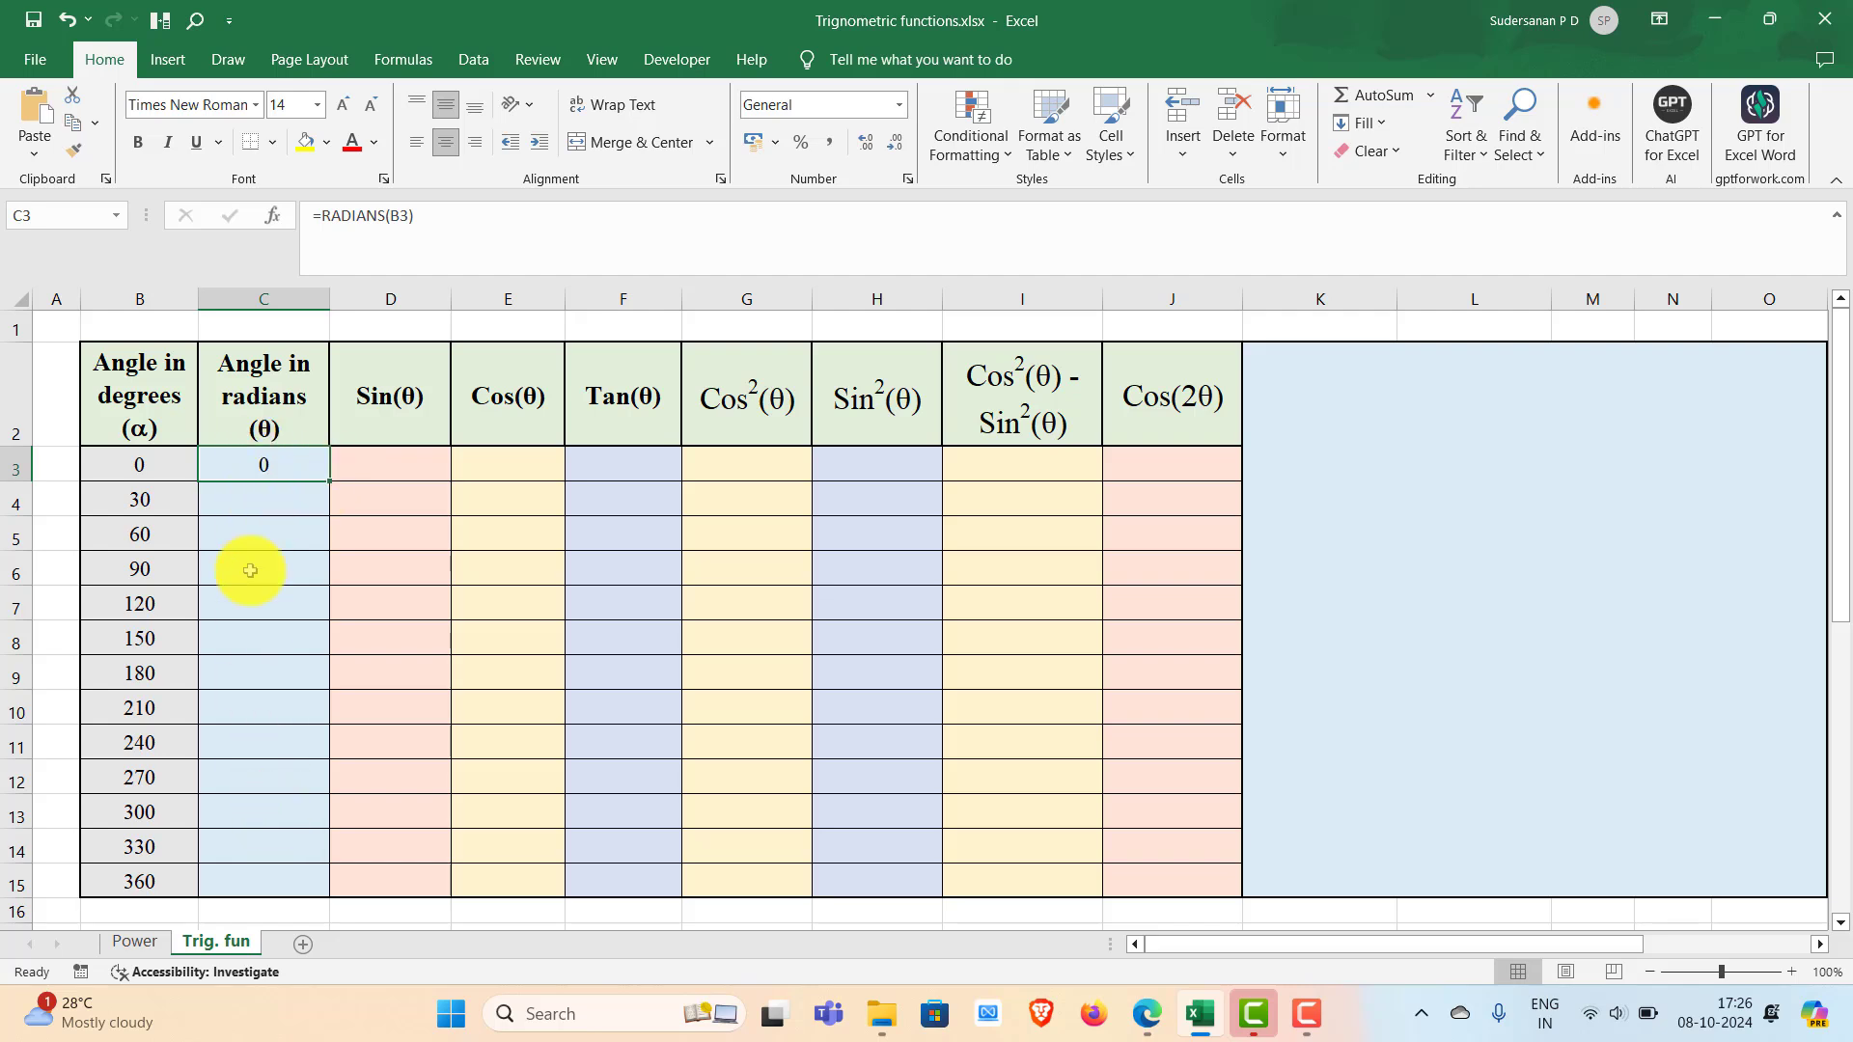
double_click(329, 479)
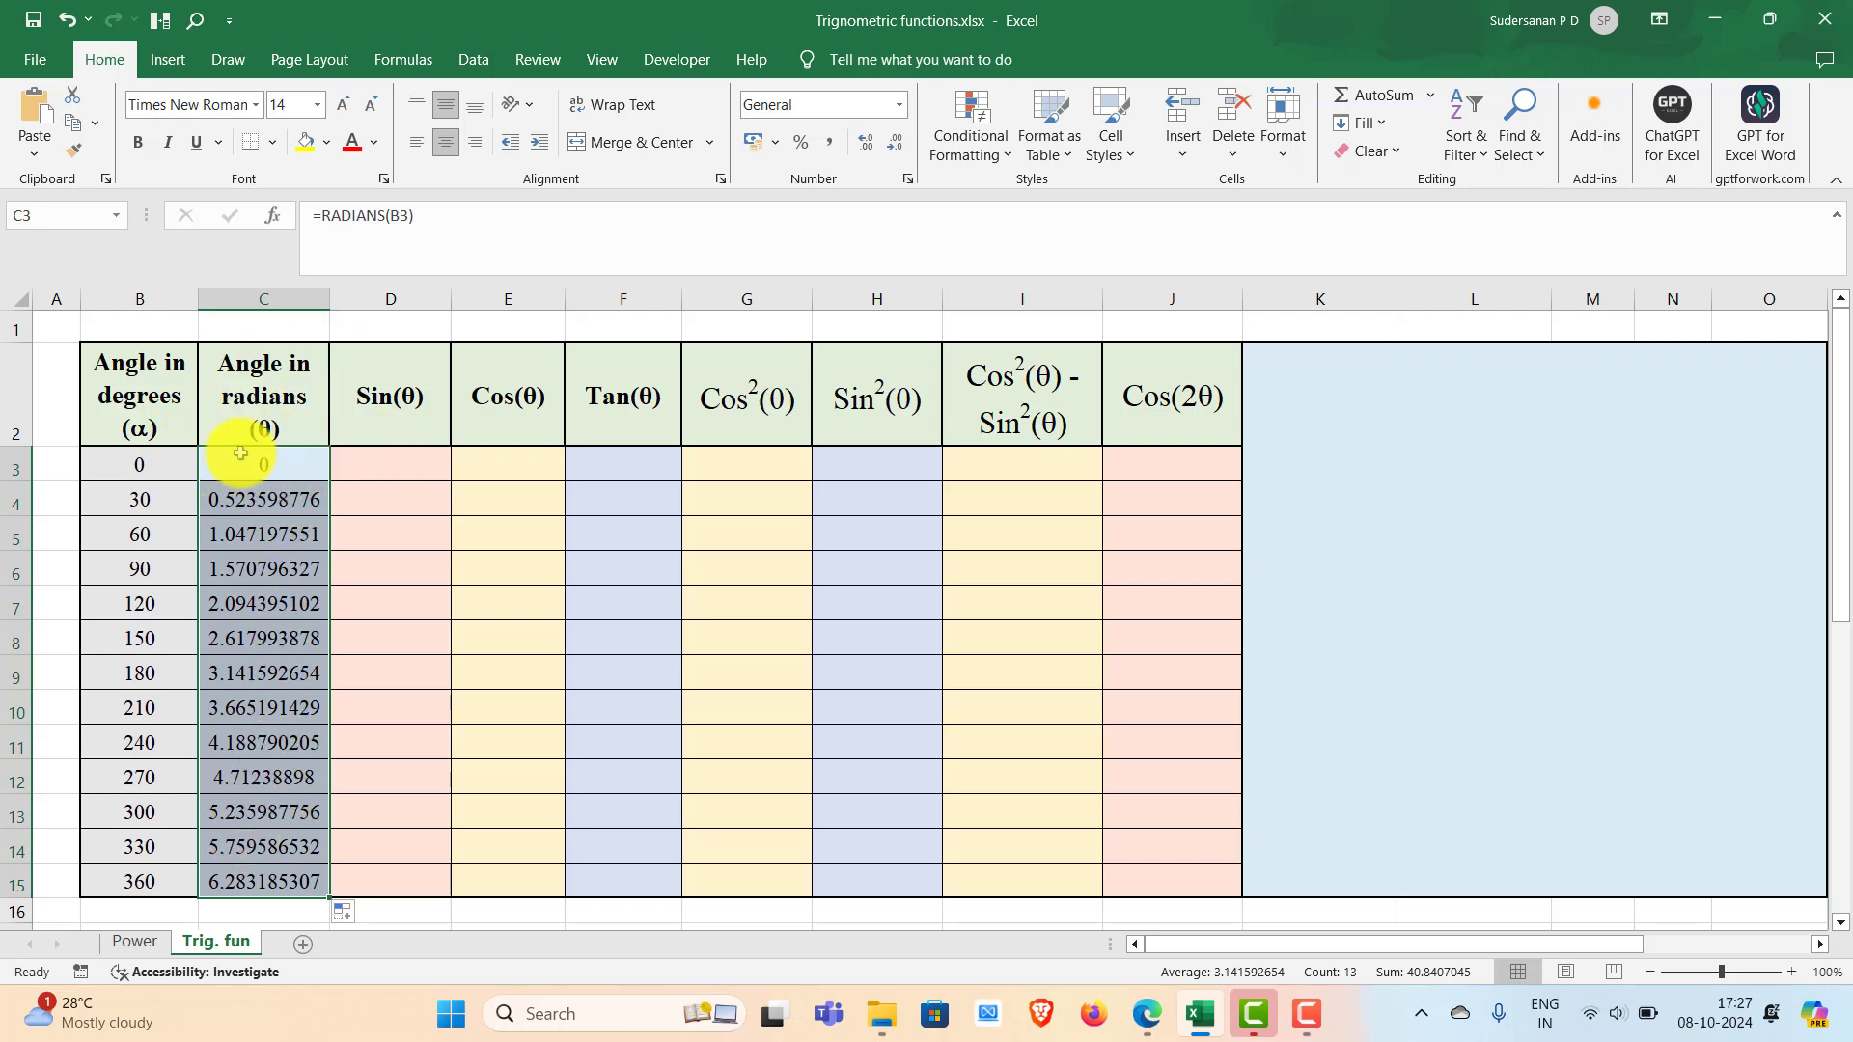
Enter =SIN(C3) in D3 and fill it down to D15
double_click(379, 464)
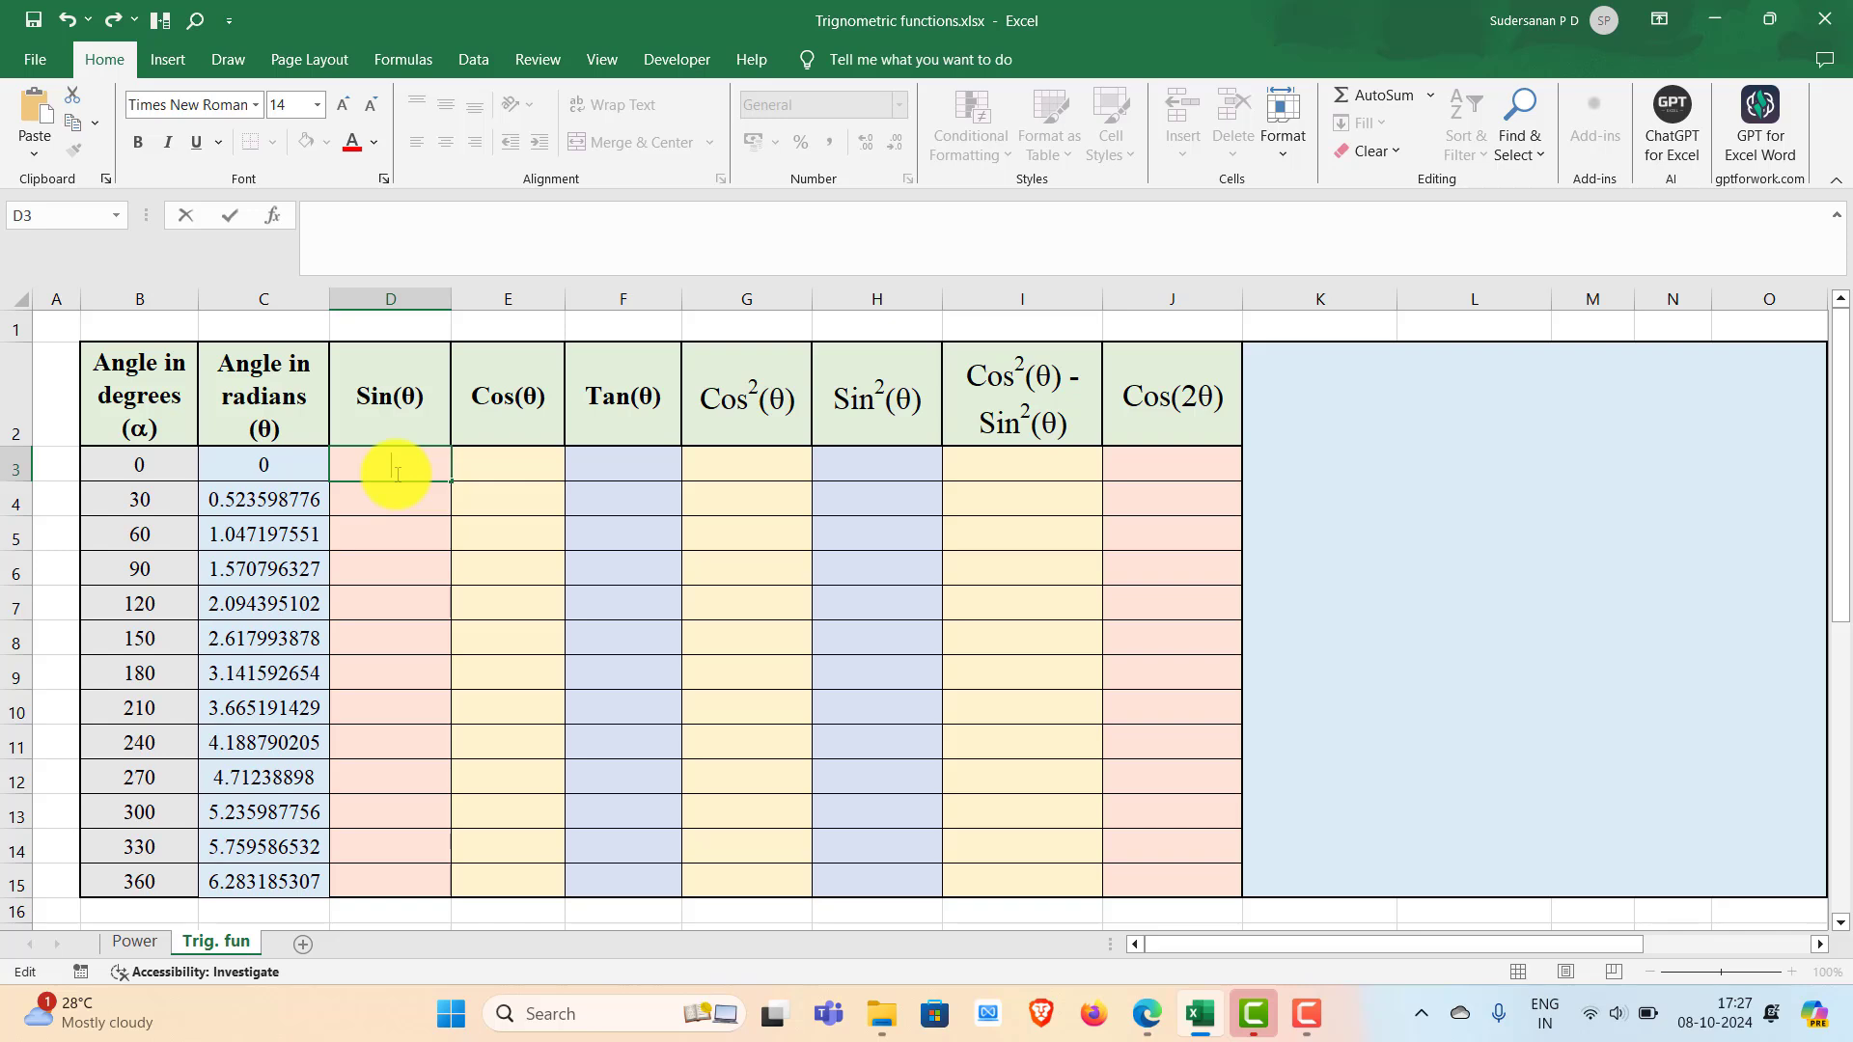
text(=)
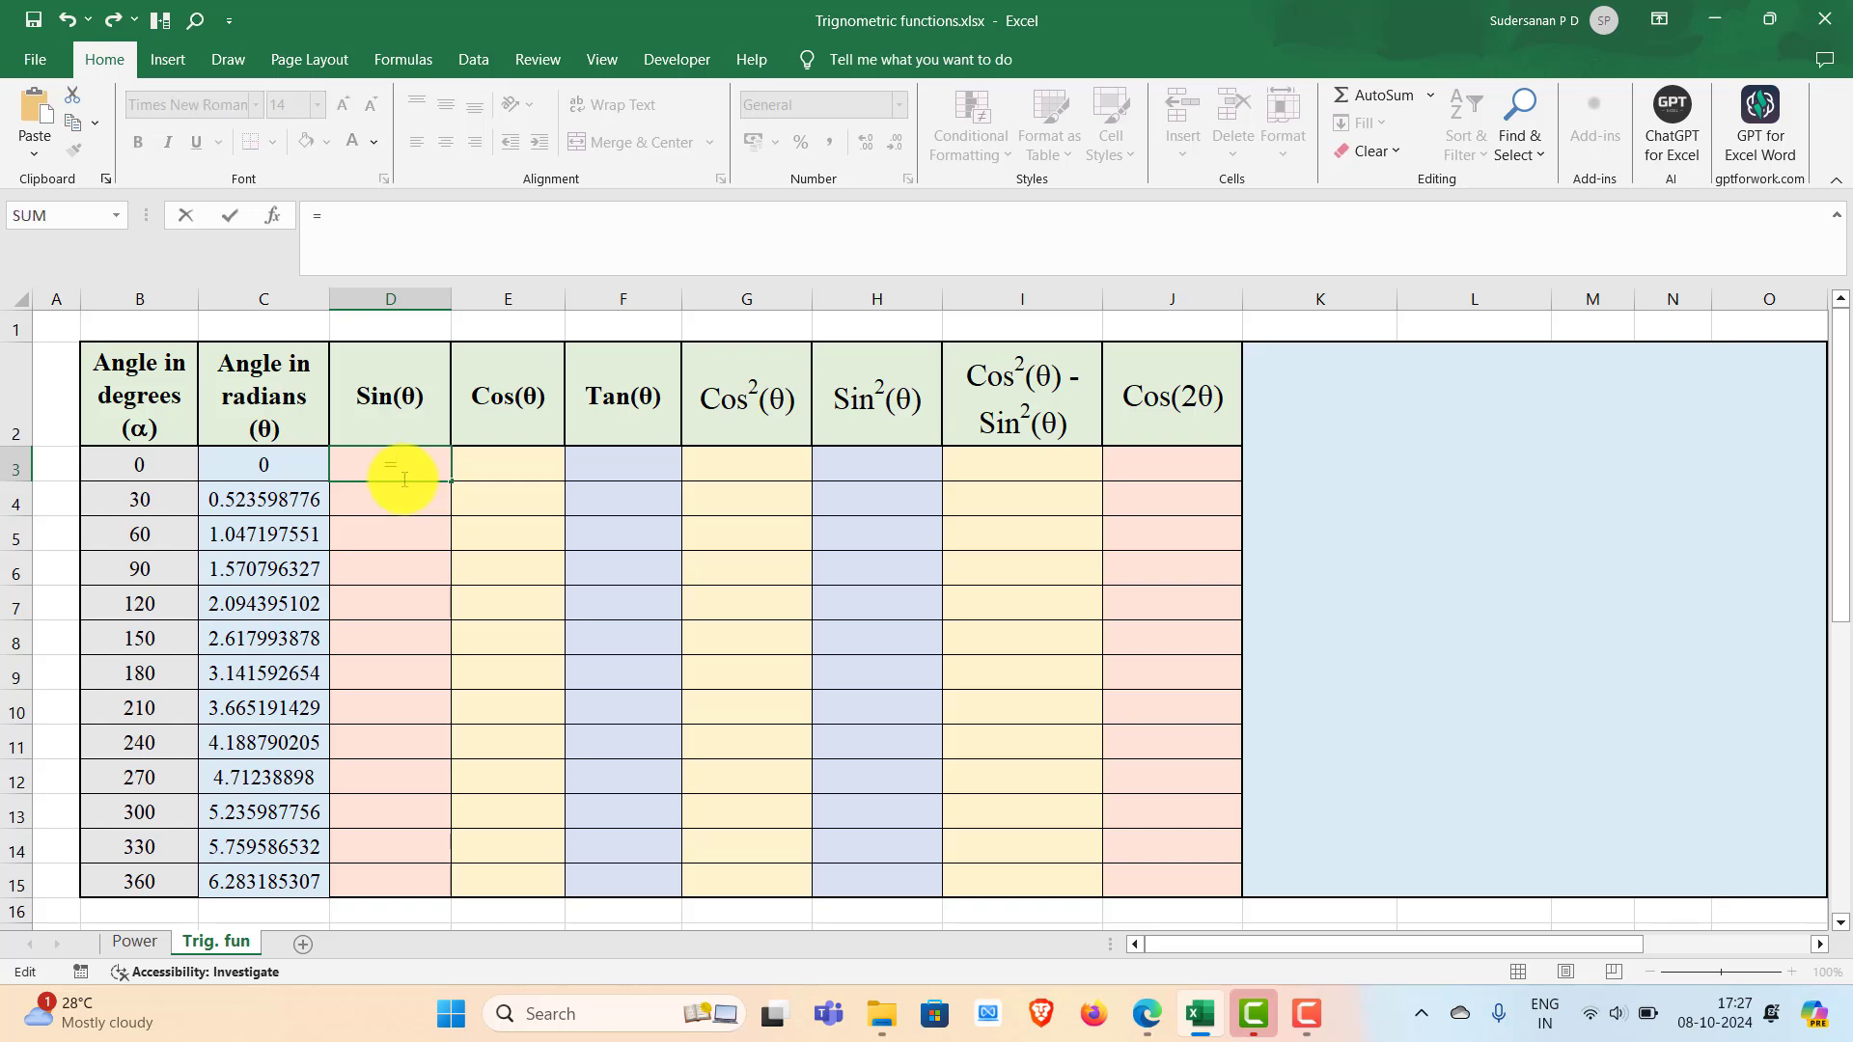
text(sin)
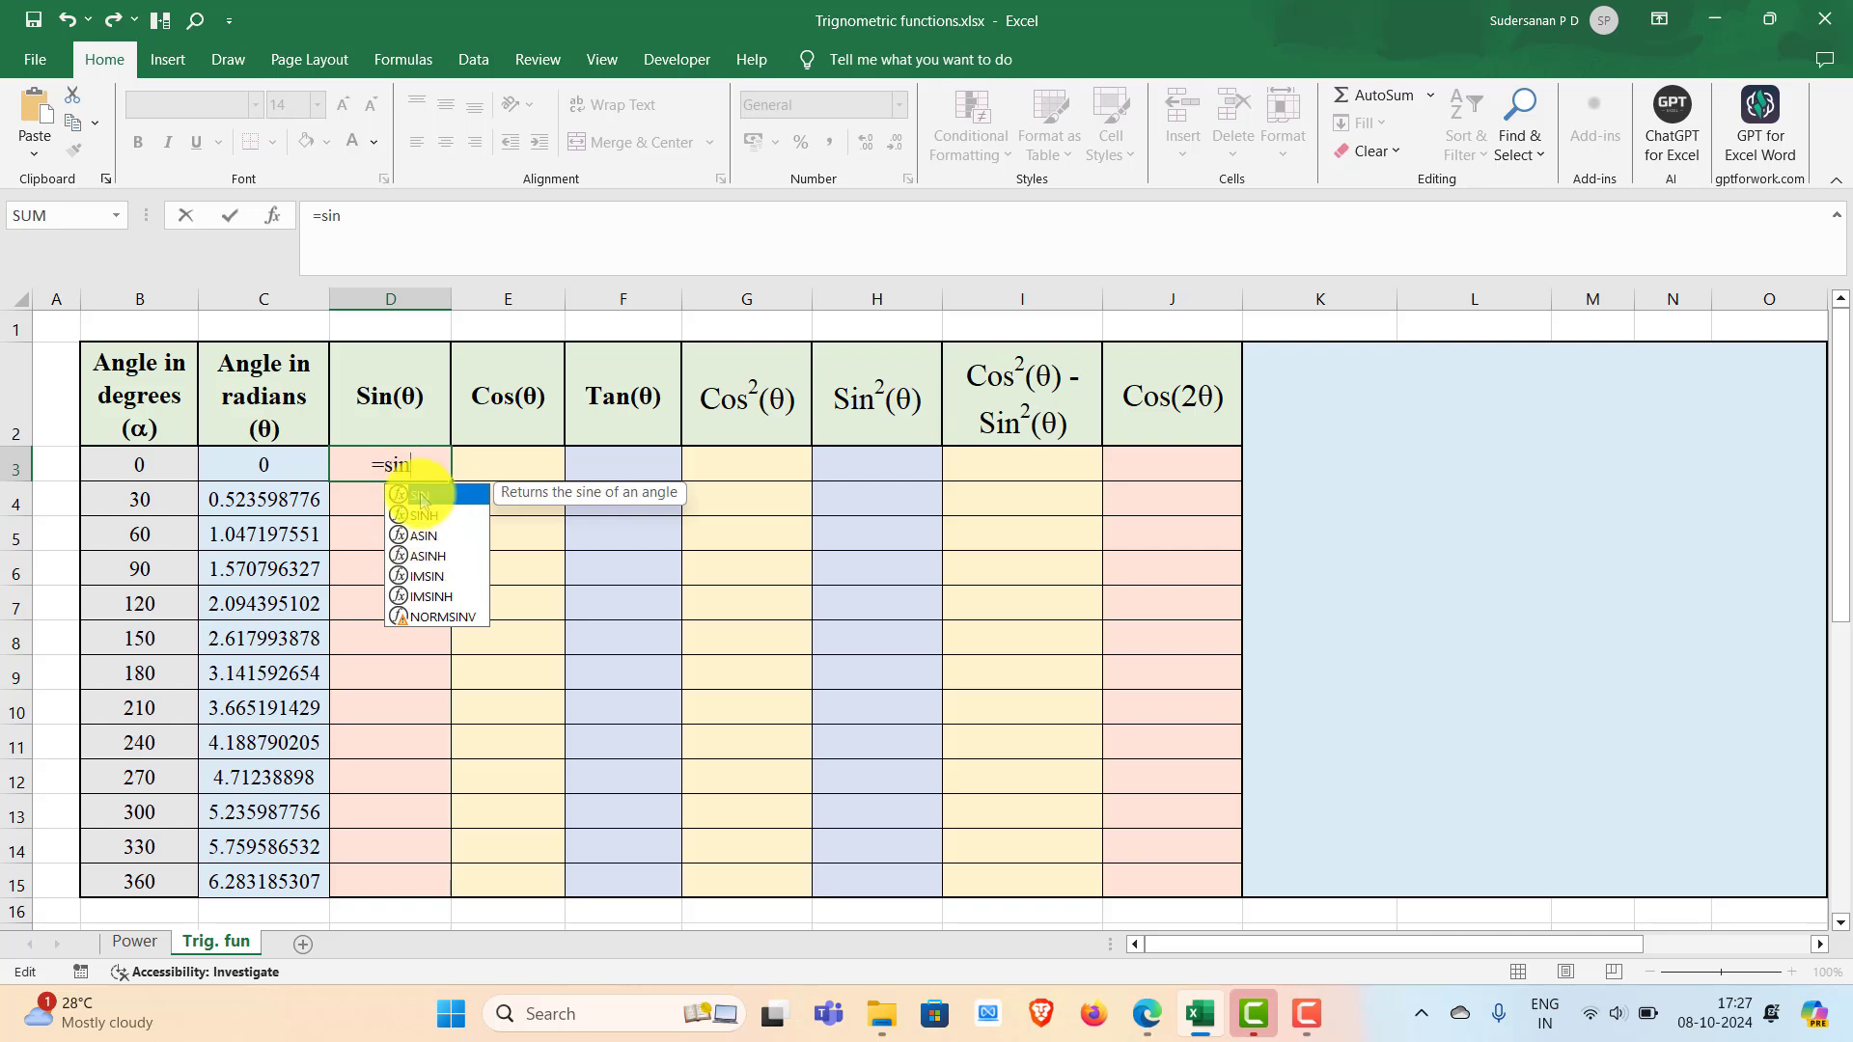
double_click(424, 494)
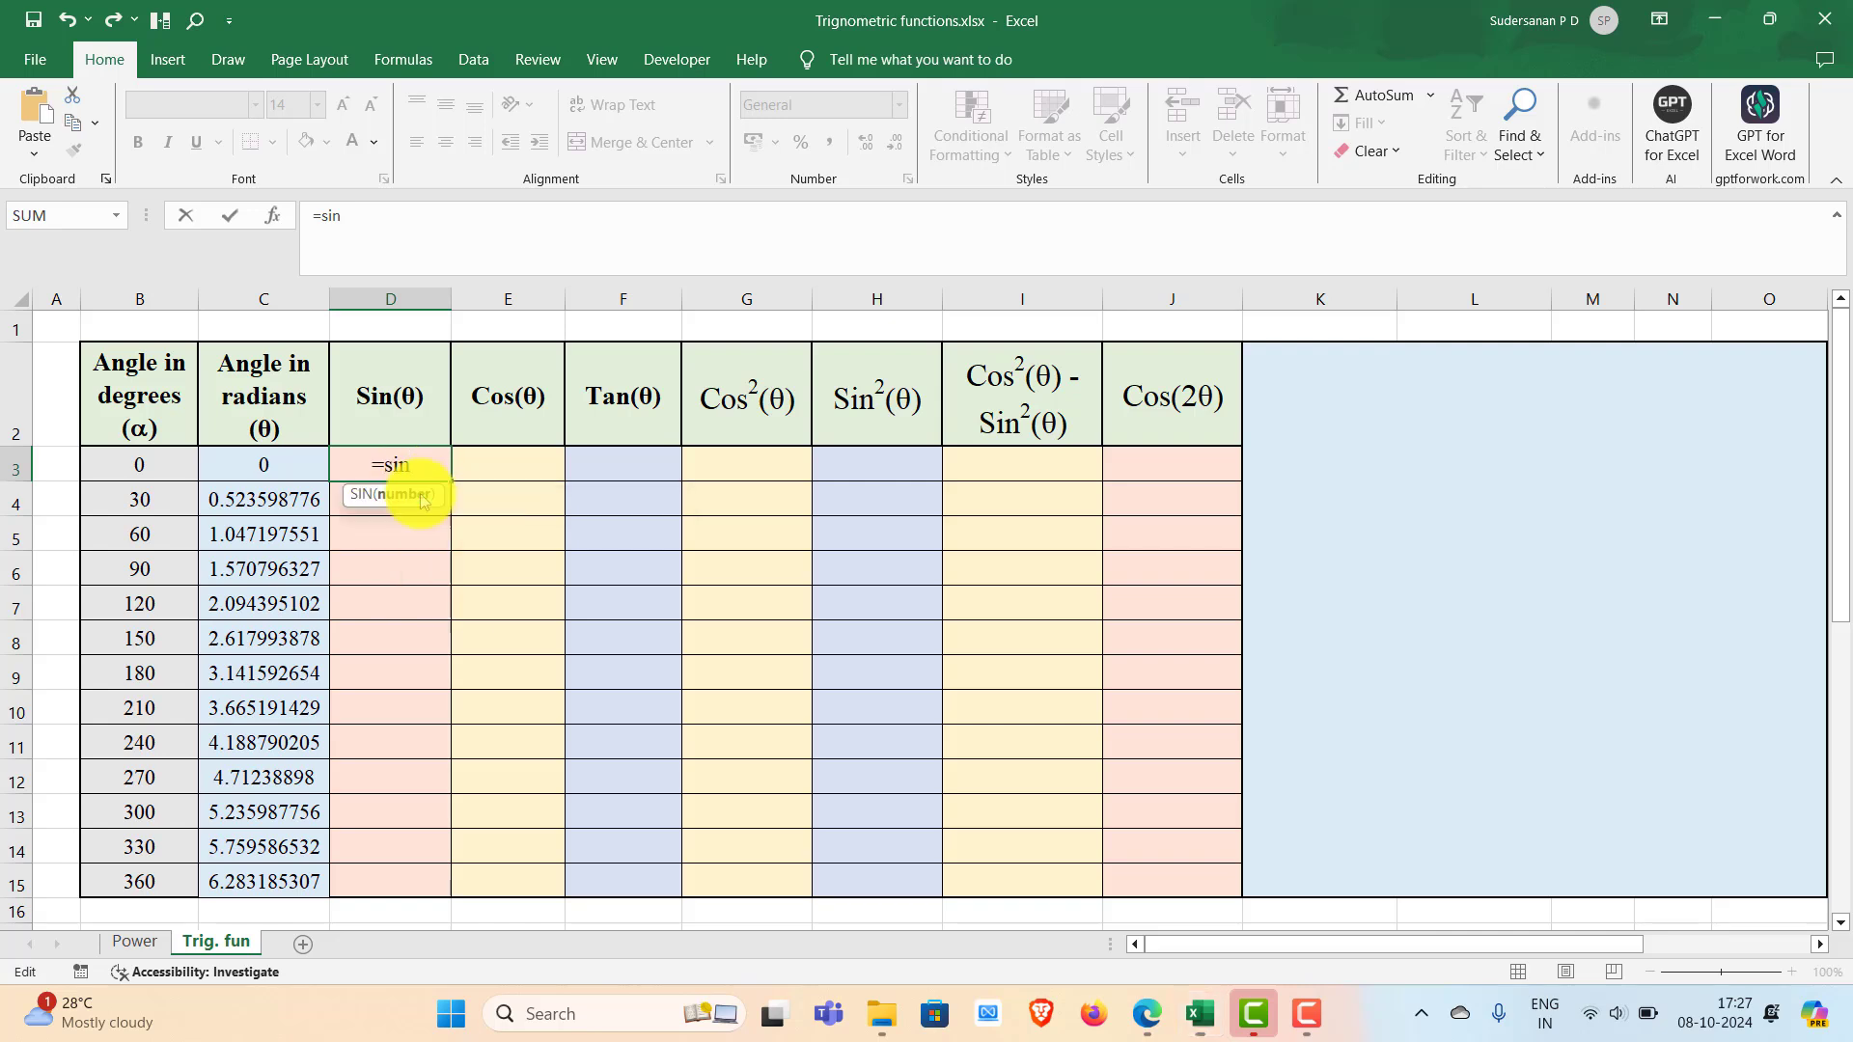
click(263, 466)
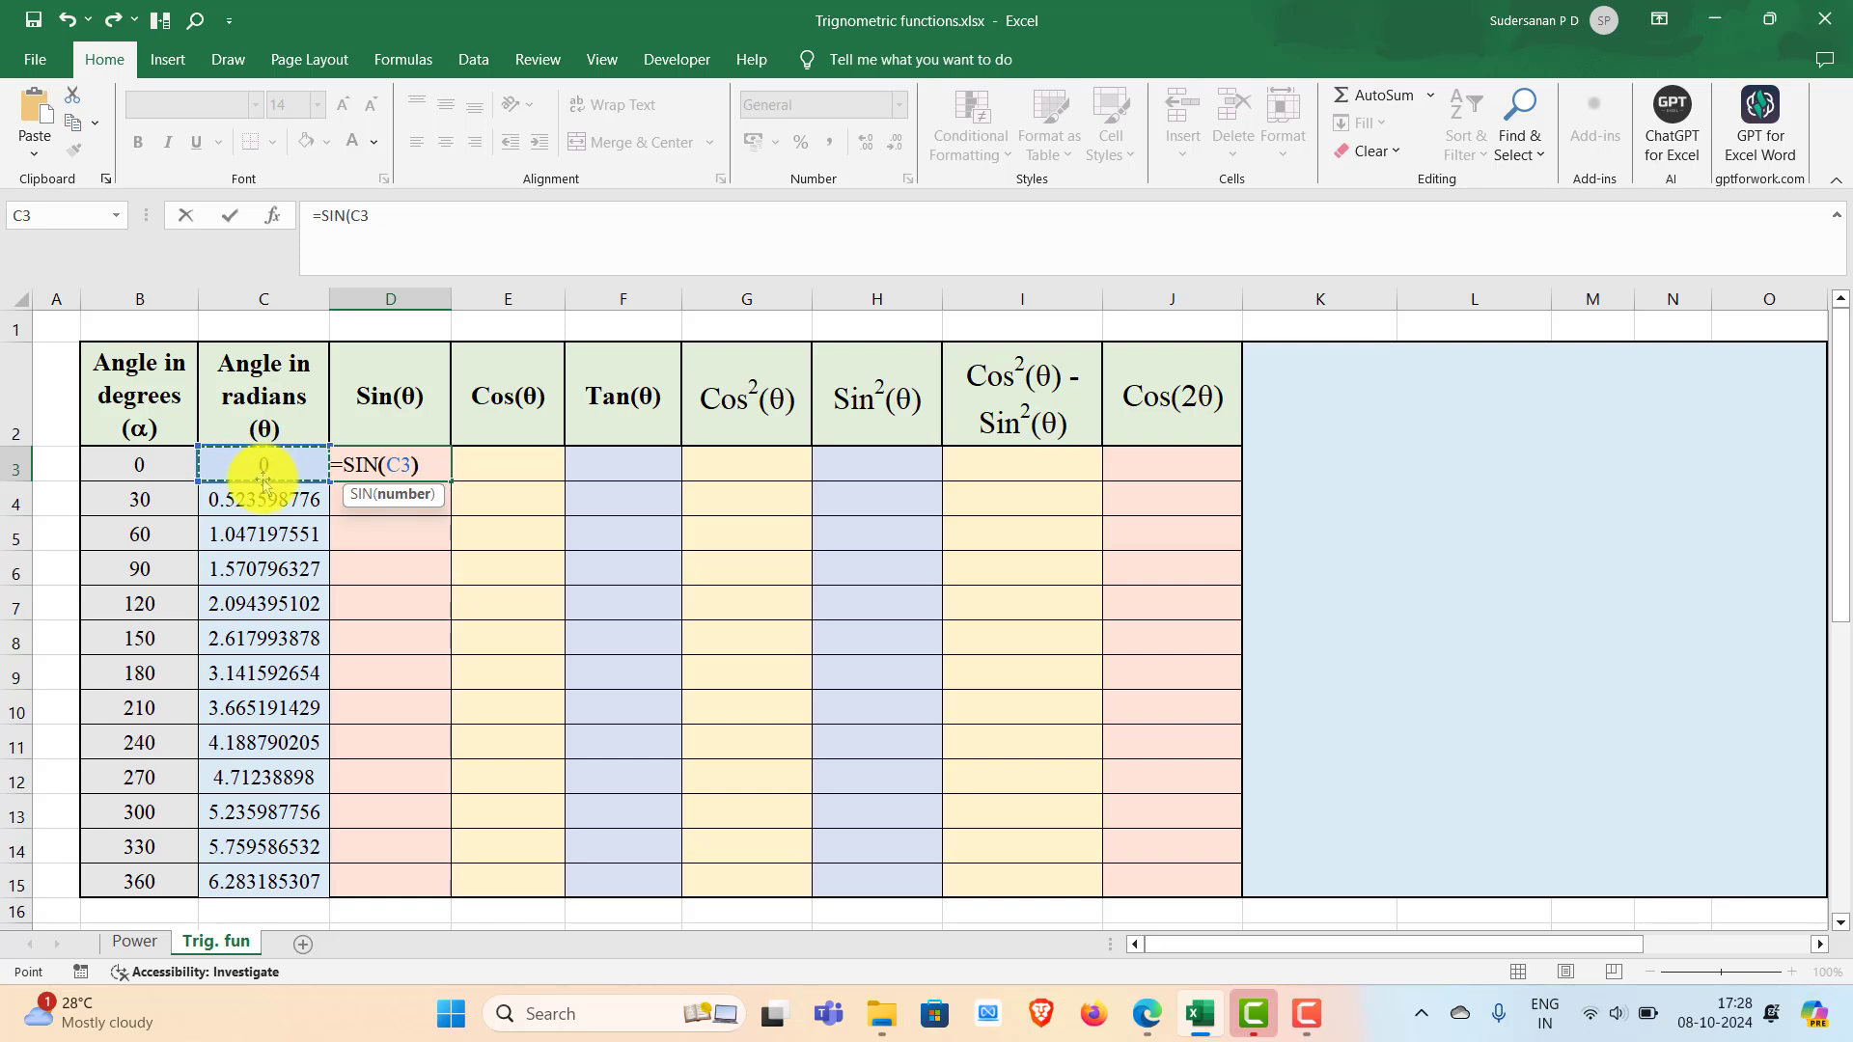
text())
key(Return)
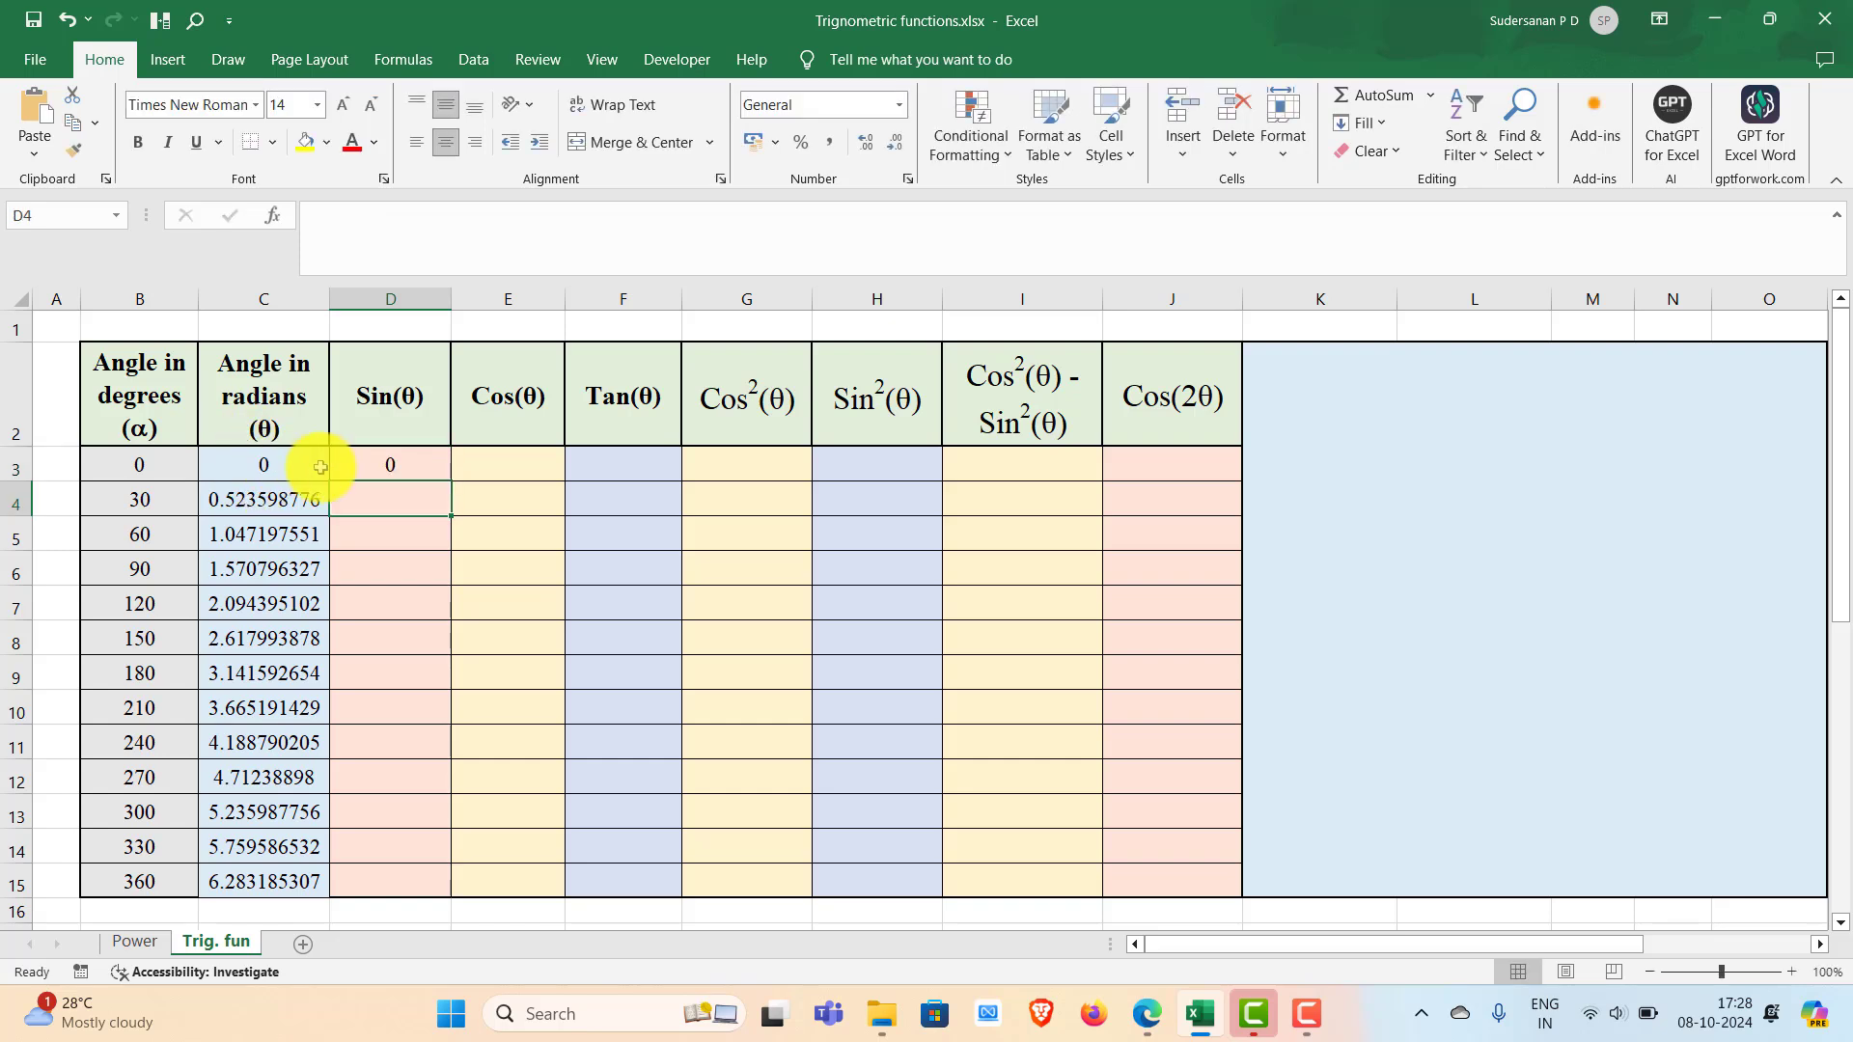
click(377, 464)
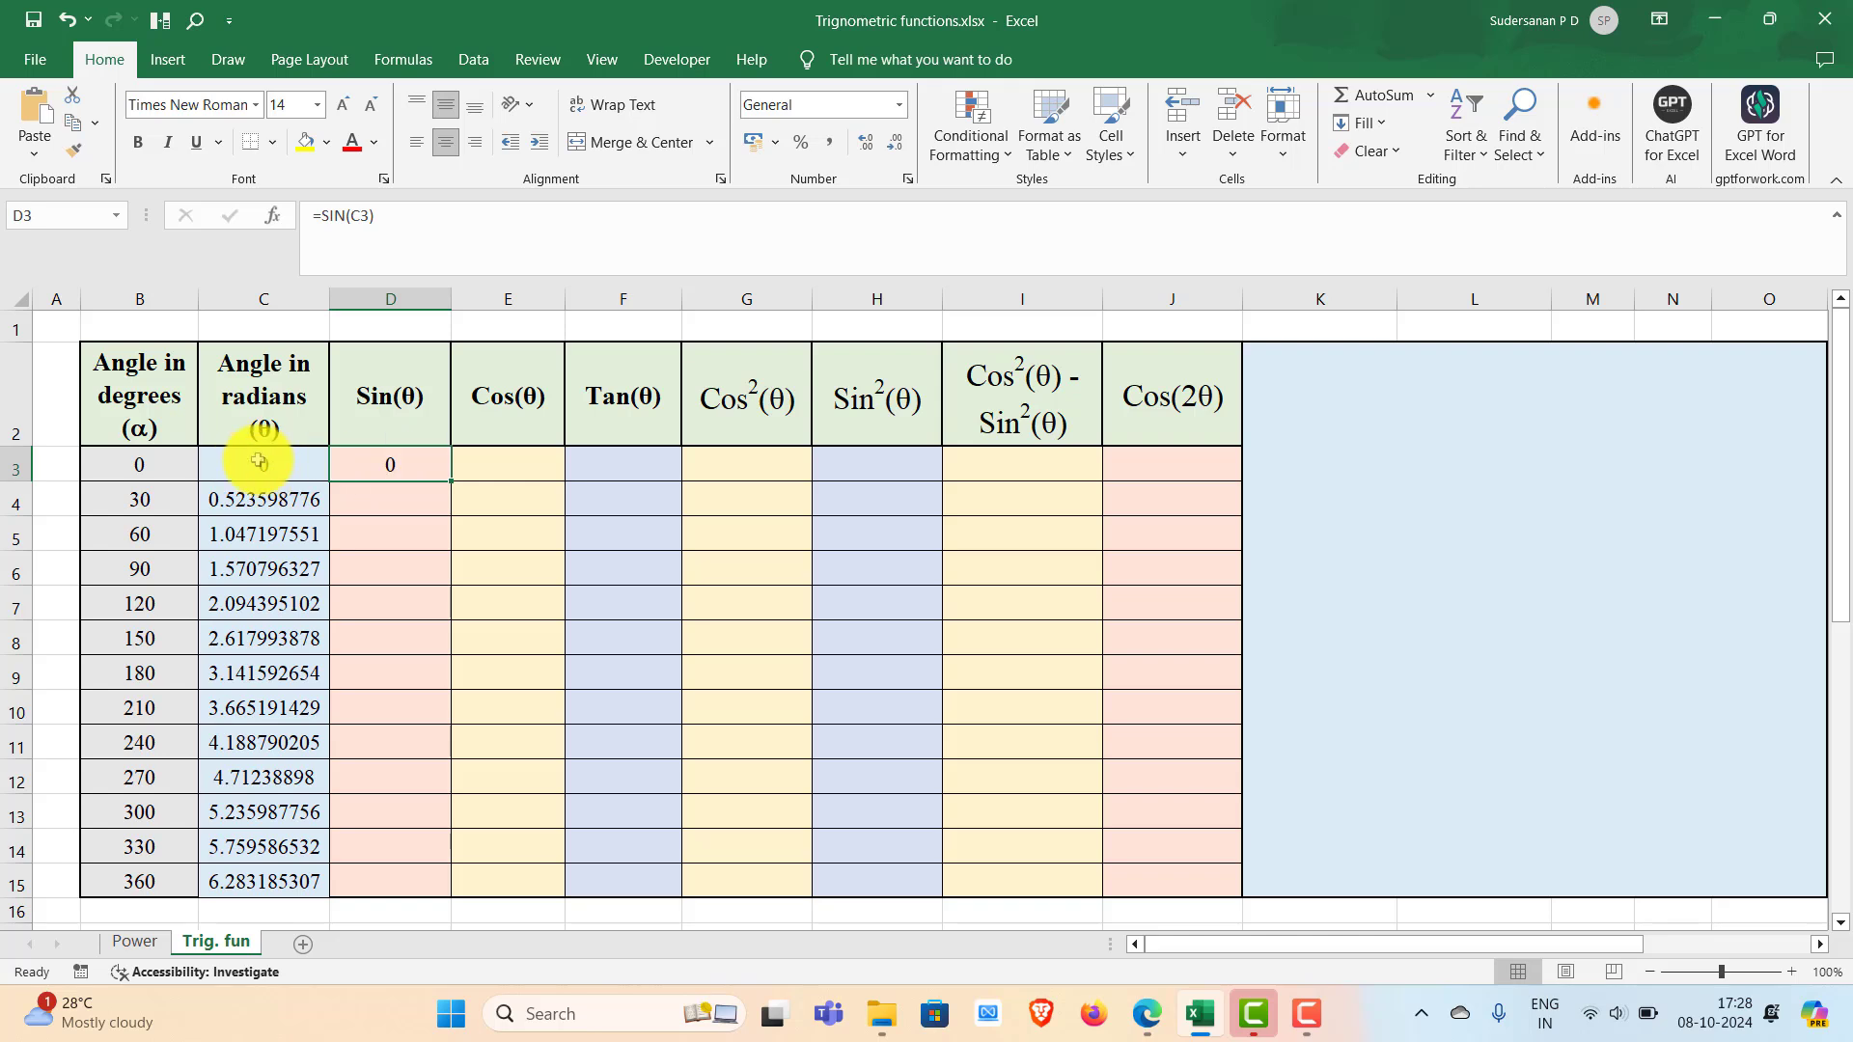
double_click(450, 481)
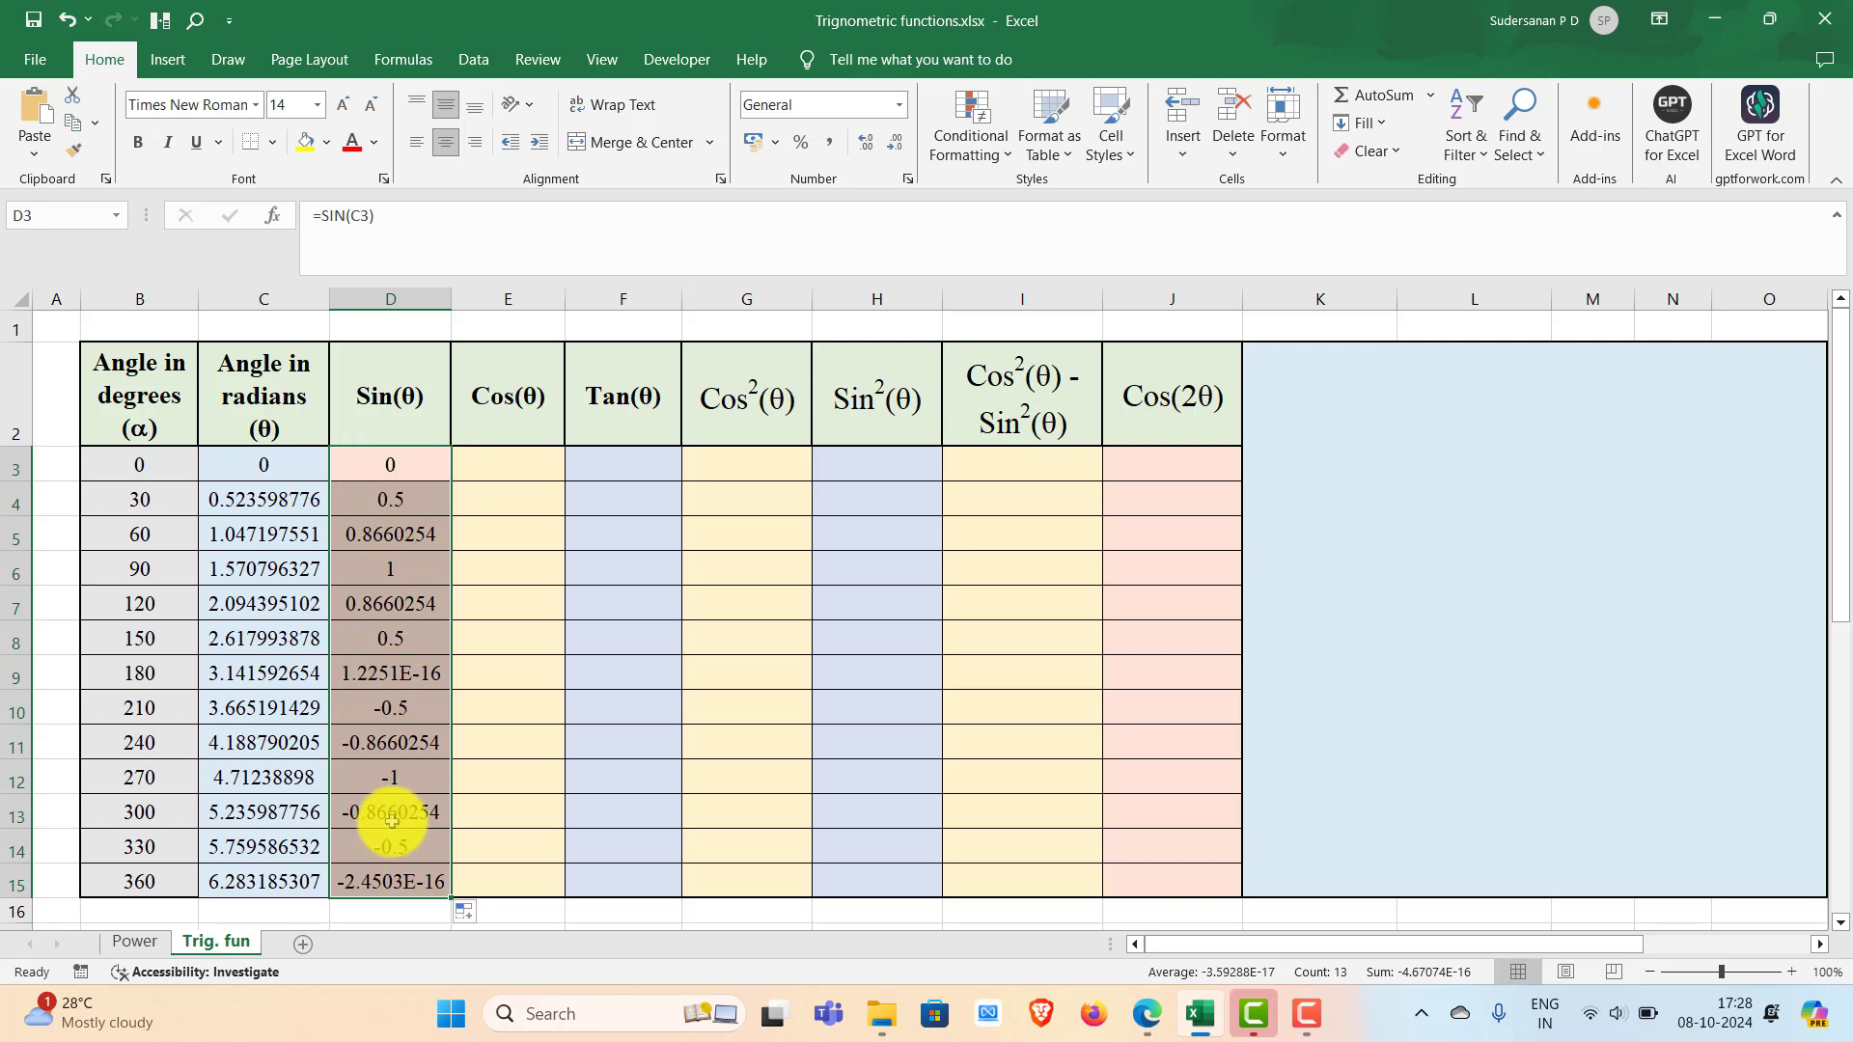
Enter =COS(C3) in E3 and fill it down to E15
double_click(494, 463)
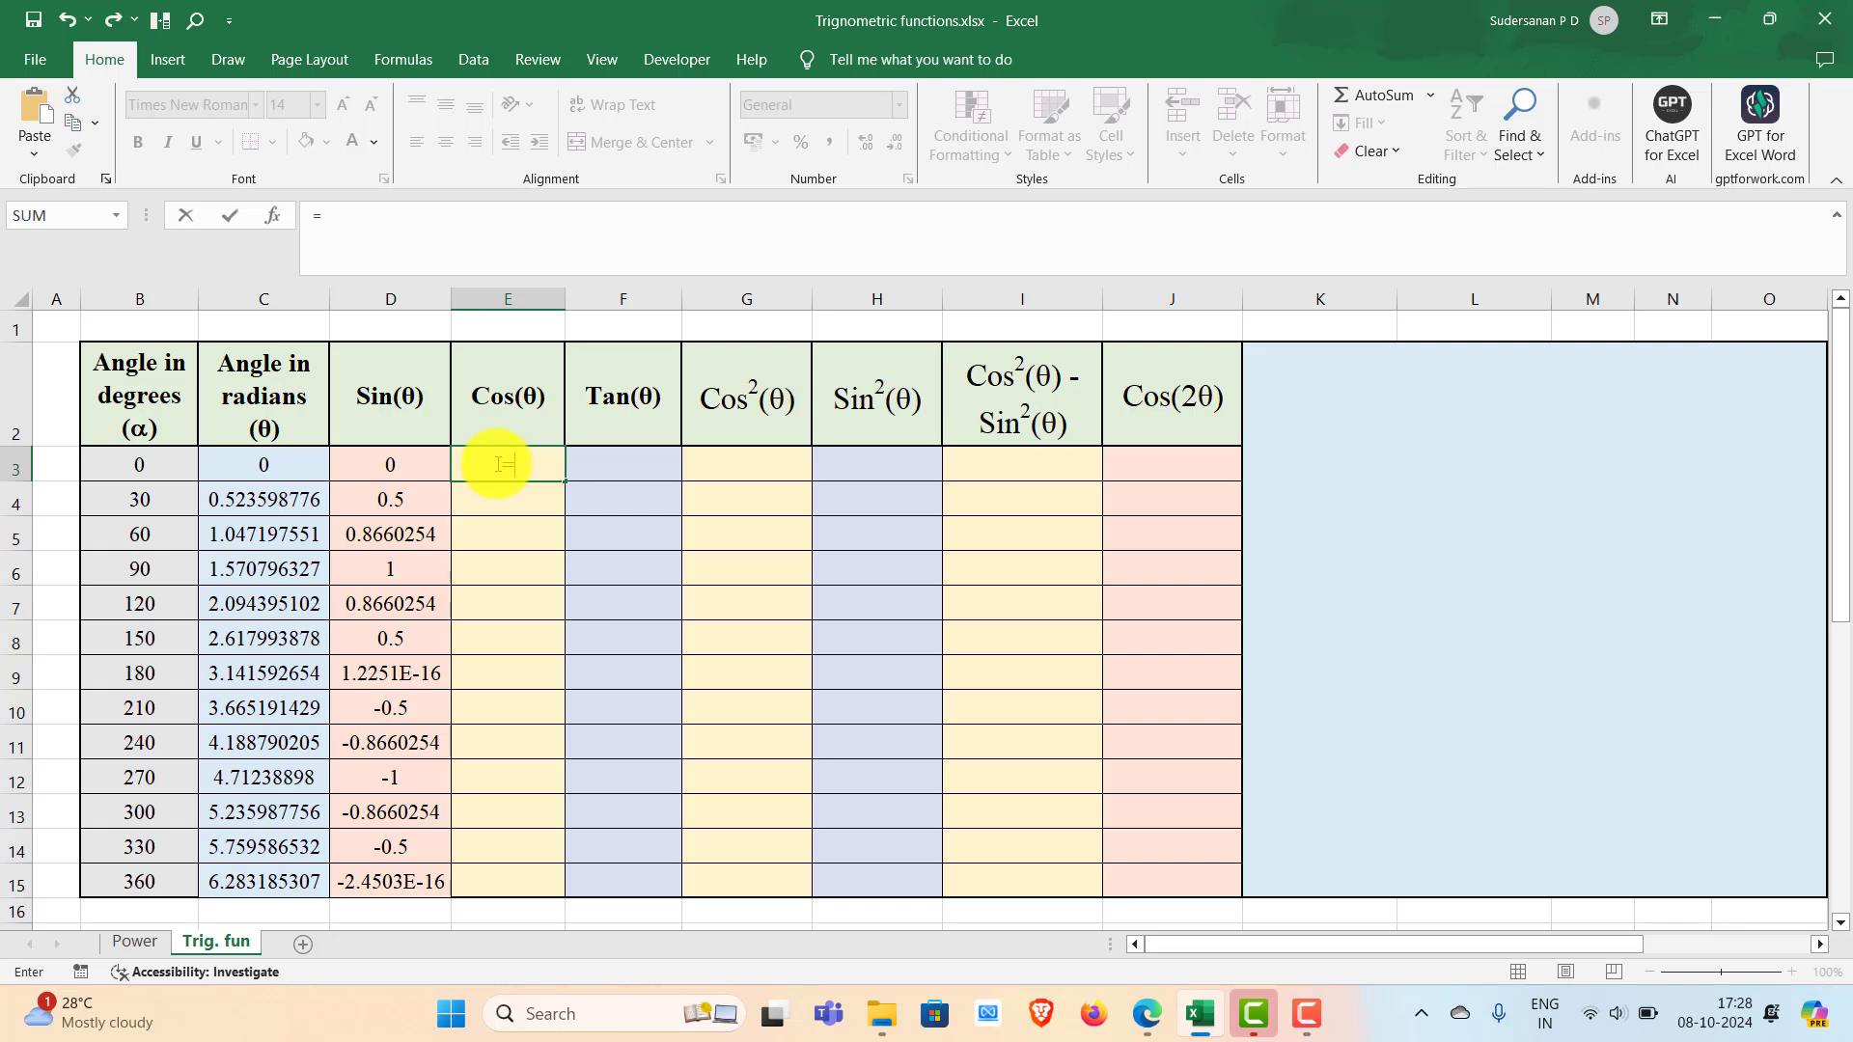
text(=cos)
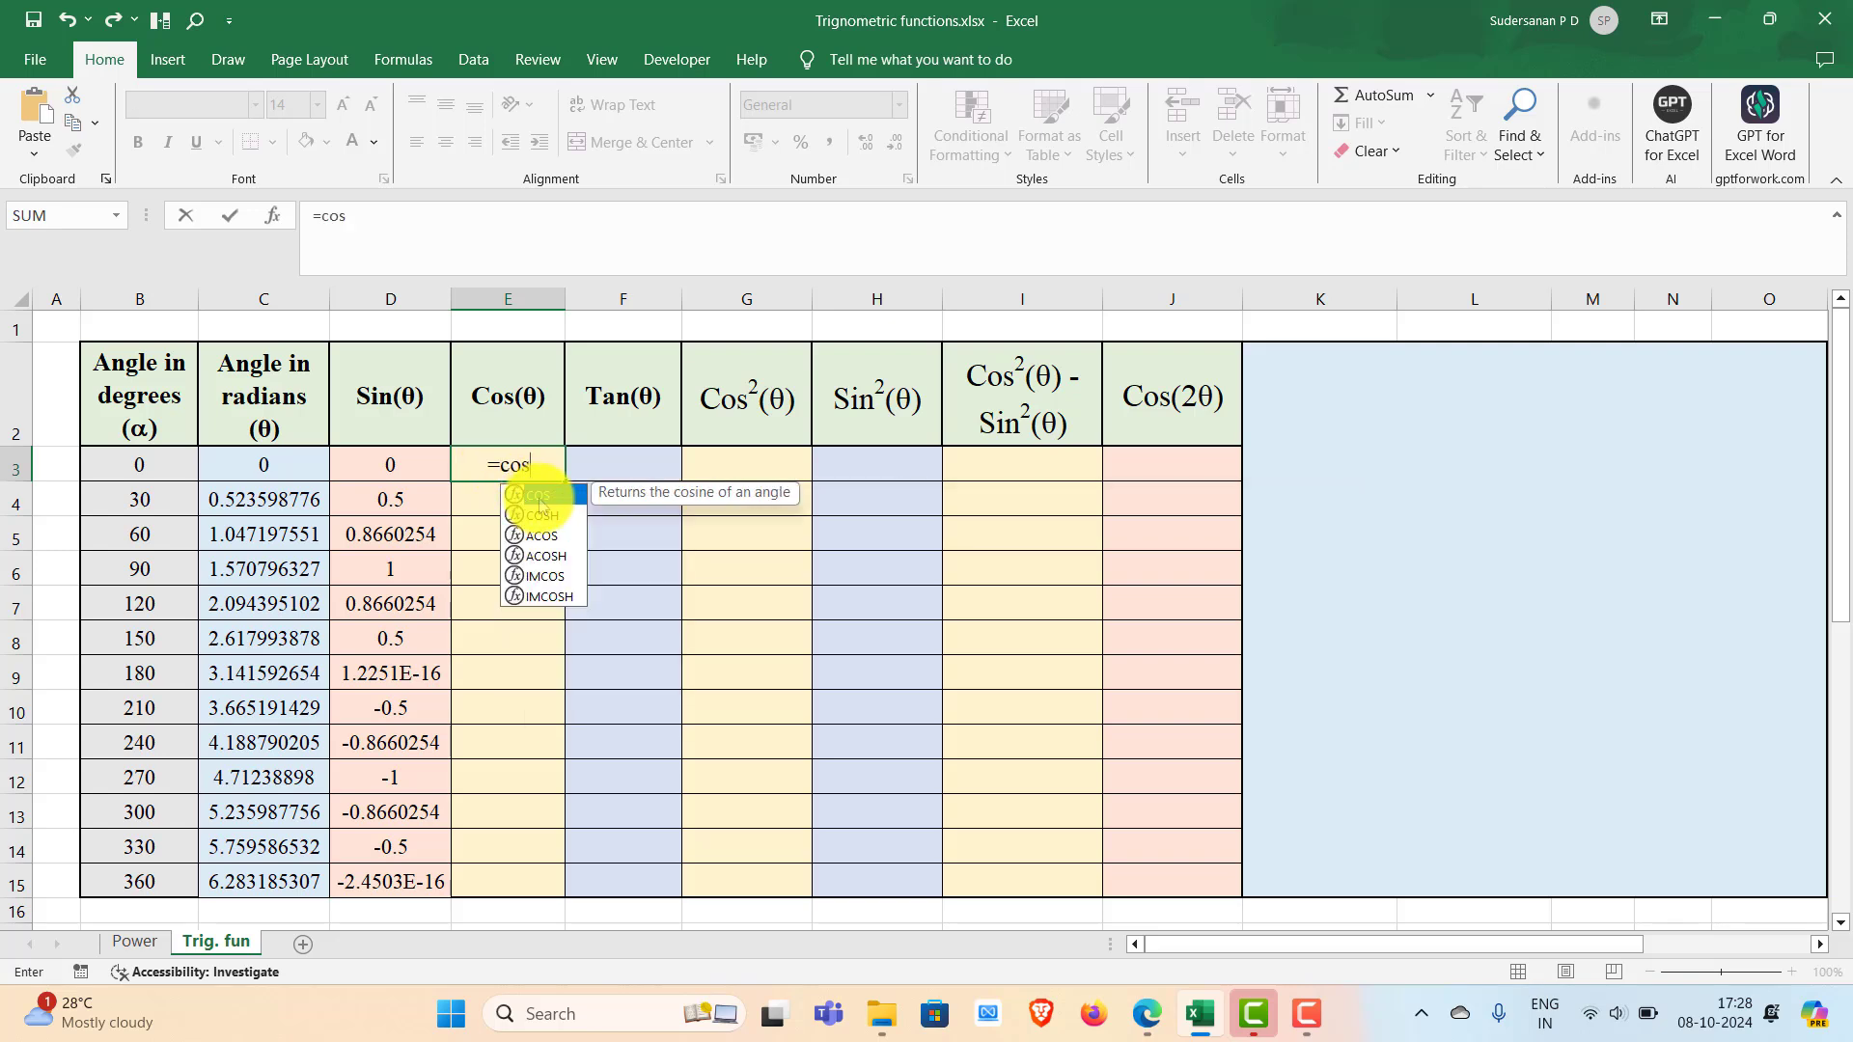
double_click(540, 496)
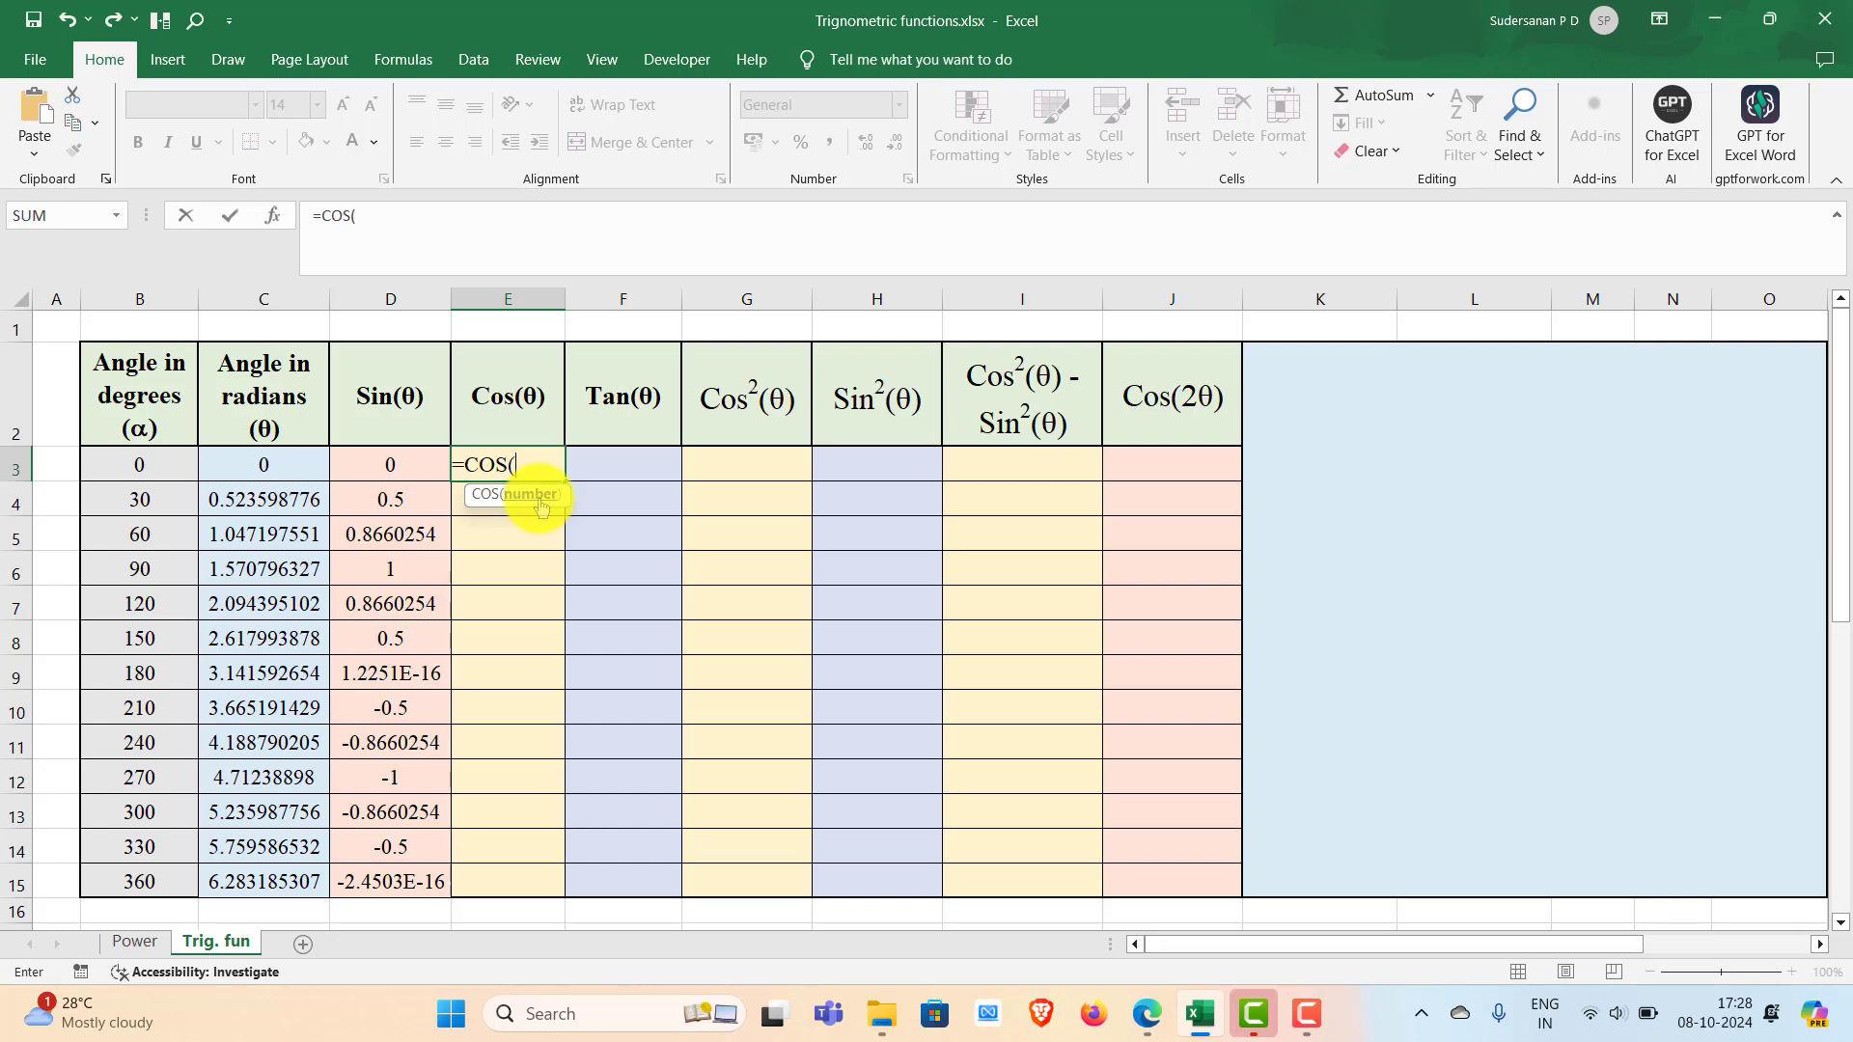
click(248, 470)
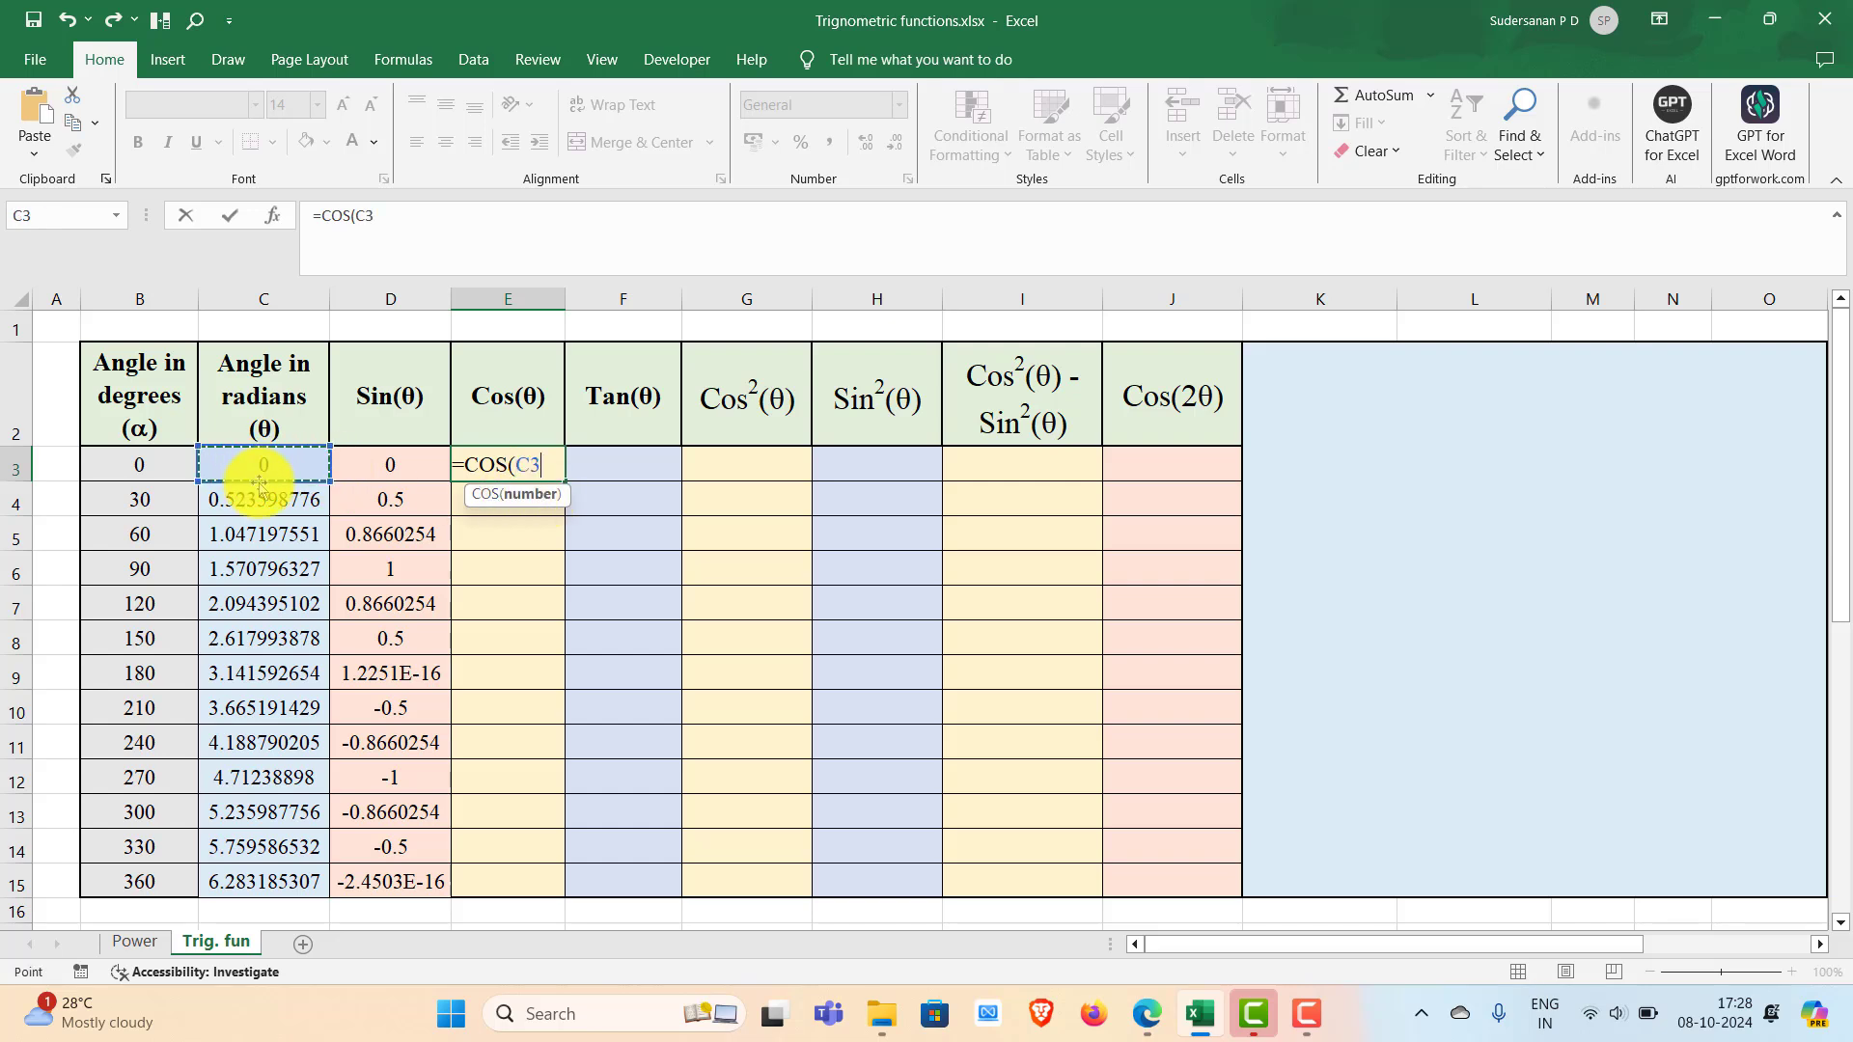
key(Return)
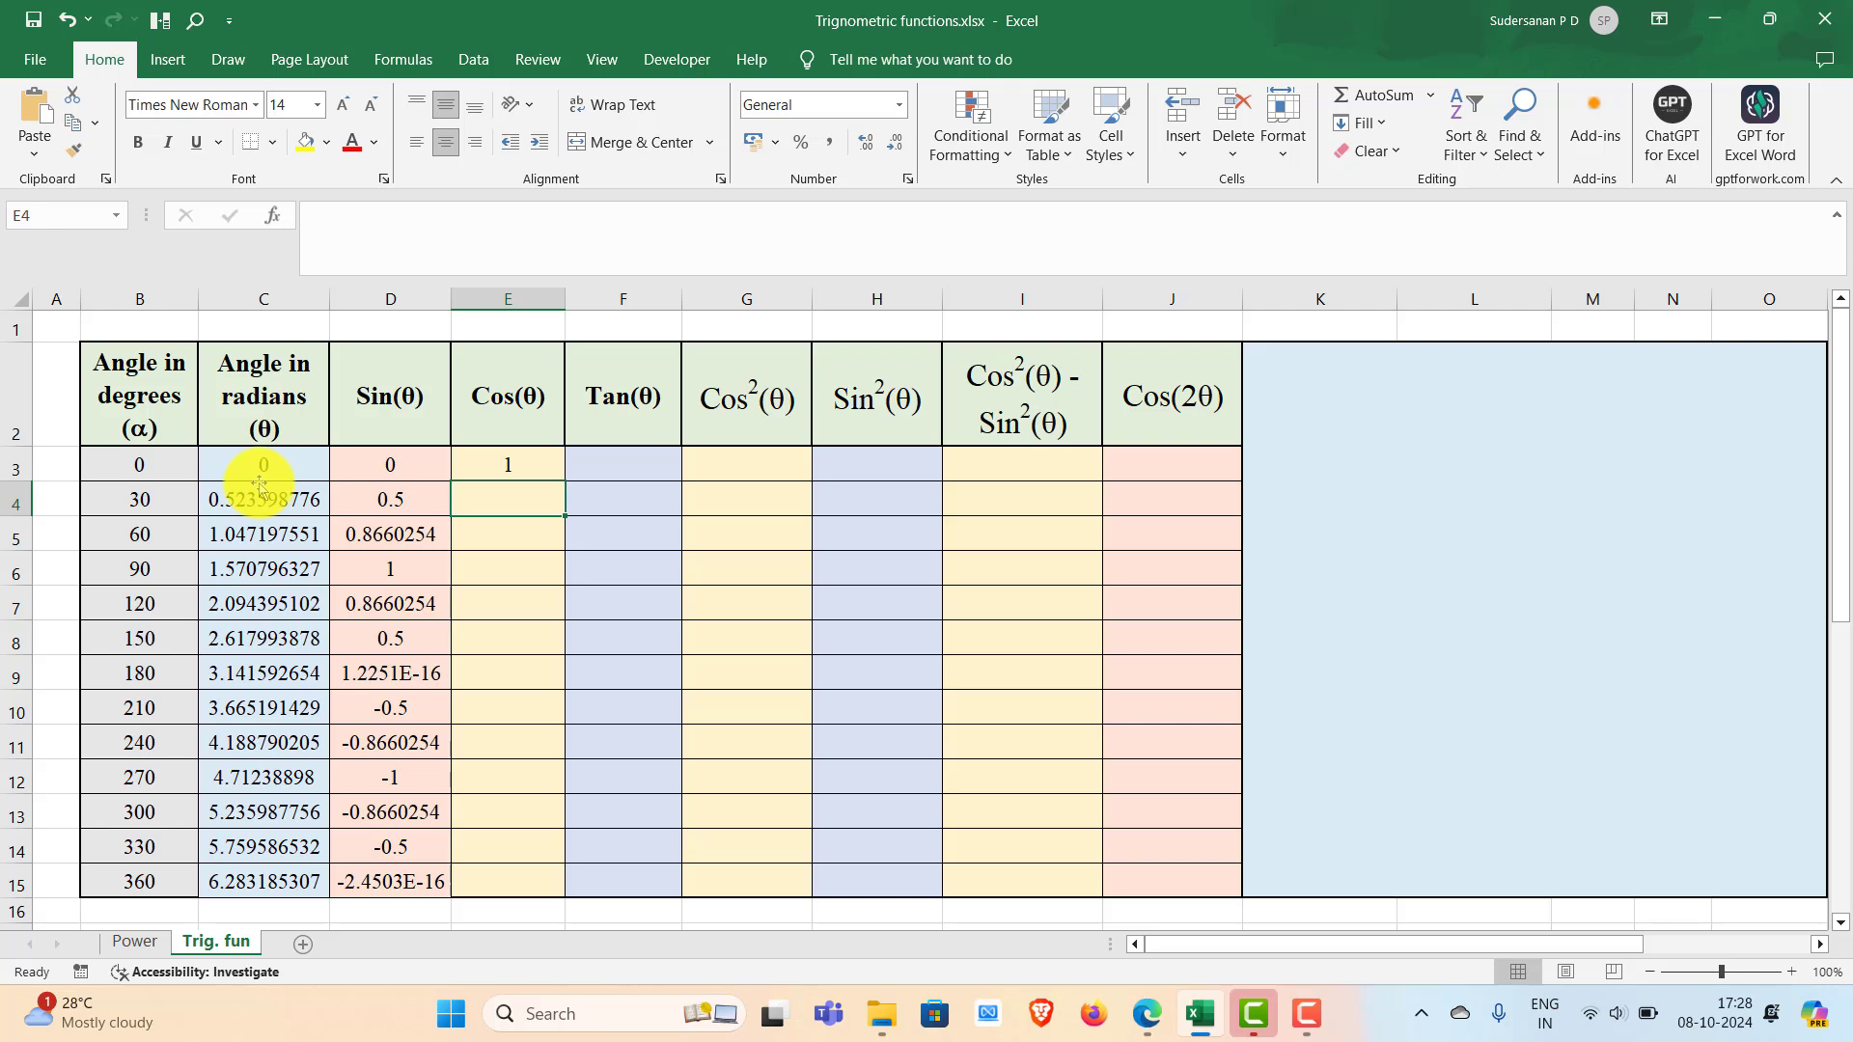
click(500, 466)
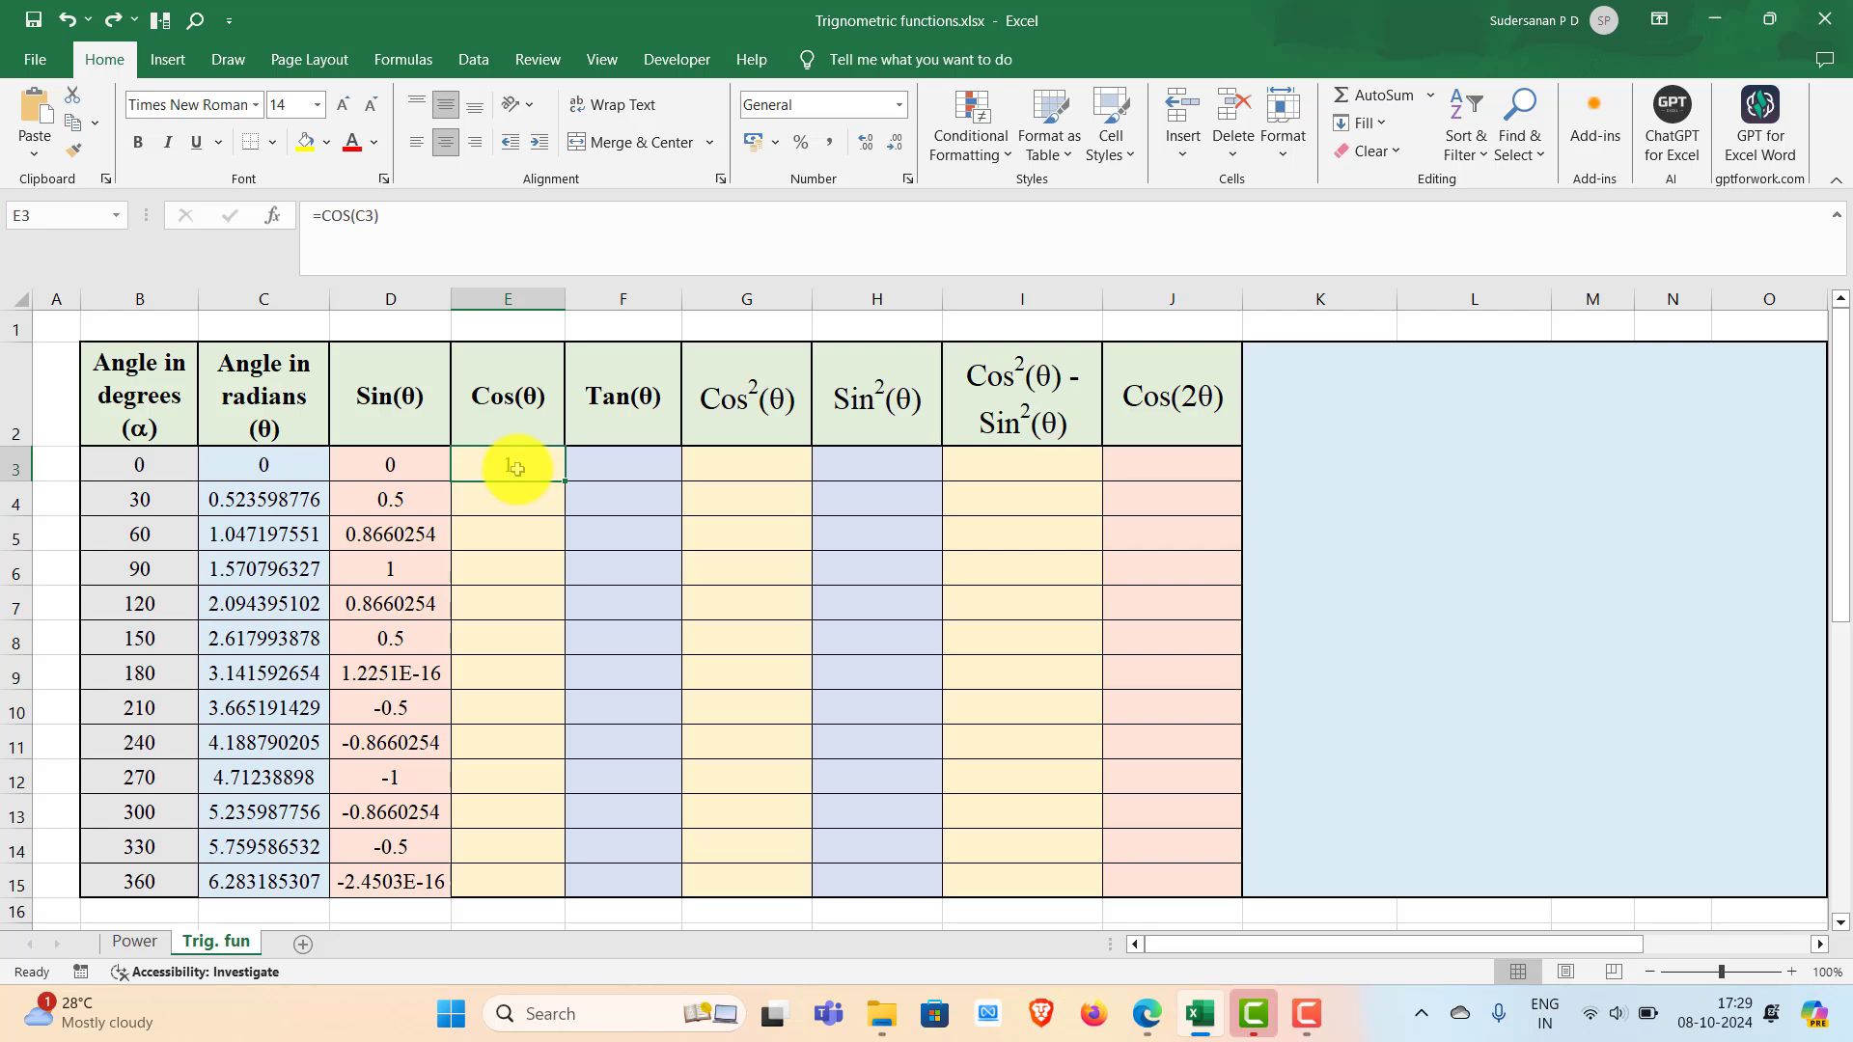
double_click(566, 481)
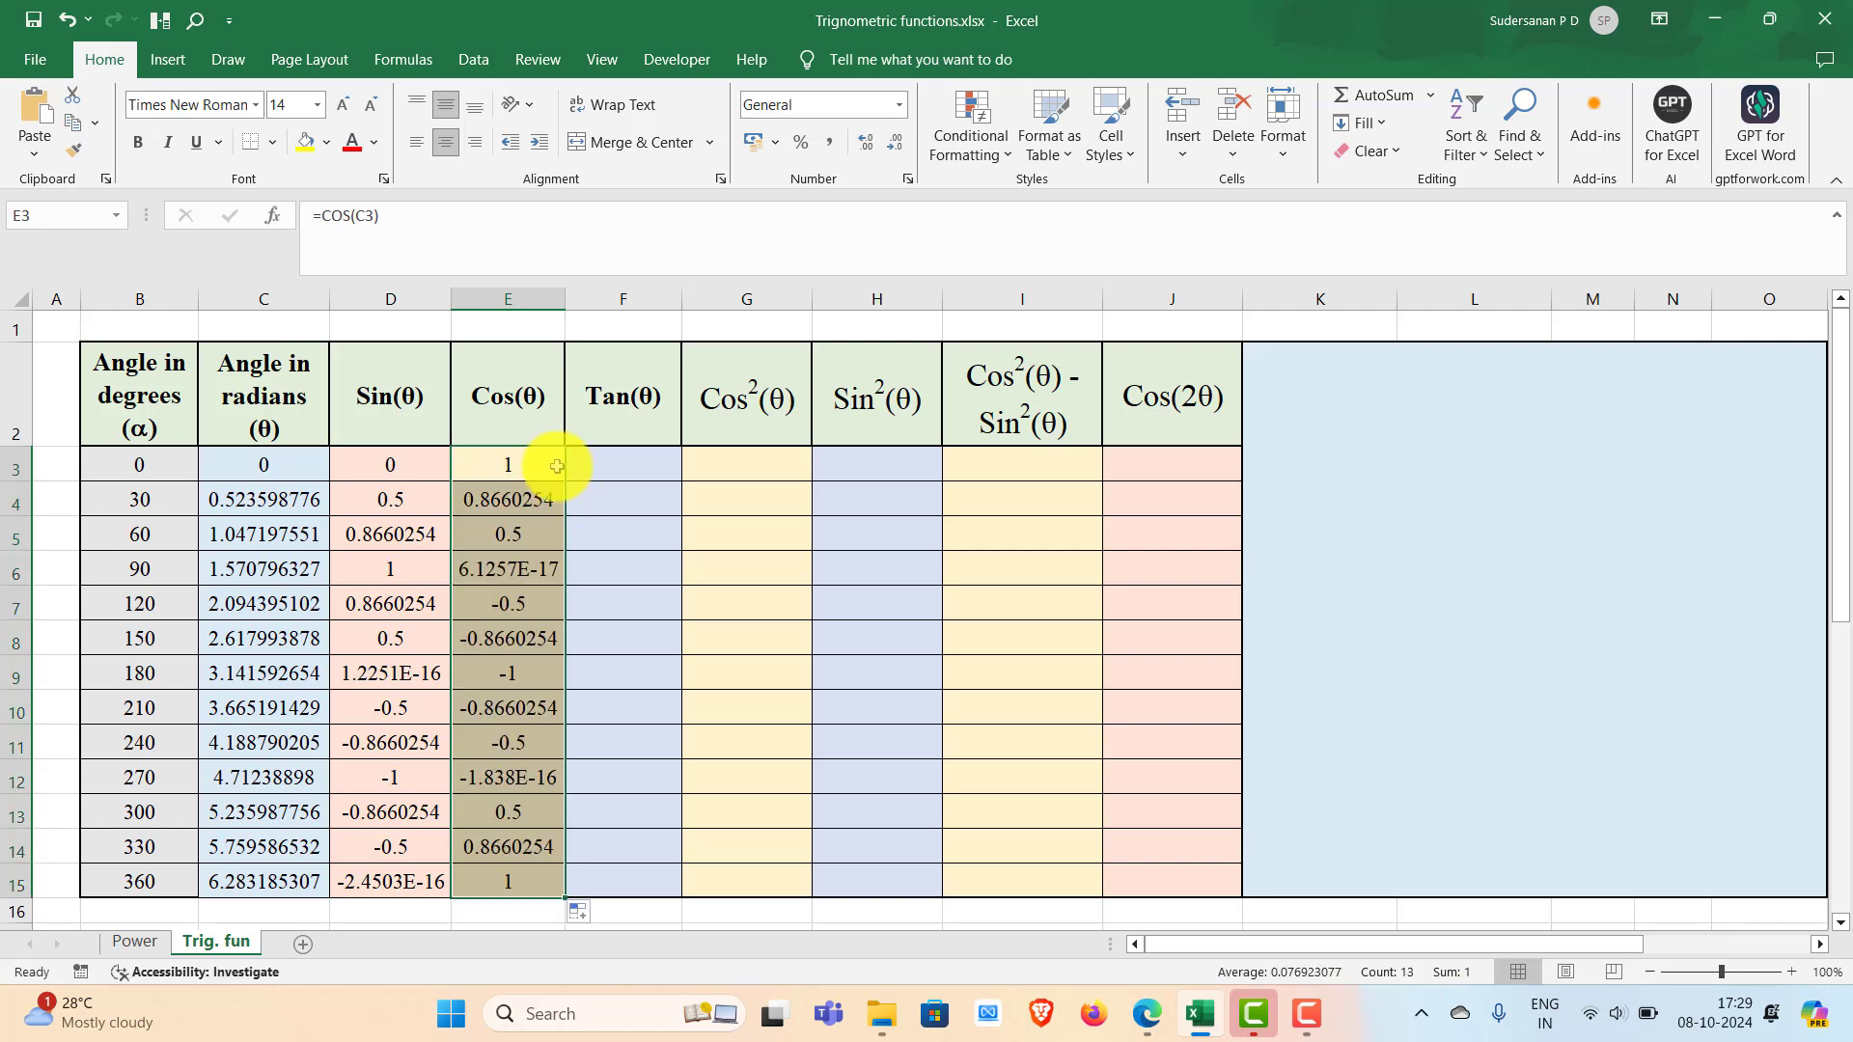
Enter =TAN(C3) in F3 and fill it down to F15
double_click(614, 464)
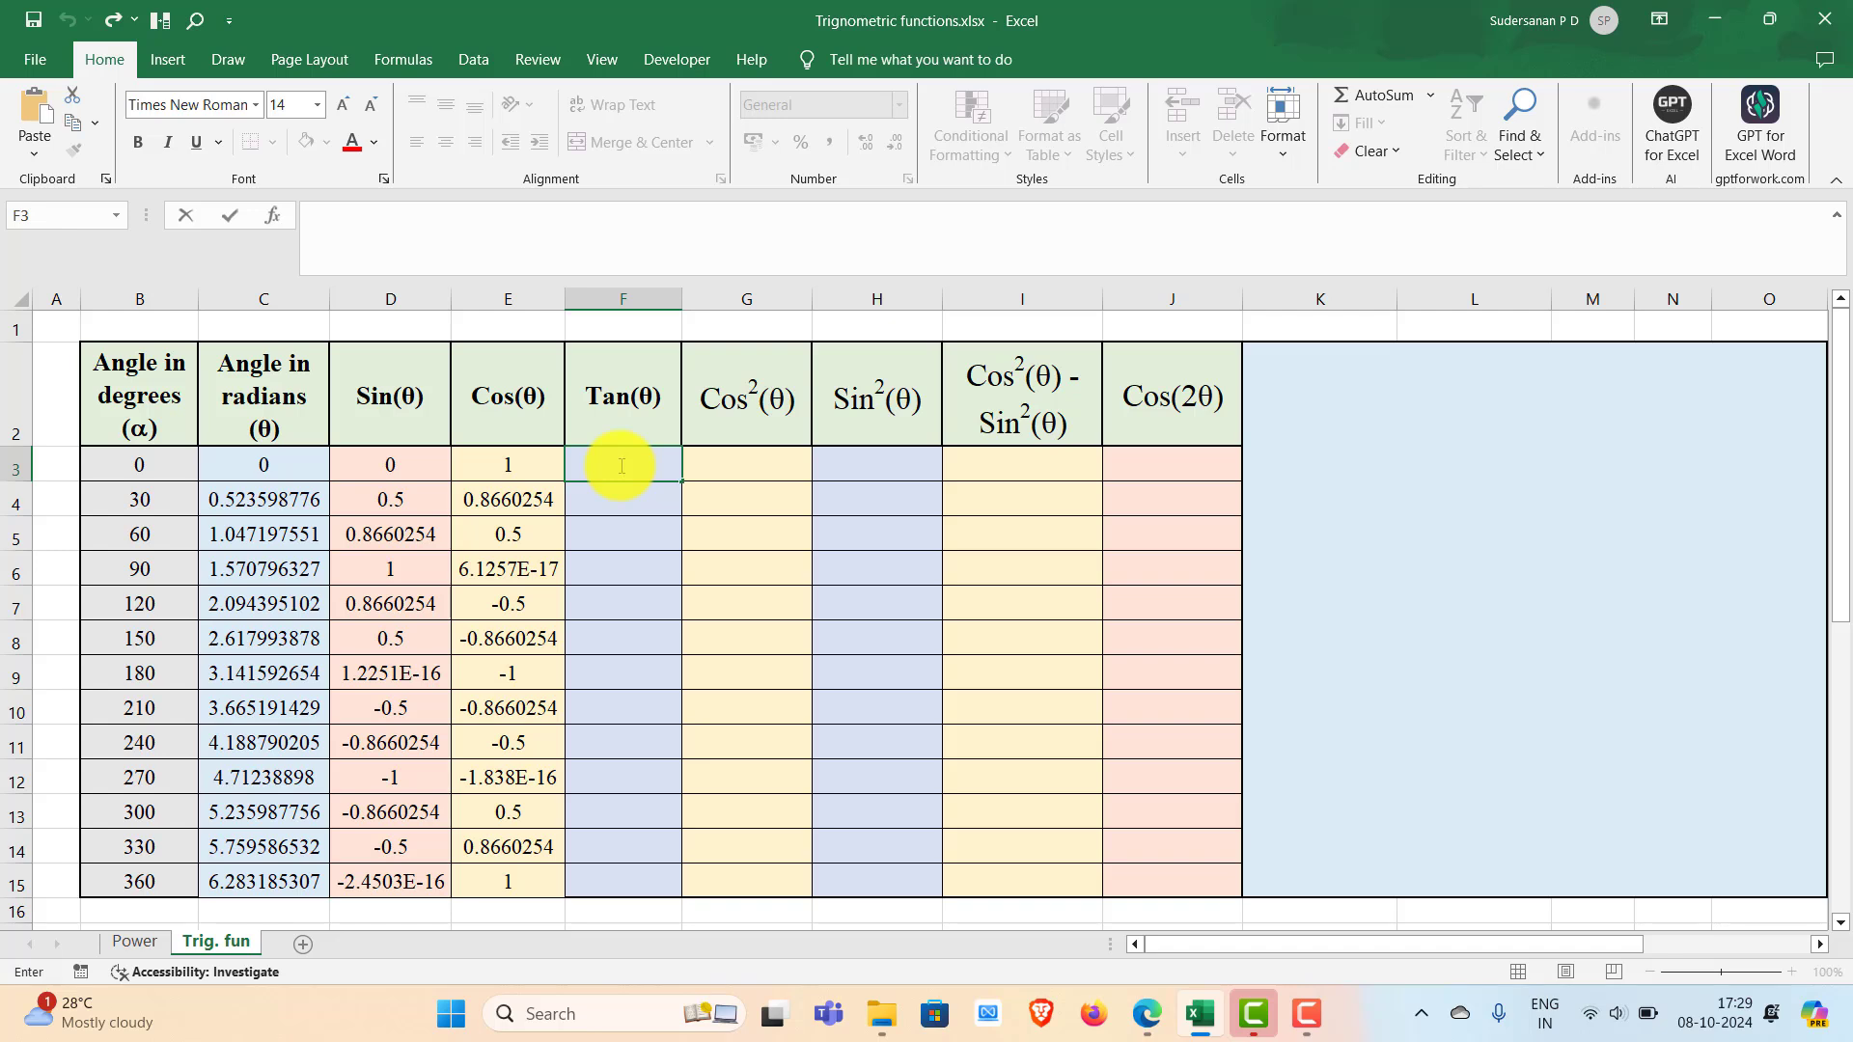
text(=tan)
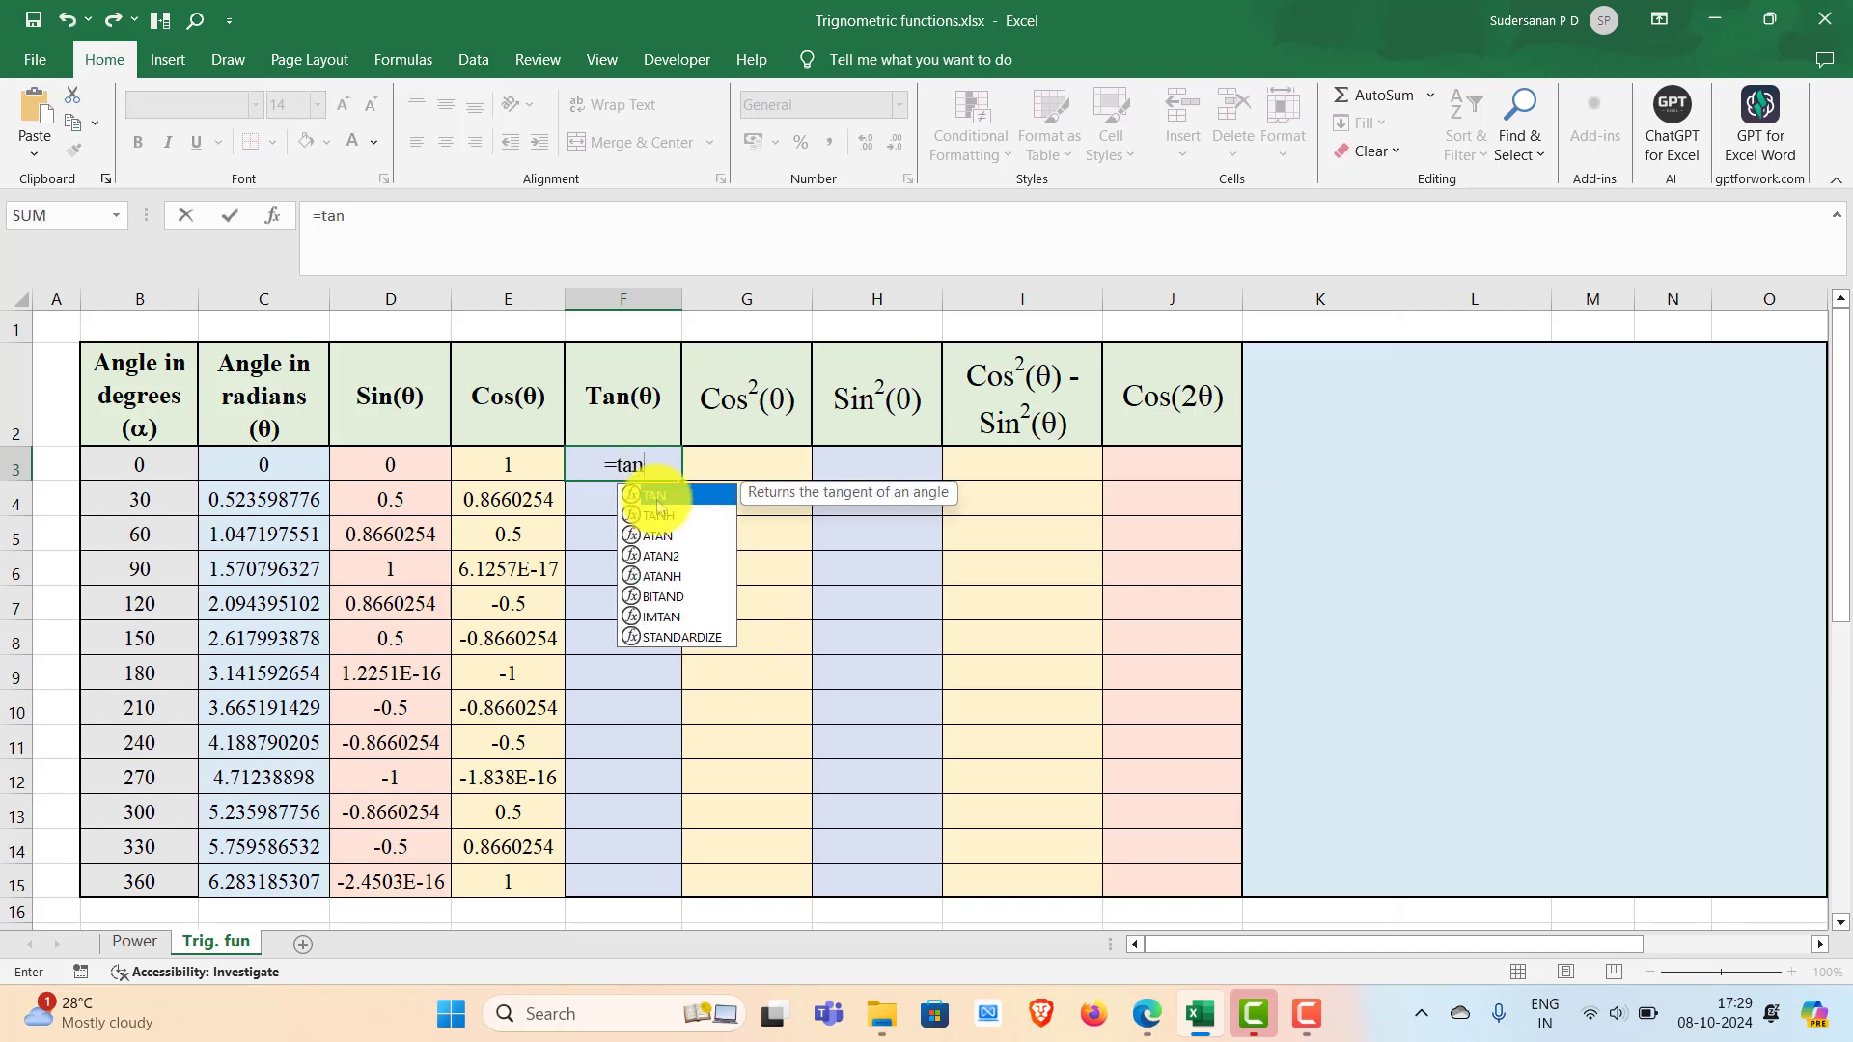
double_click(656, 504)
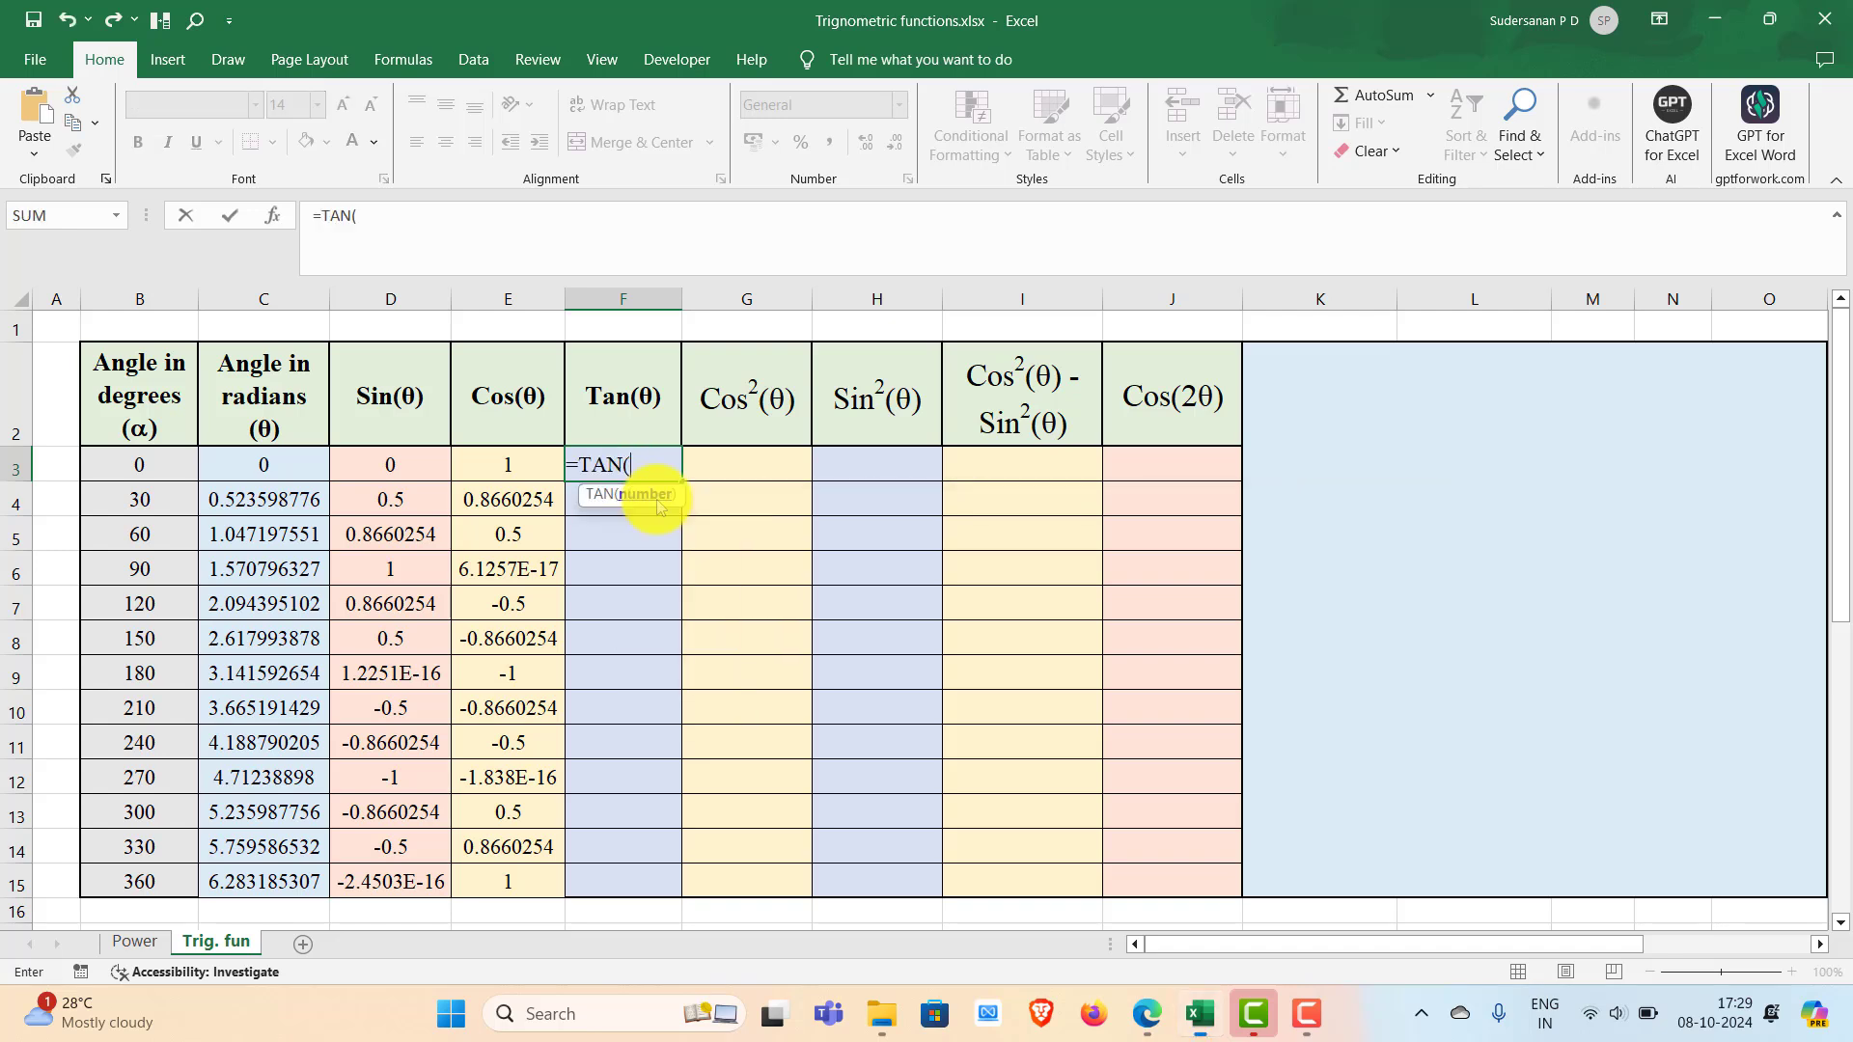
click(253, 470)
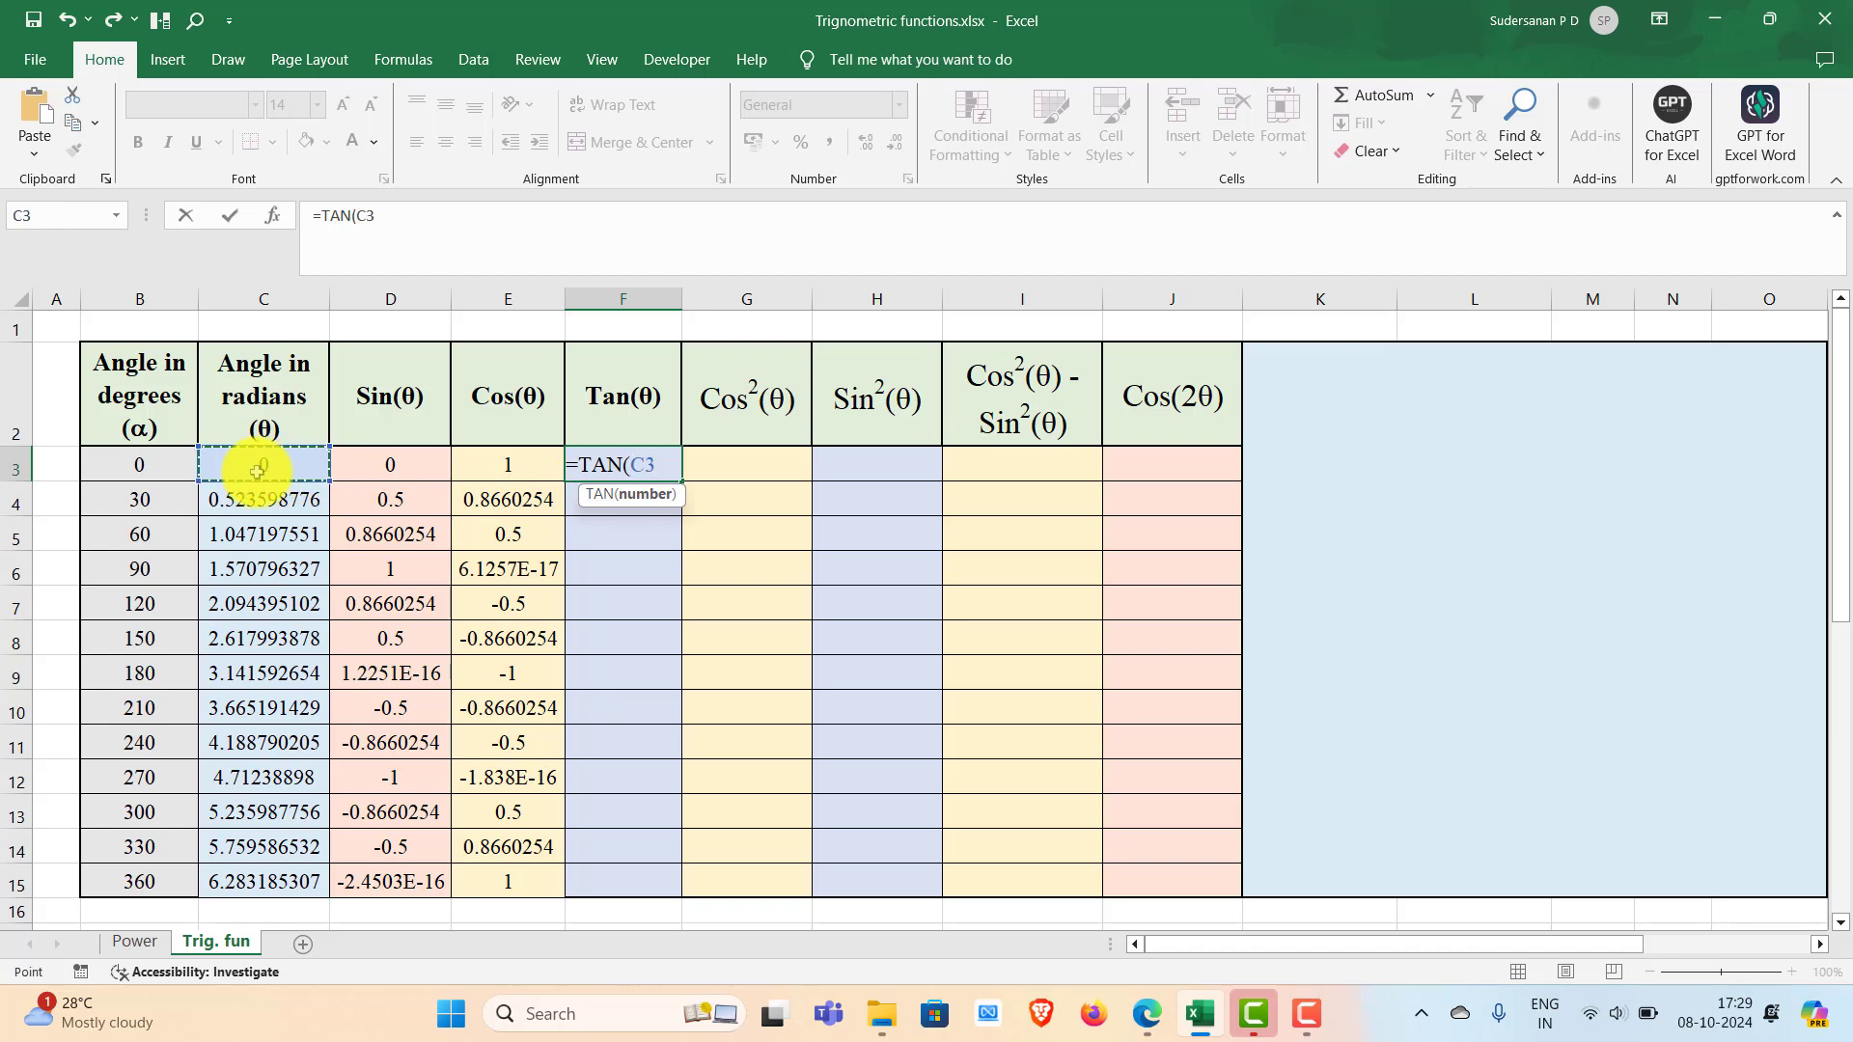
text())
key(Return)
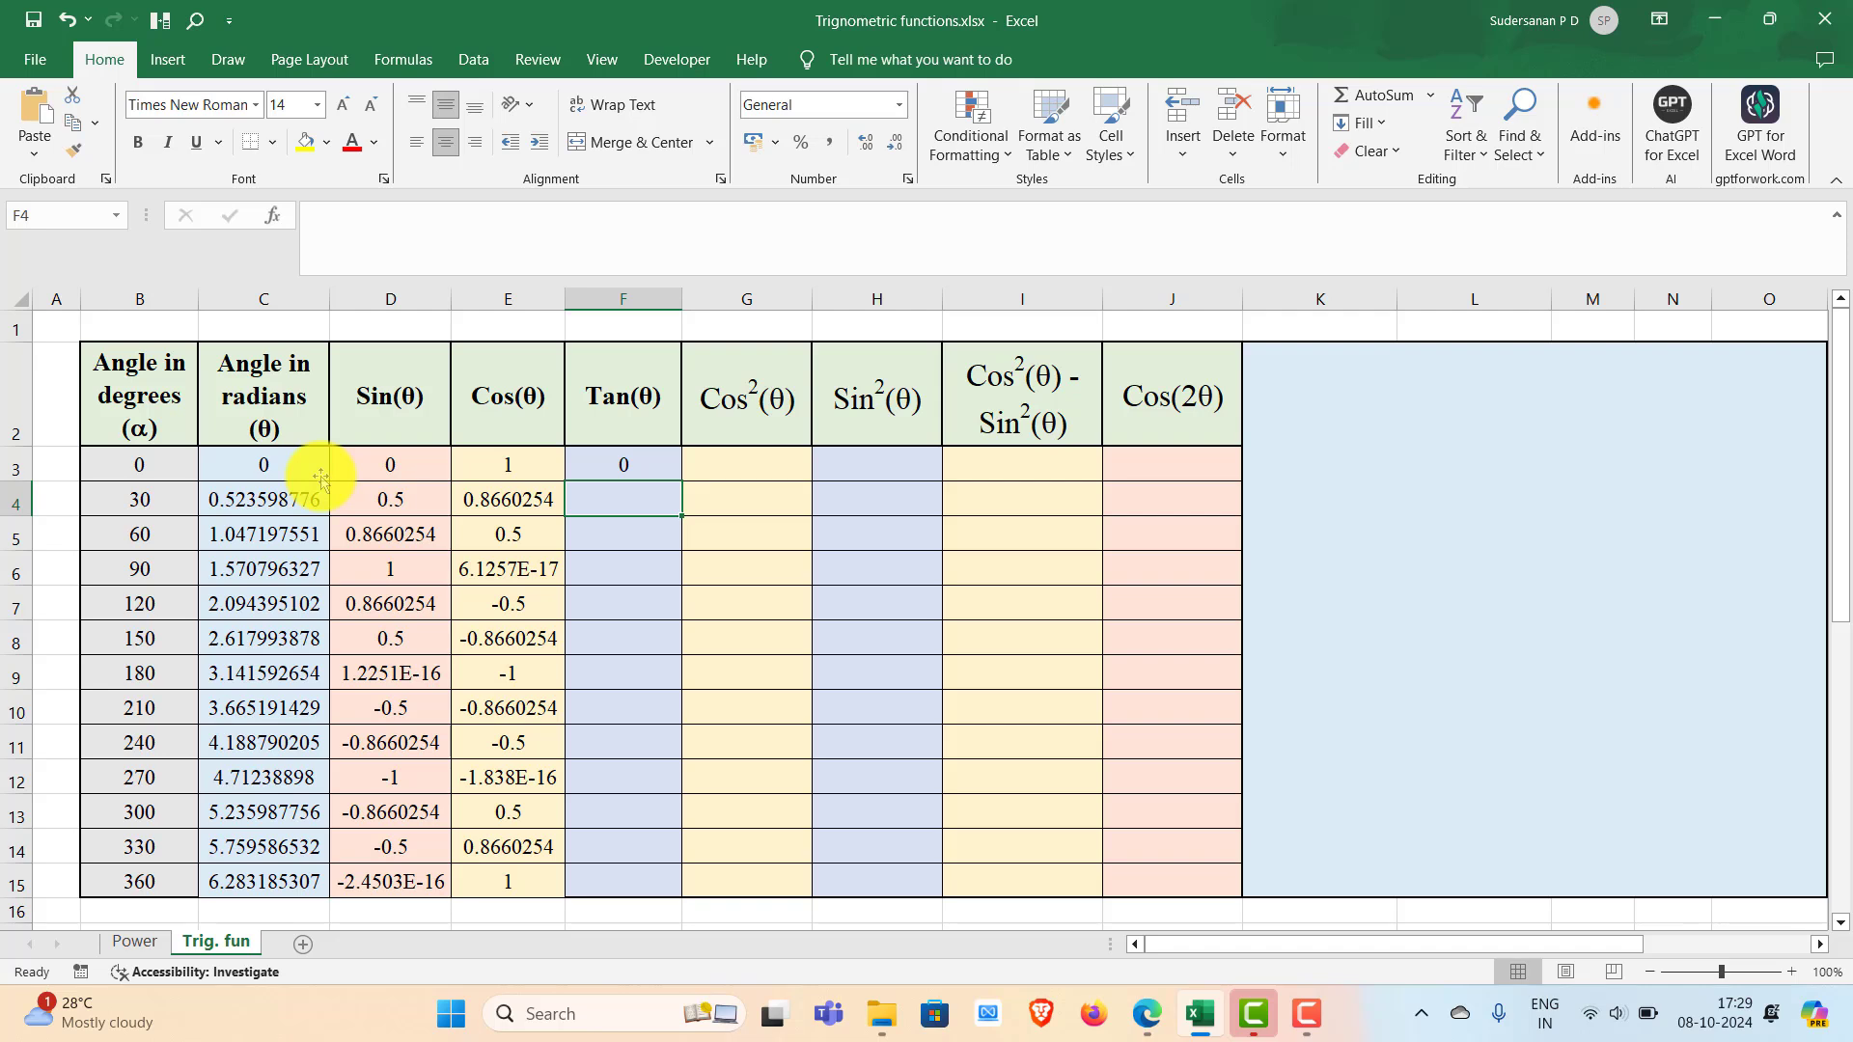
click(613, 464)
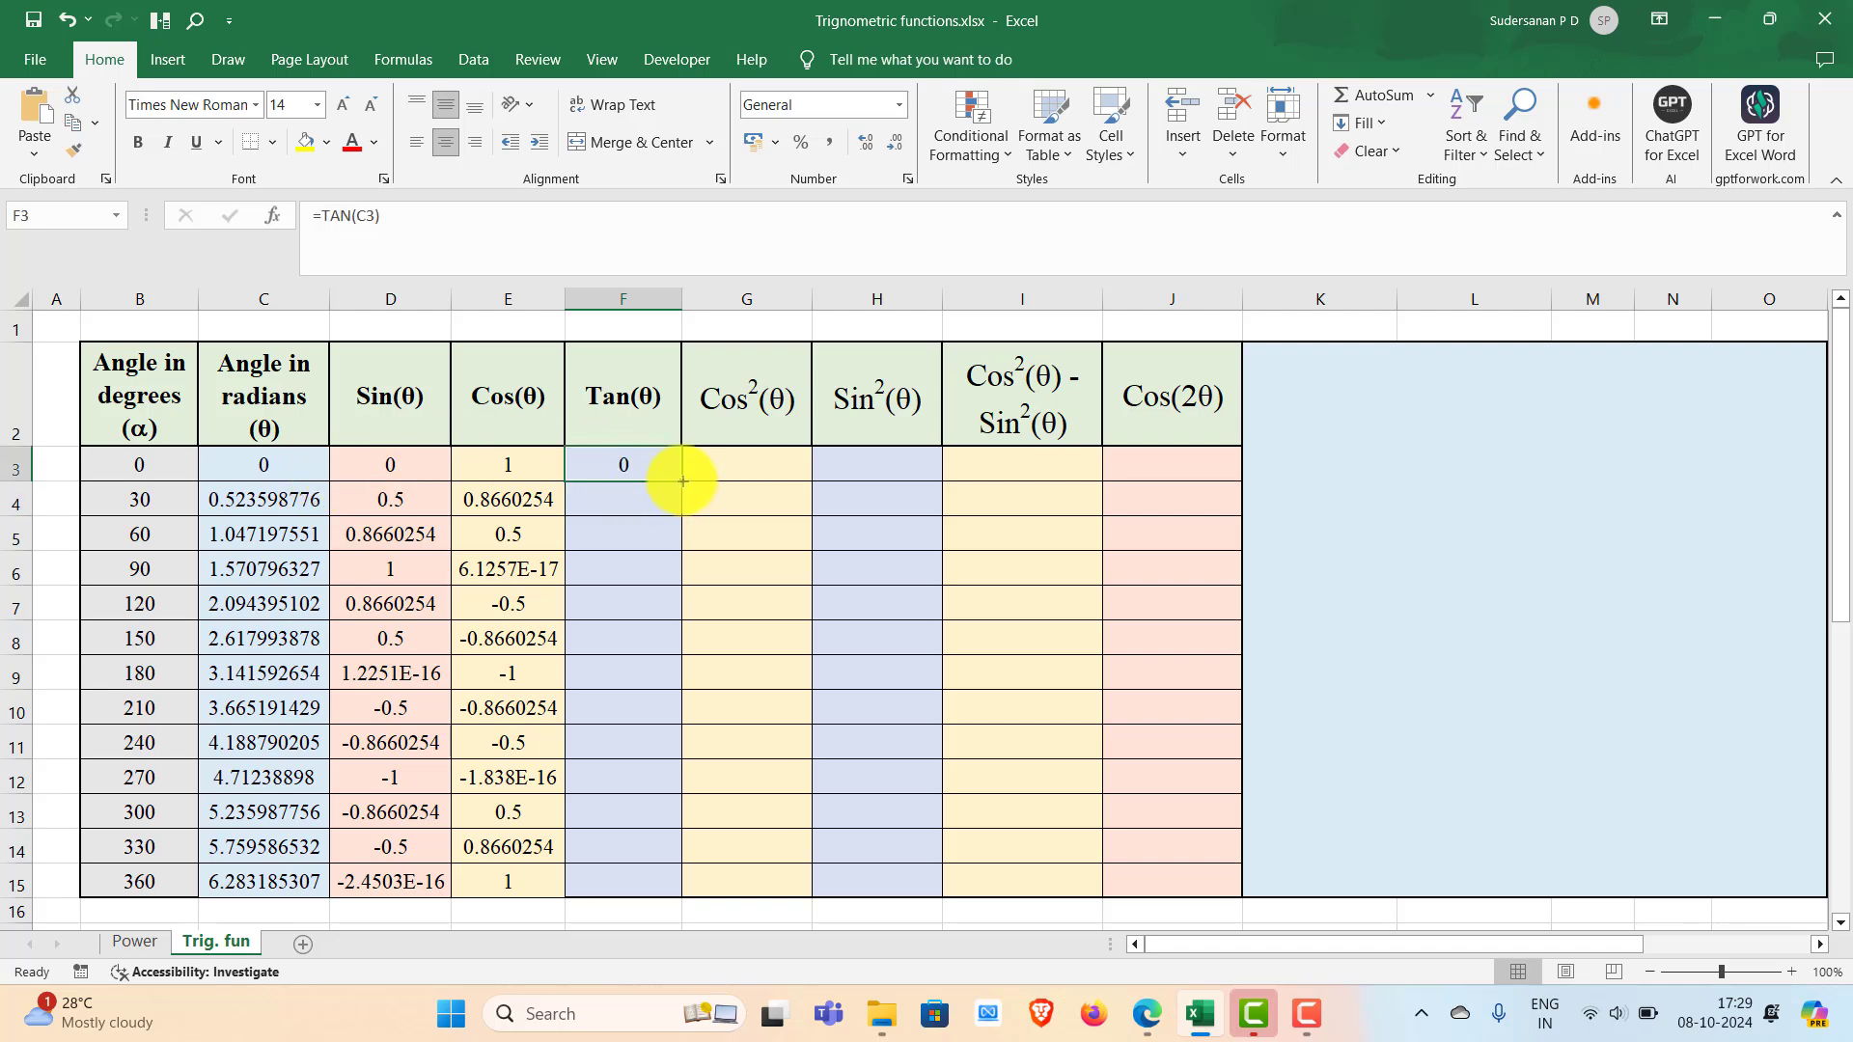
double_click(682, 479)
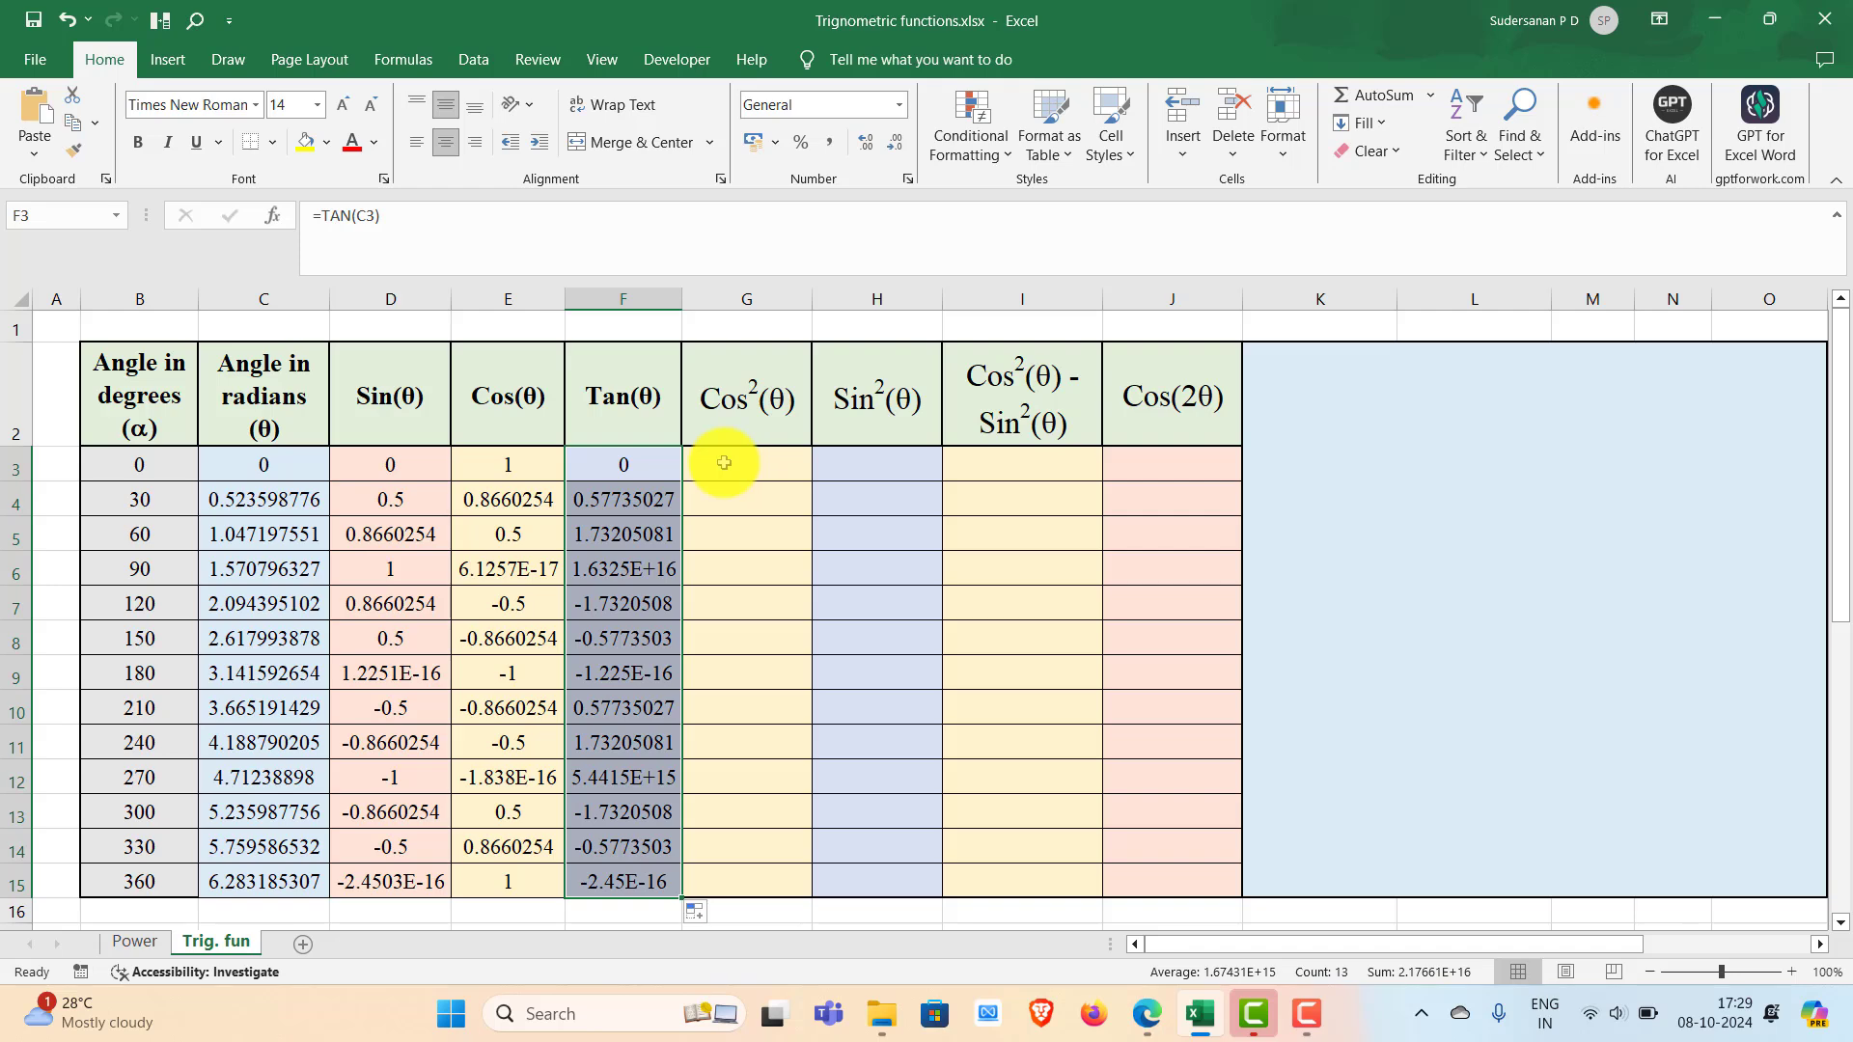
Enter =COS(C3)^2 in G3 and fill it down to G15
click(723, 464)
text(=)
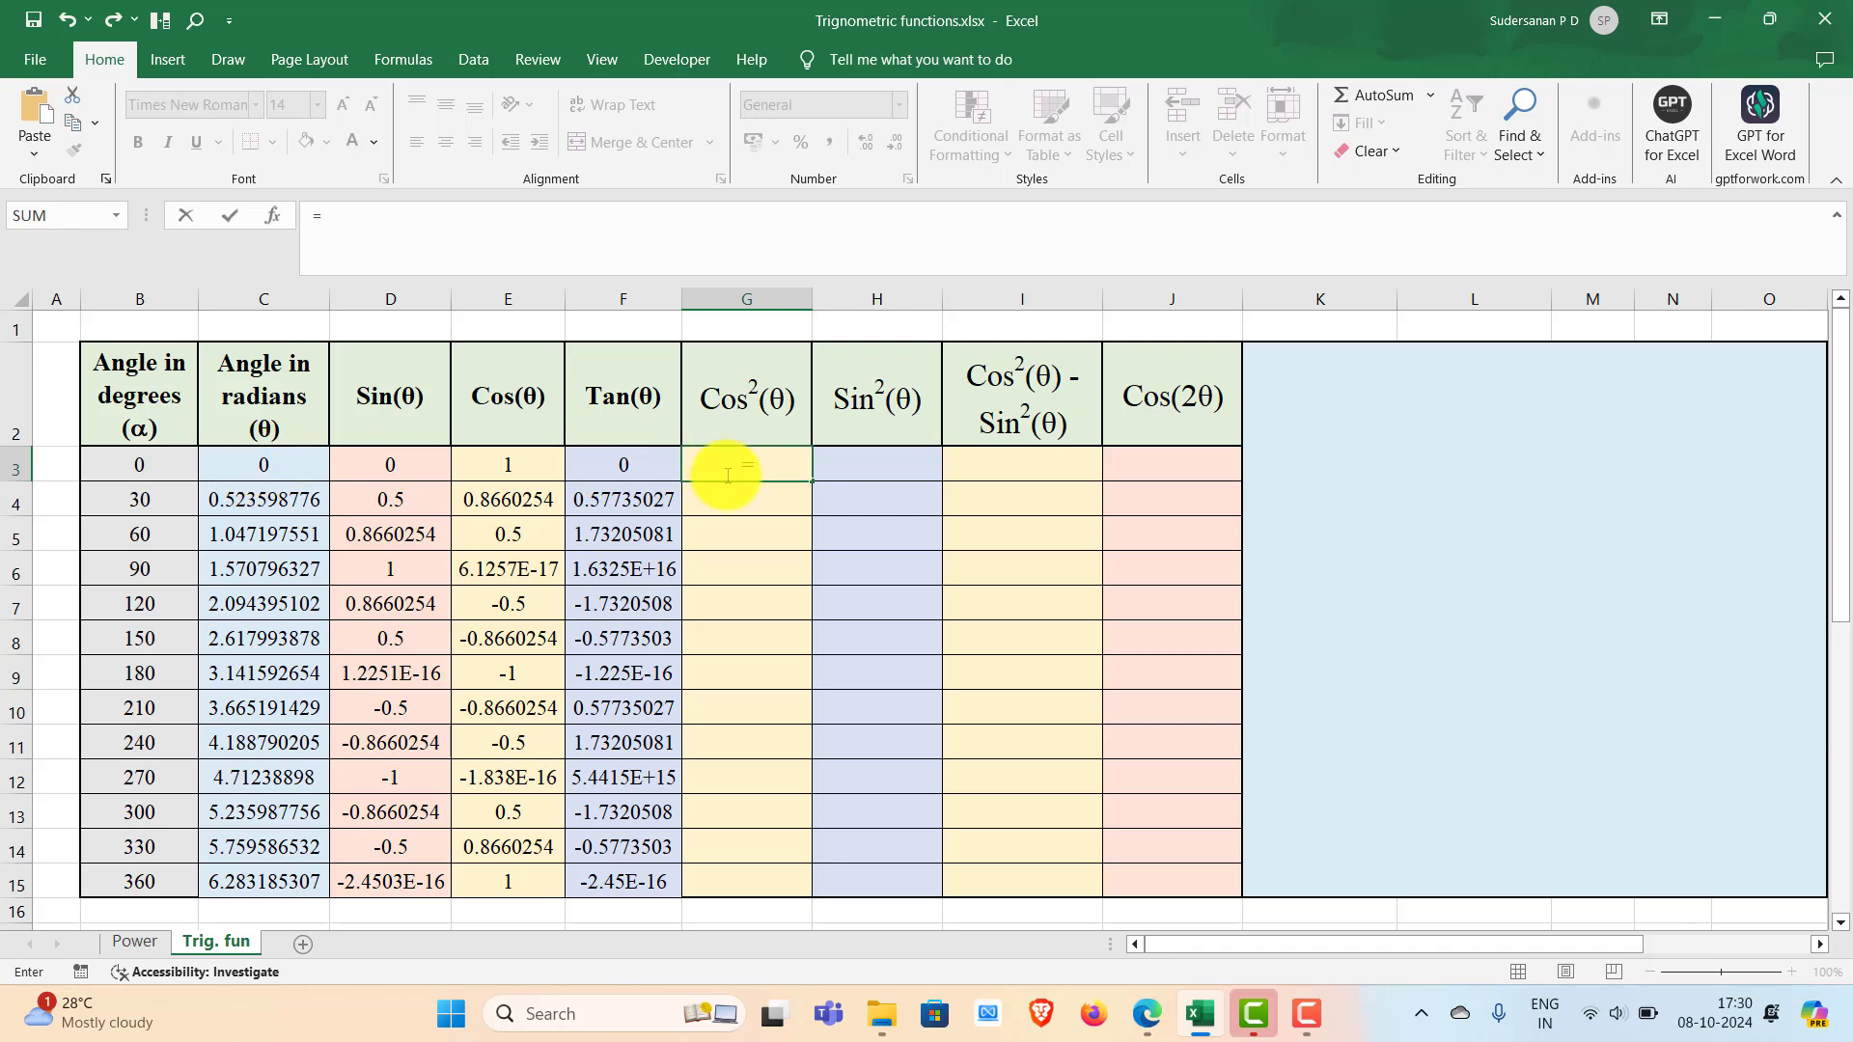
text(cos)
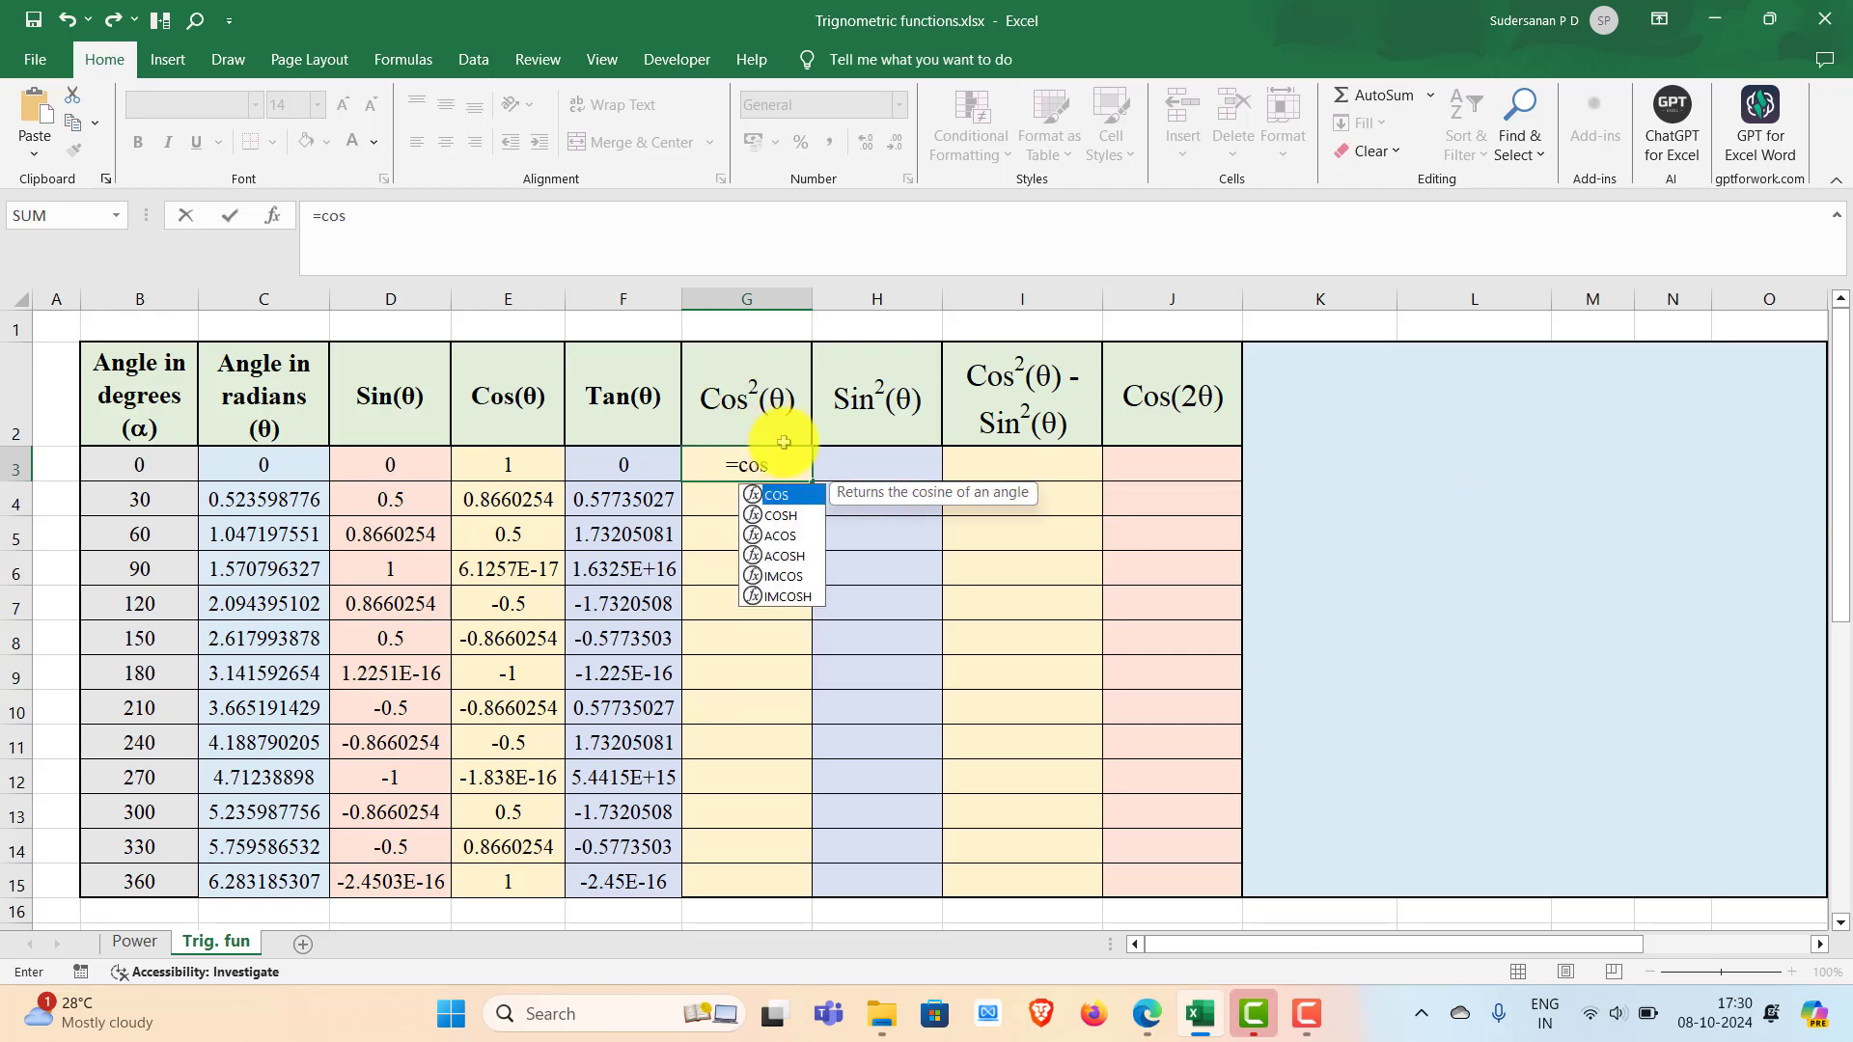
key(Tab)
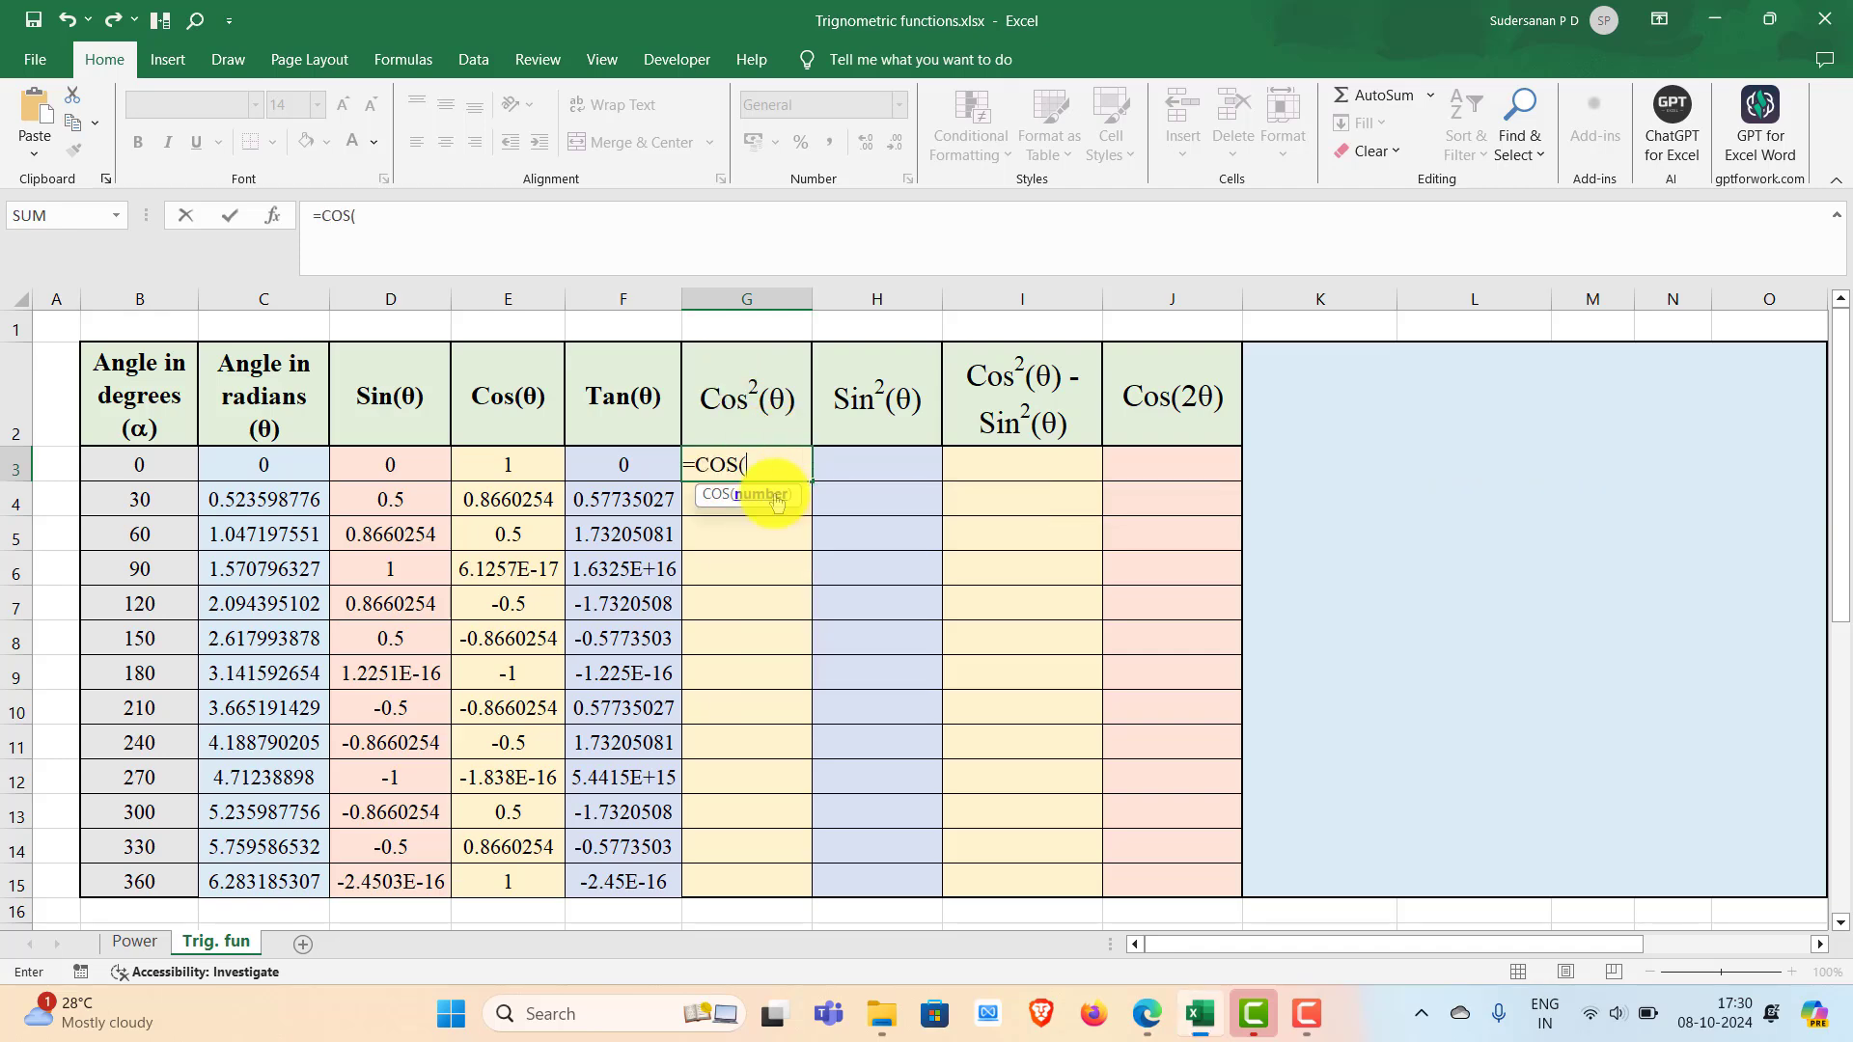
click(280, 459)
text())
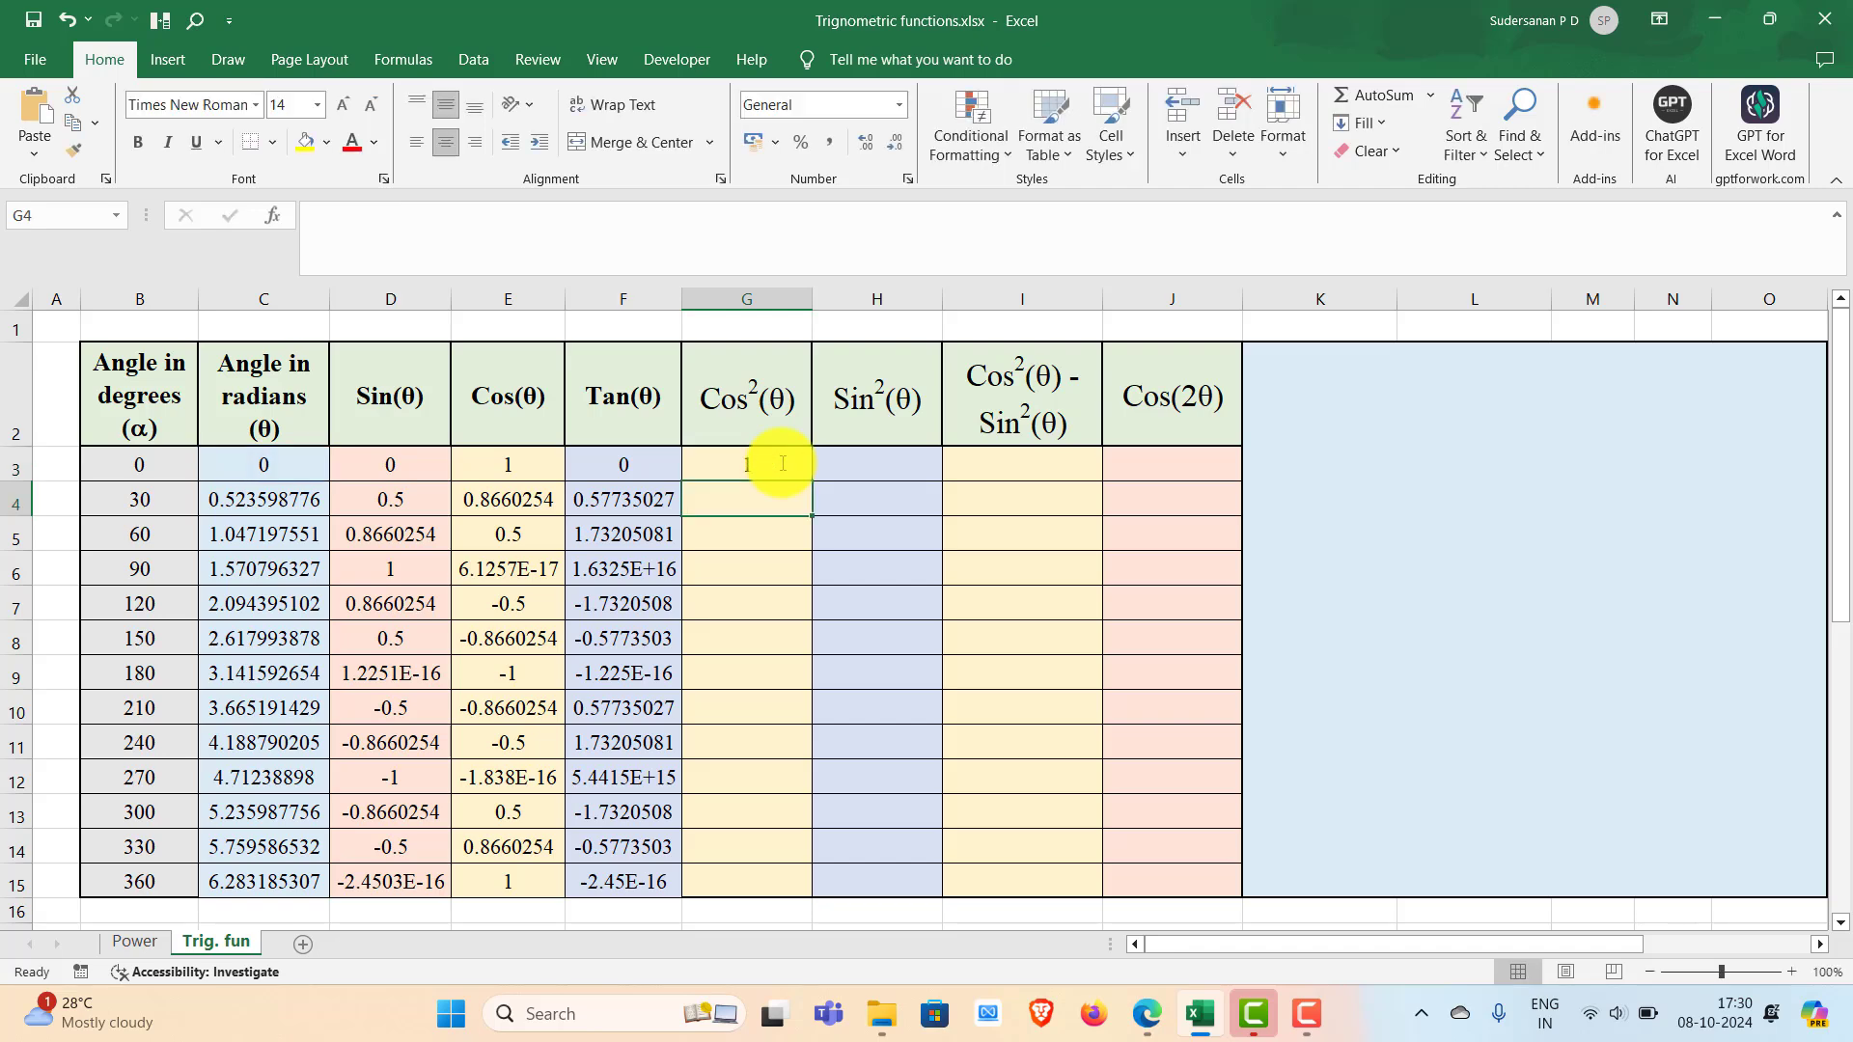
click(786, 467)
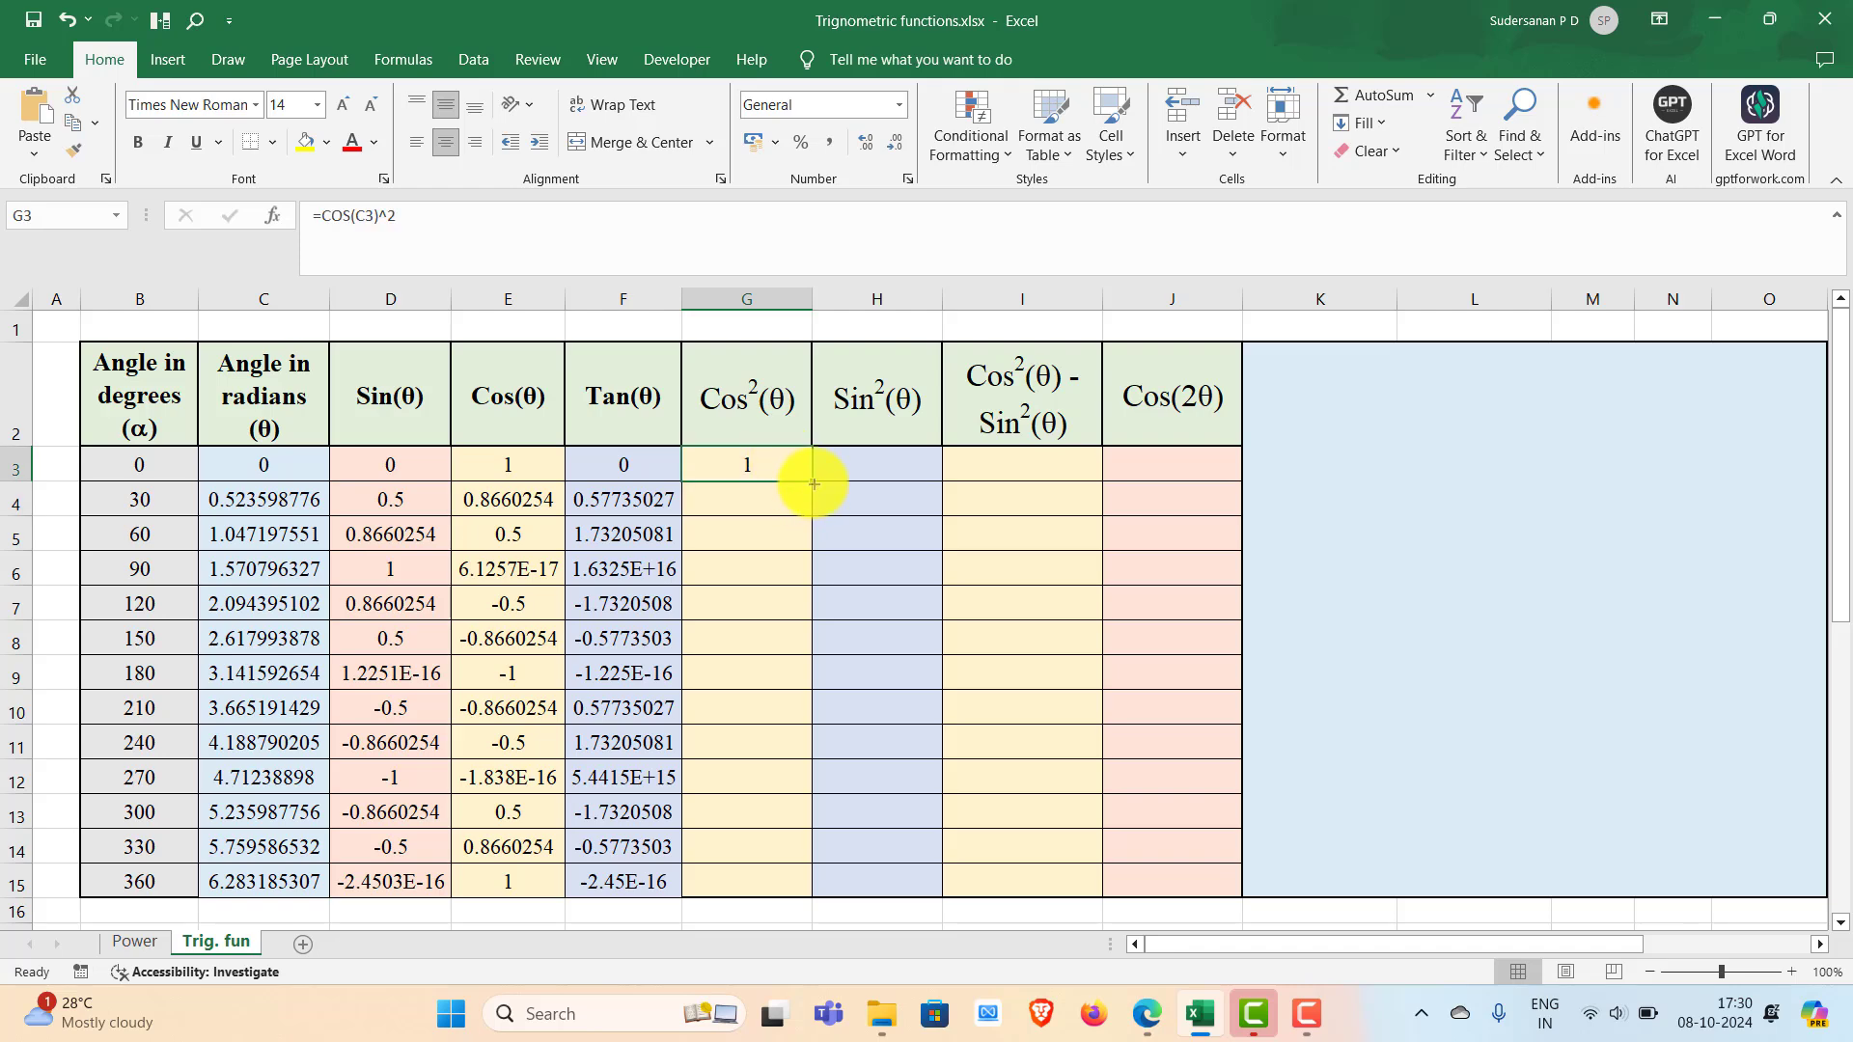
double_click(814, 479)
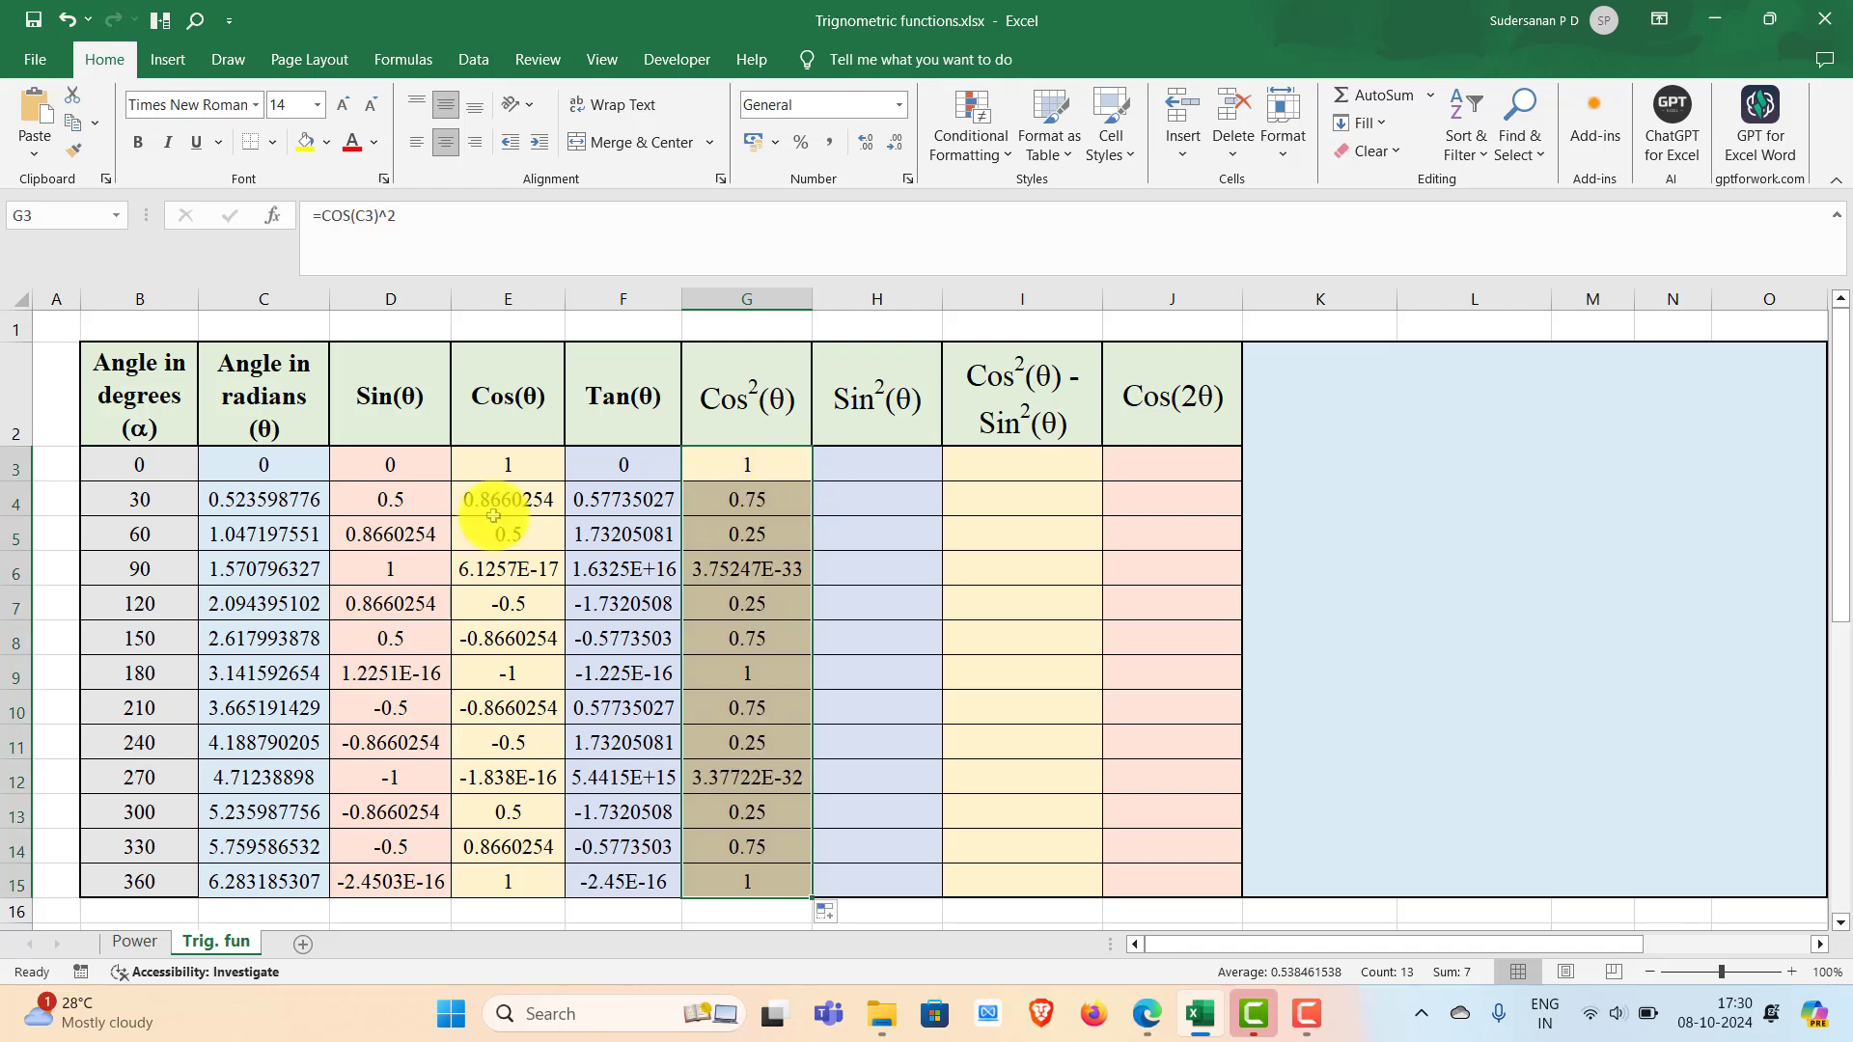
click(870, 466)
Enter =SIN(C3)^2 in H3 and fill it down to H15
double_click(870, 467)
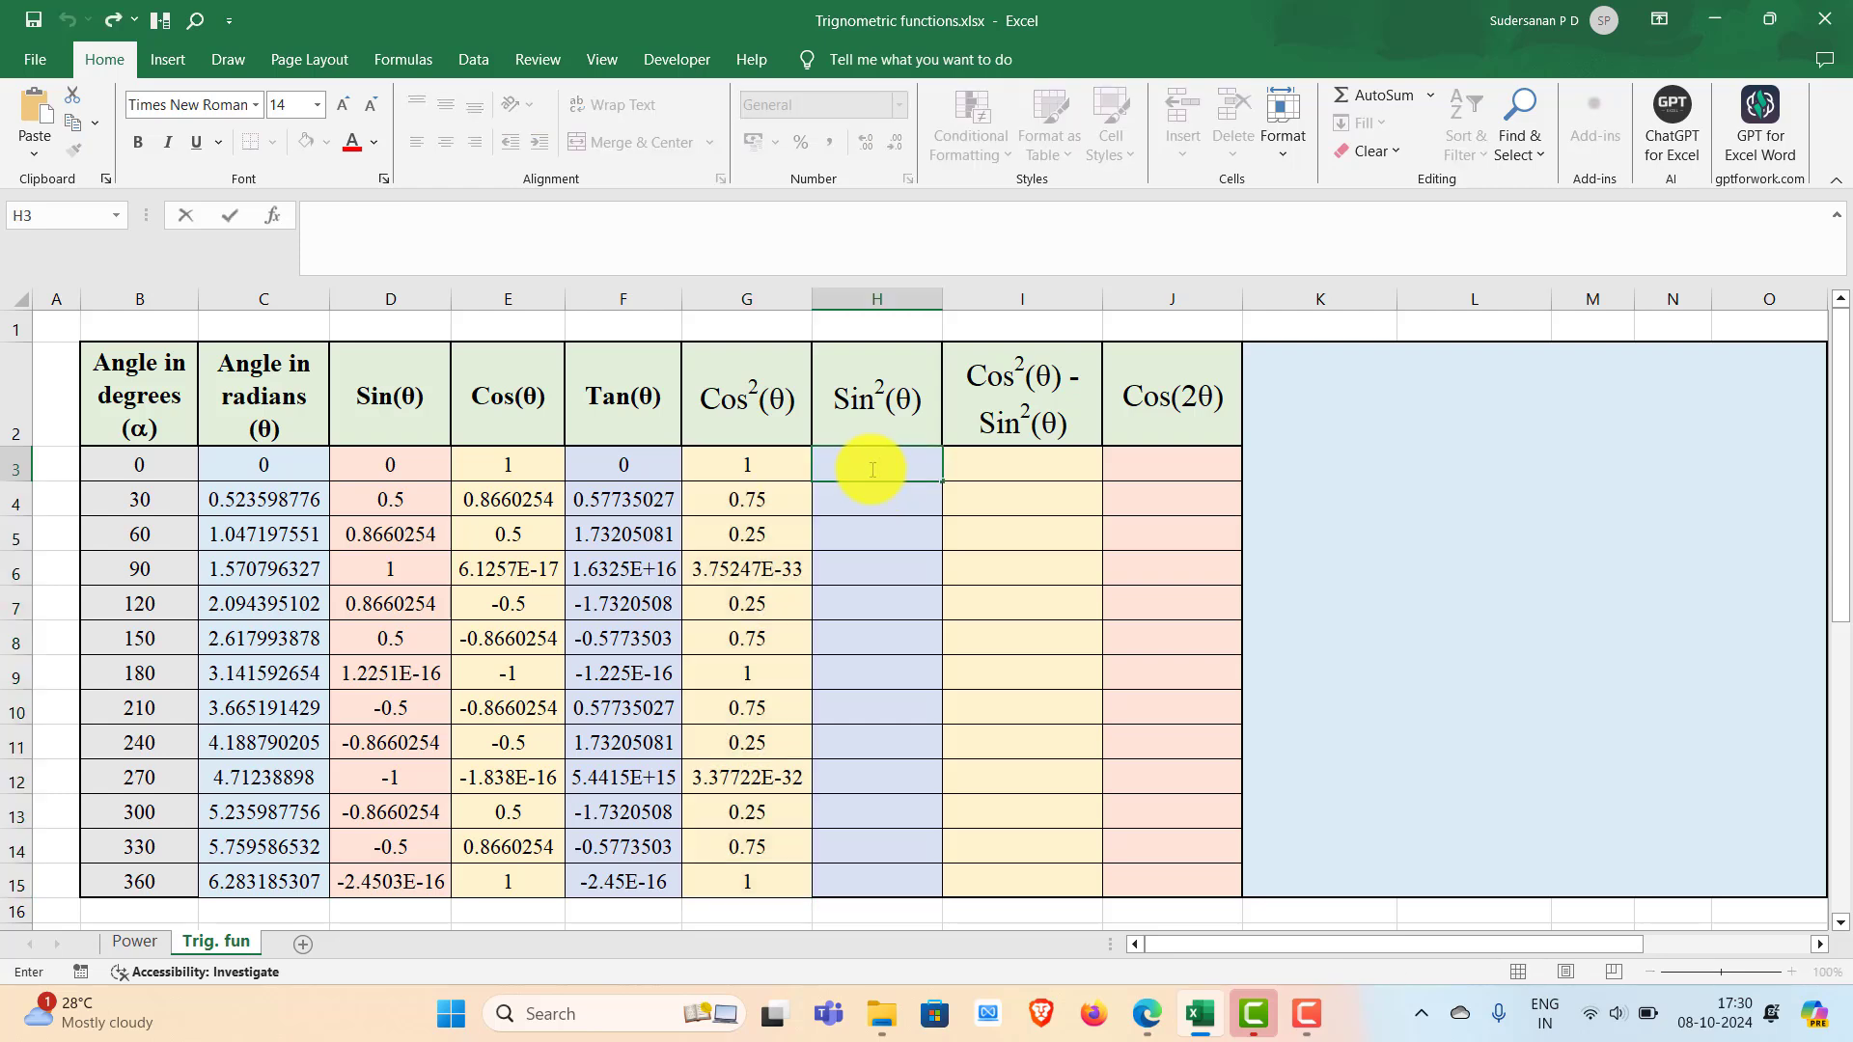
text(=sin)
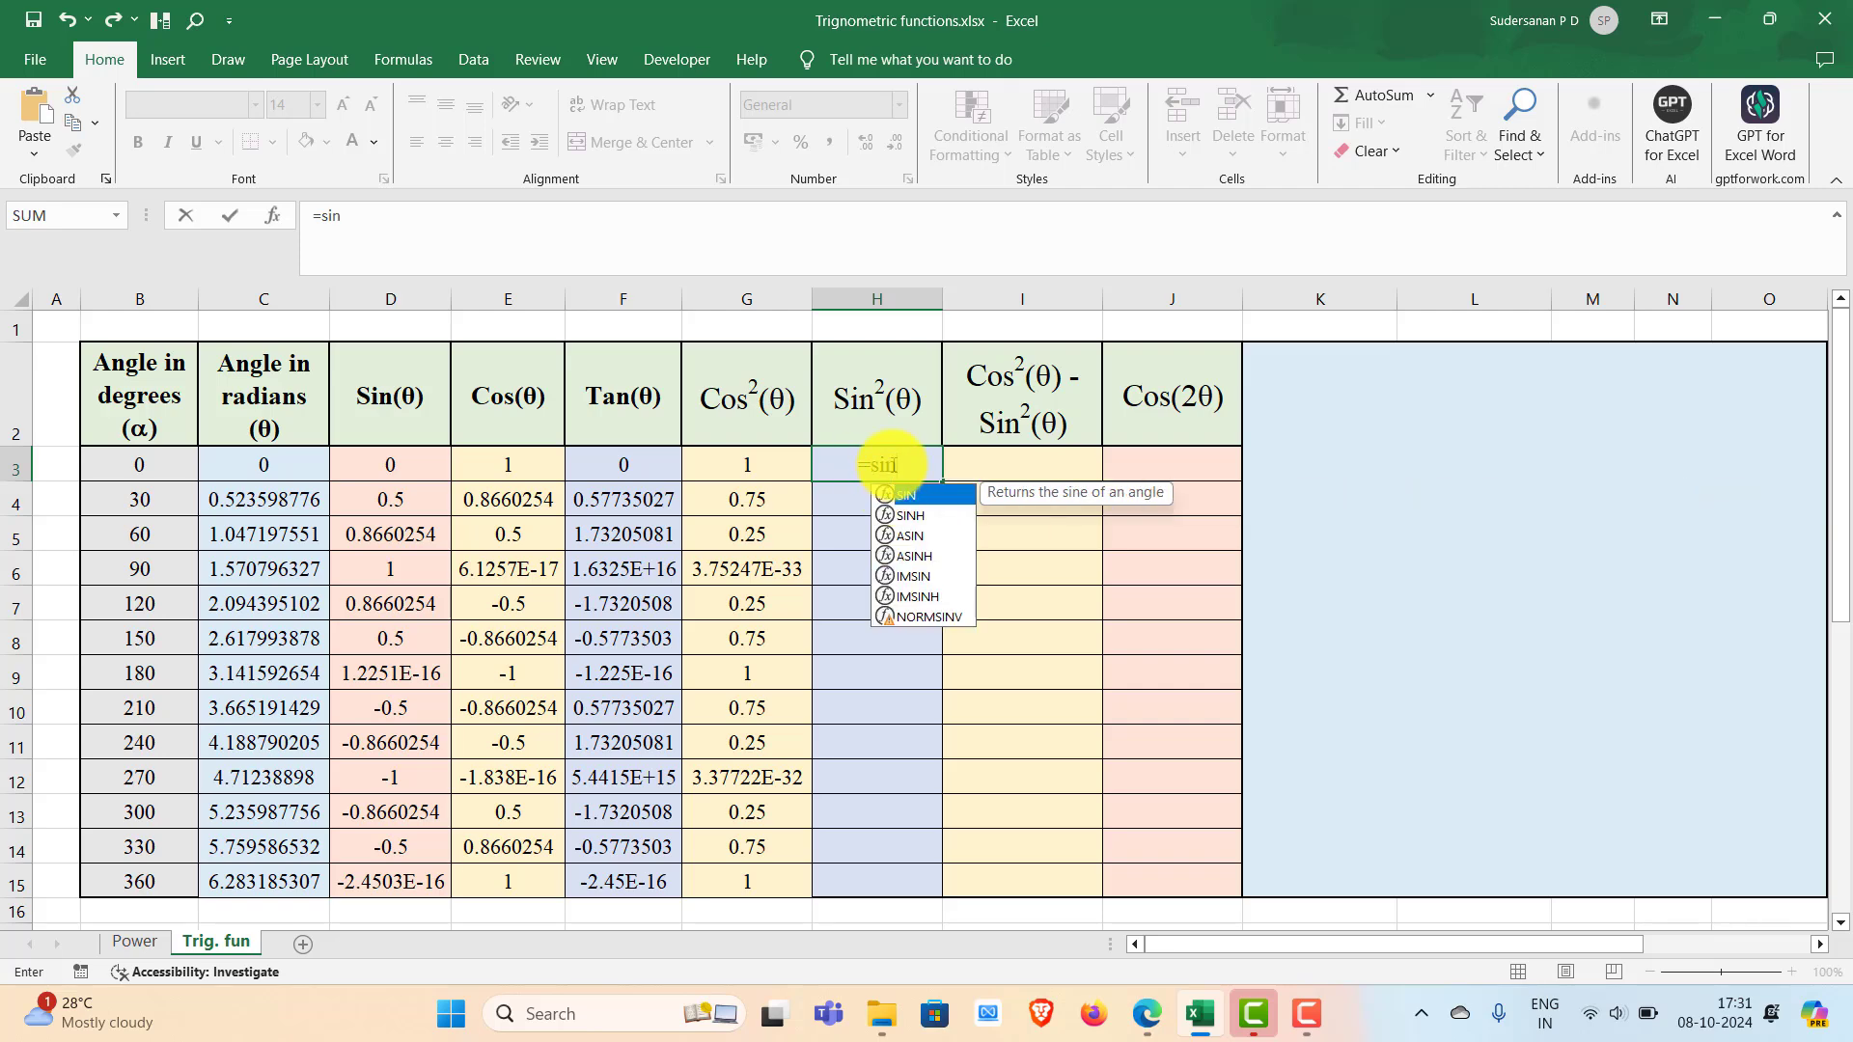
double_click(899, 495)
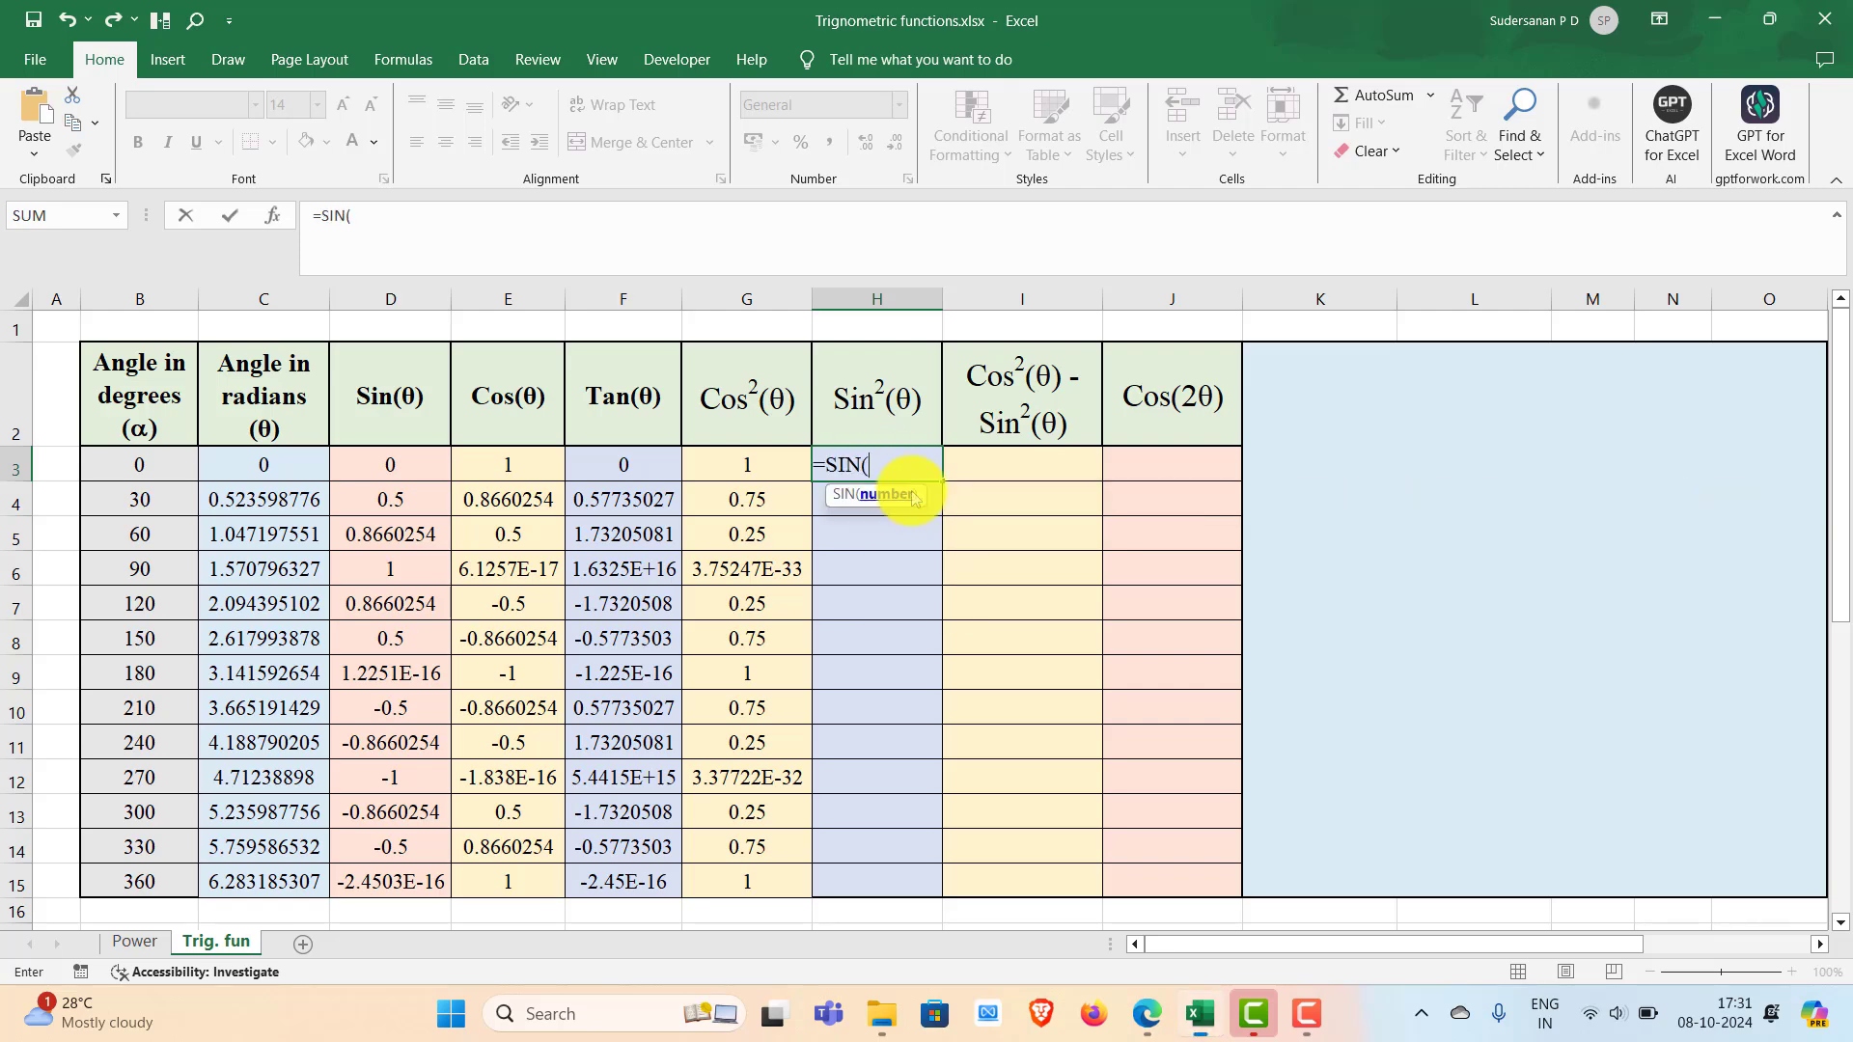
click(275, 465)
text()^2)
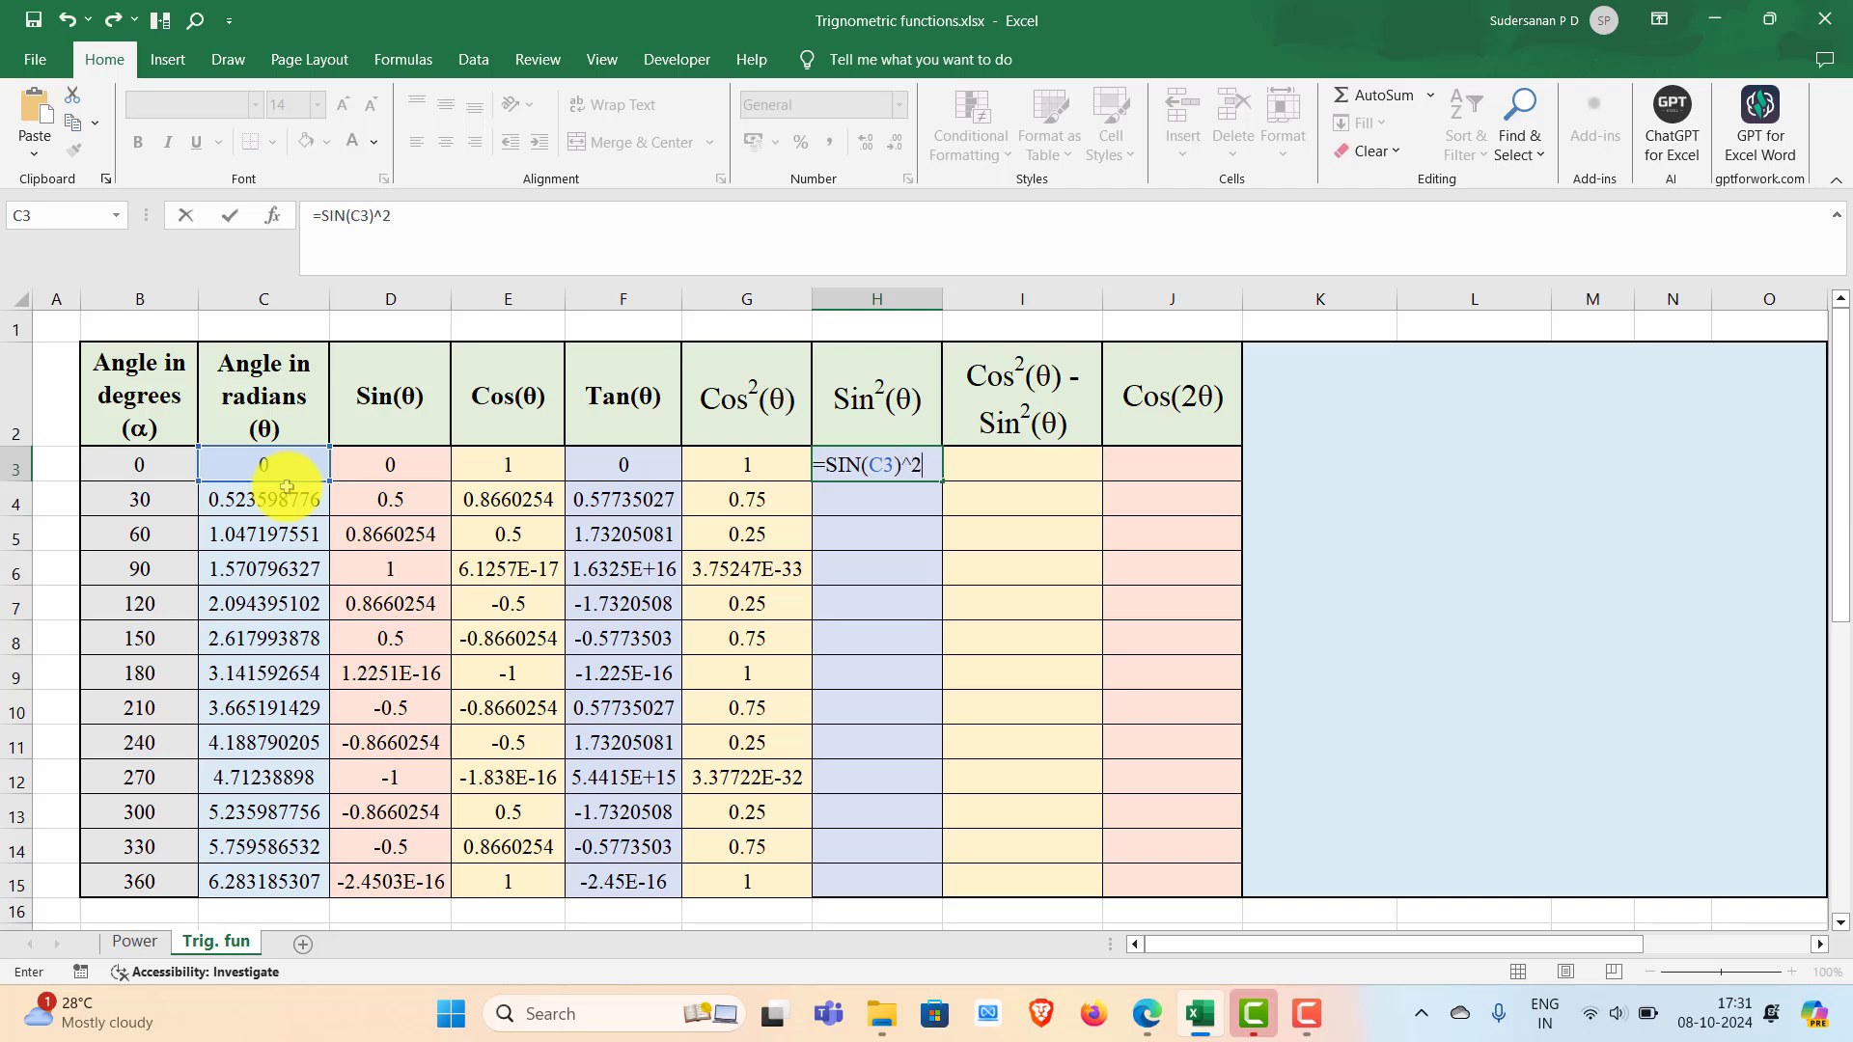
key(Return)
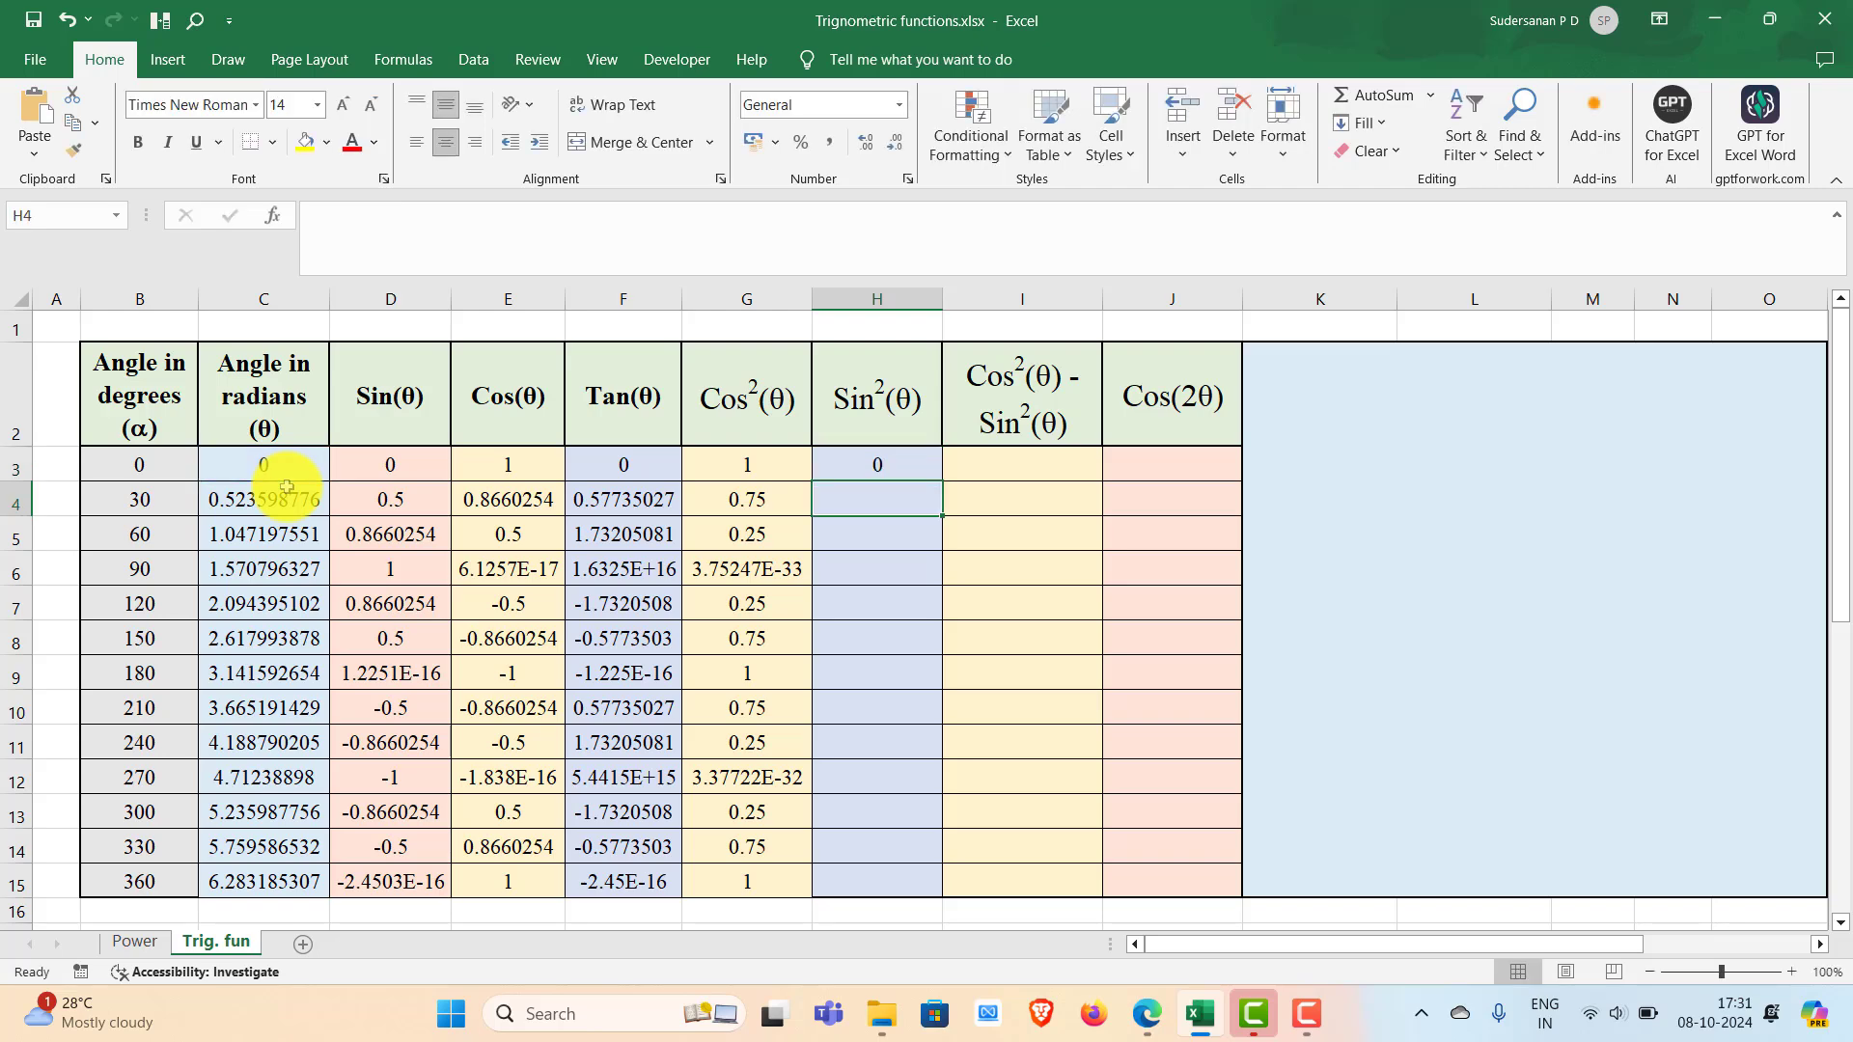
click(898, 456)
double_click(941, 484)
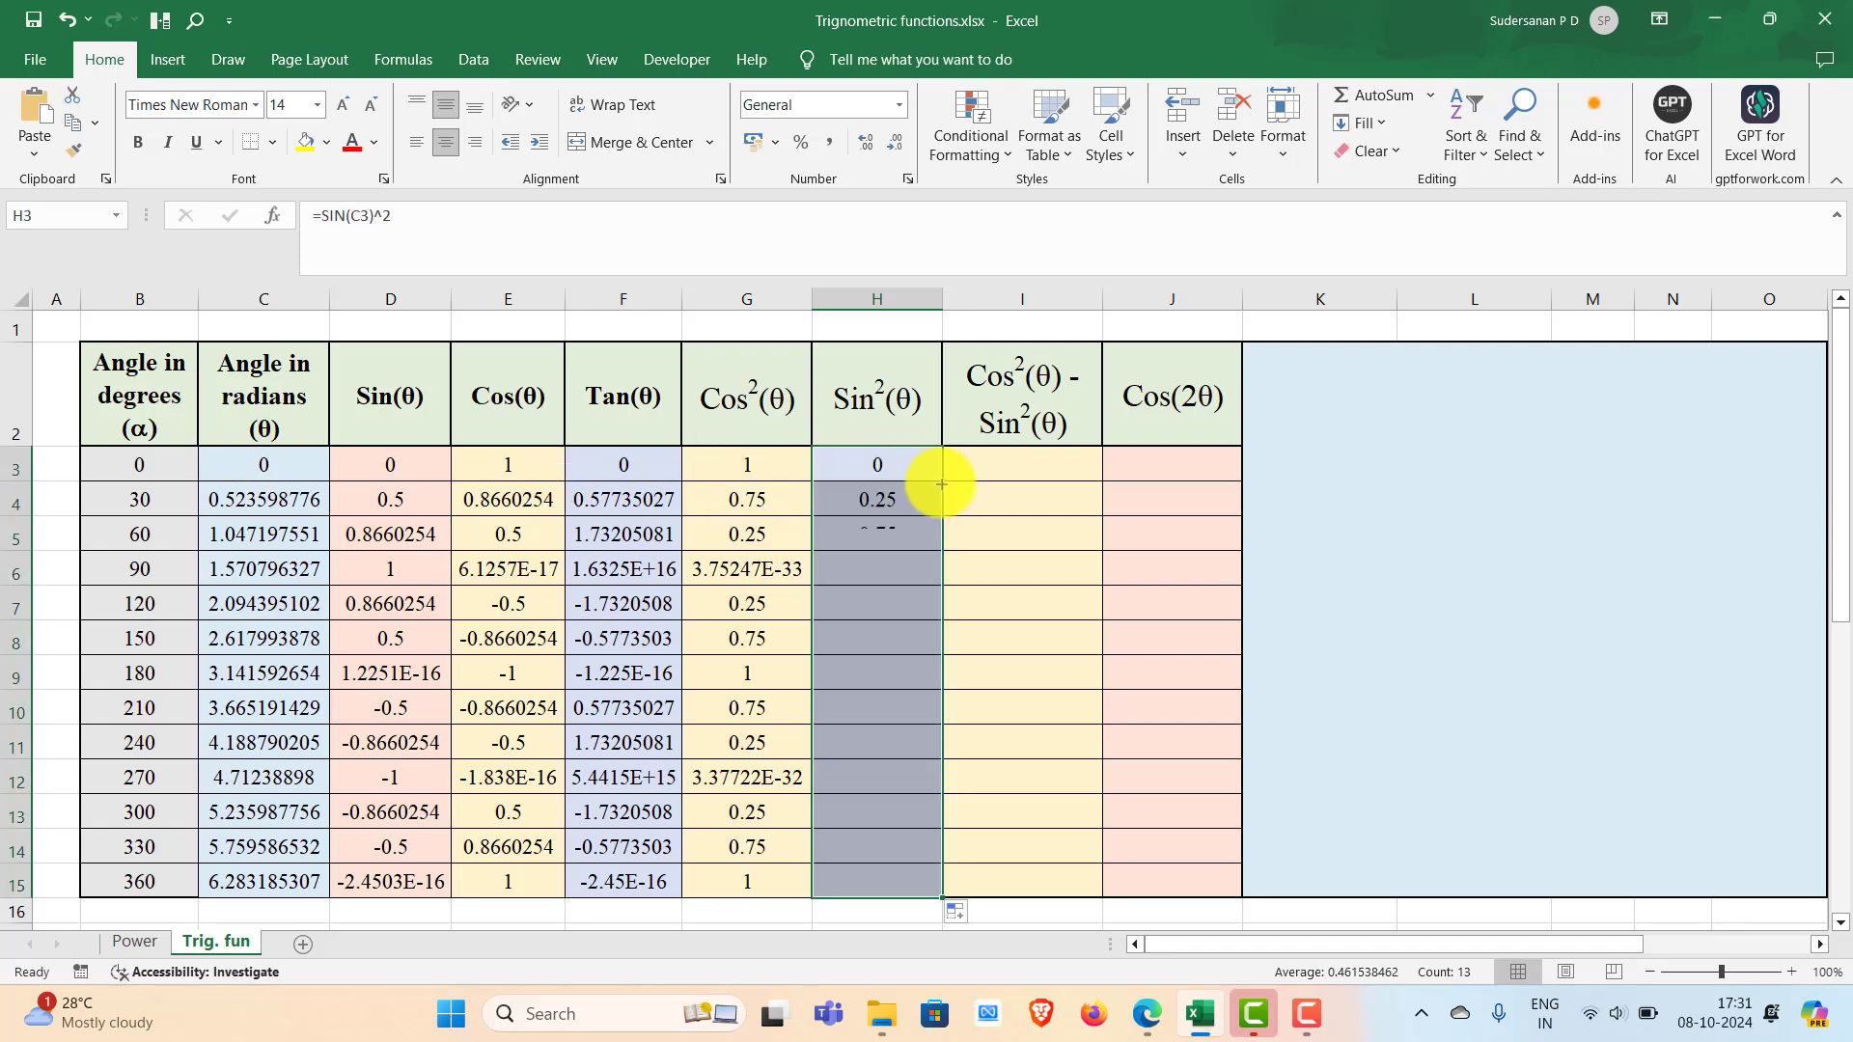
double_click(999, 462)
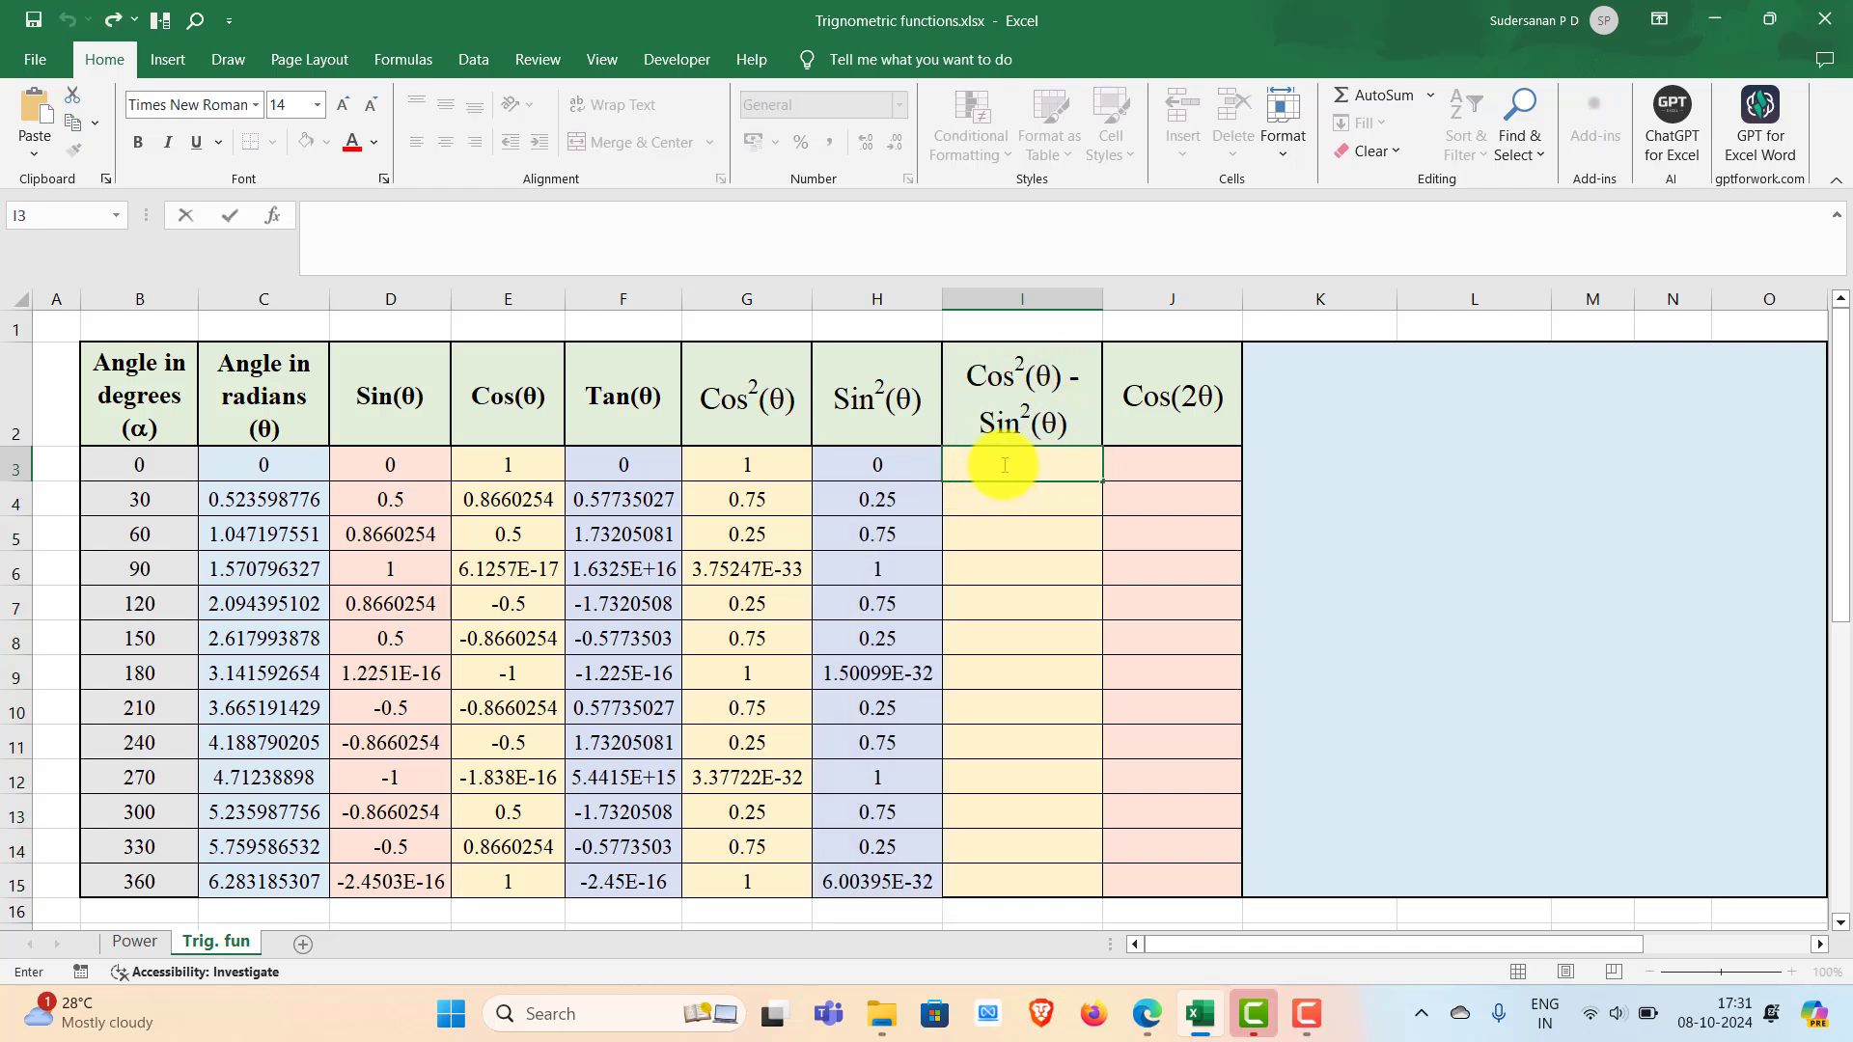
Enter =COS(C3)^2-SIN(C3)^2 in I3 and fill it down to I15
text(=)
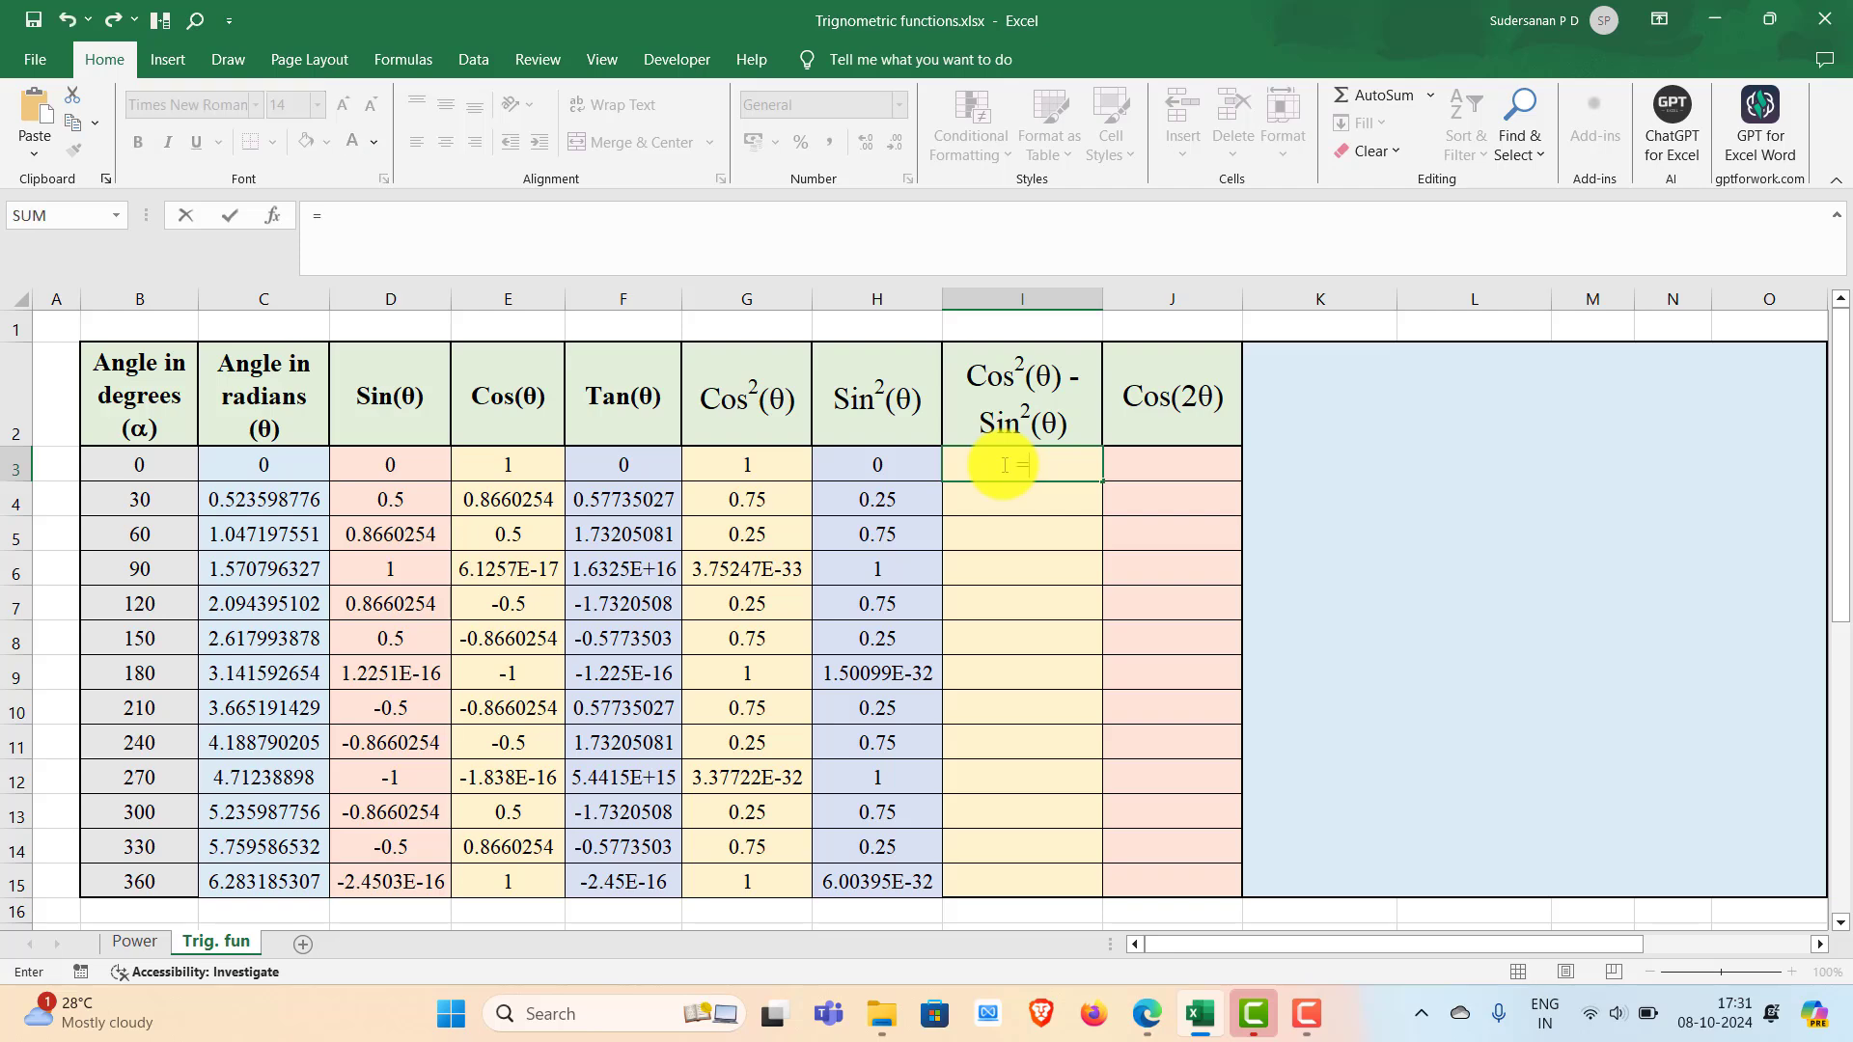
text(co)
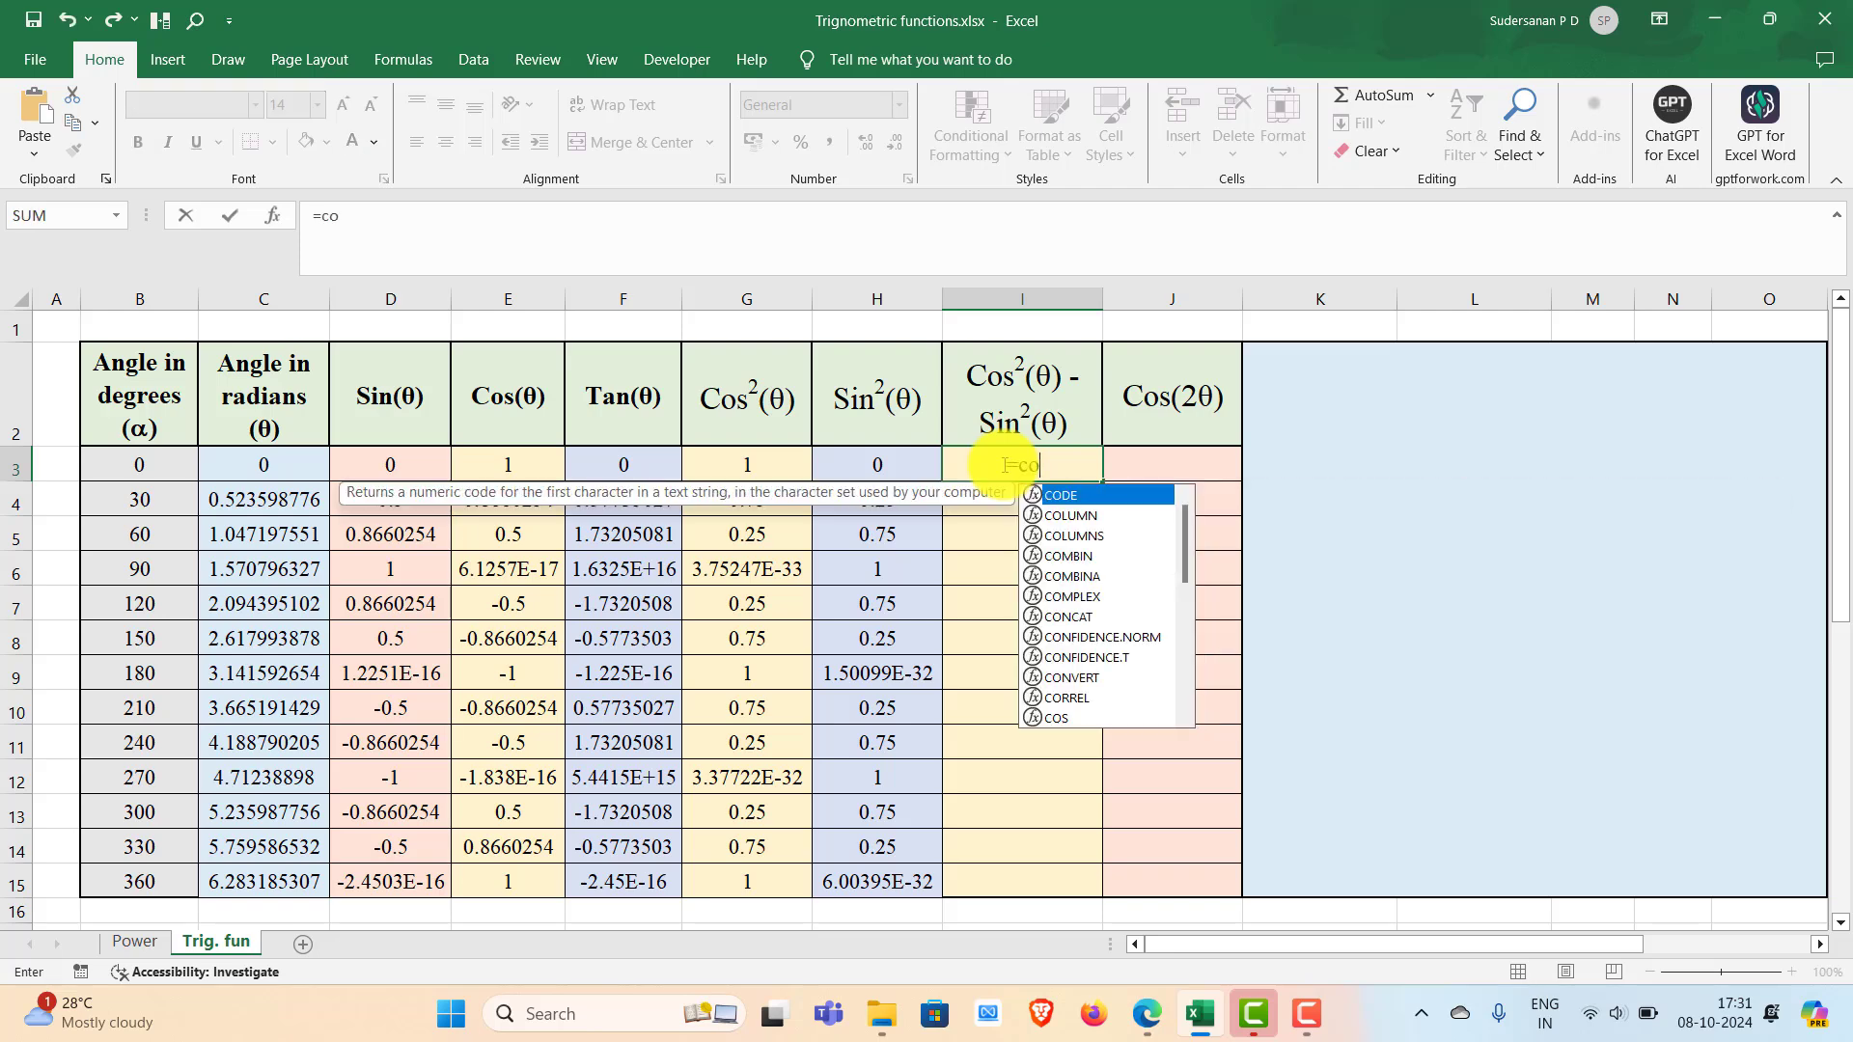
text(s)
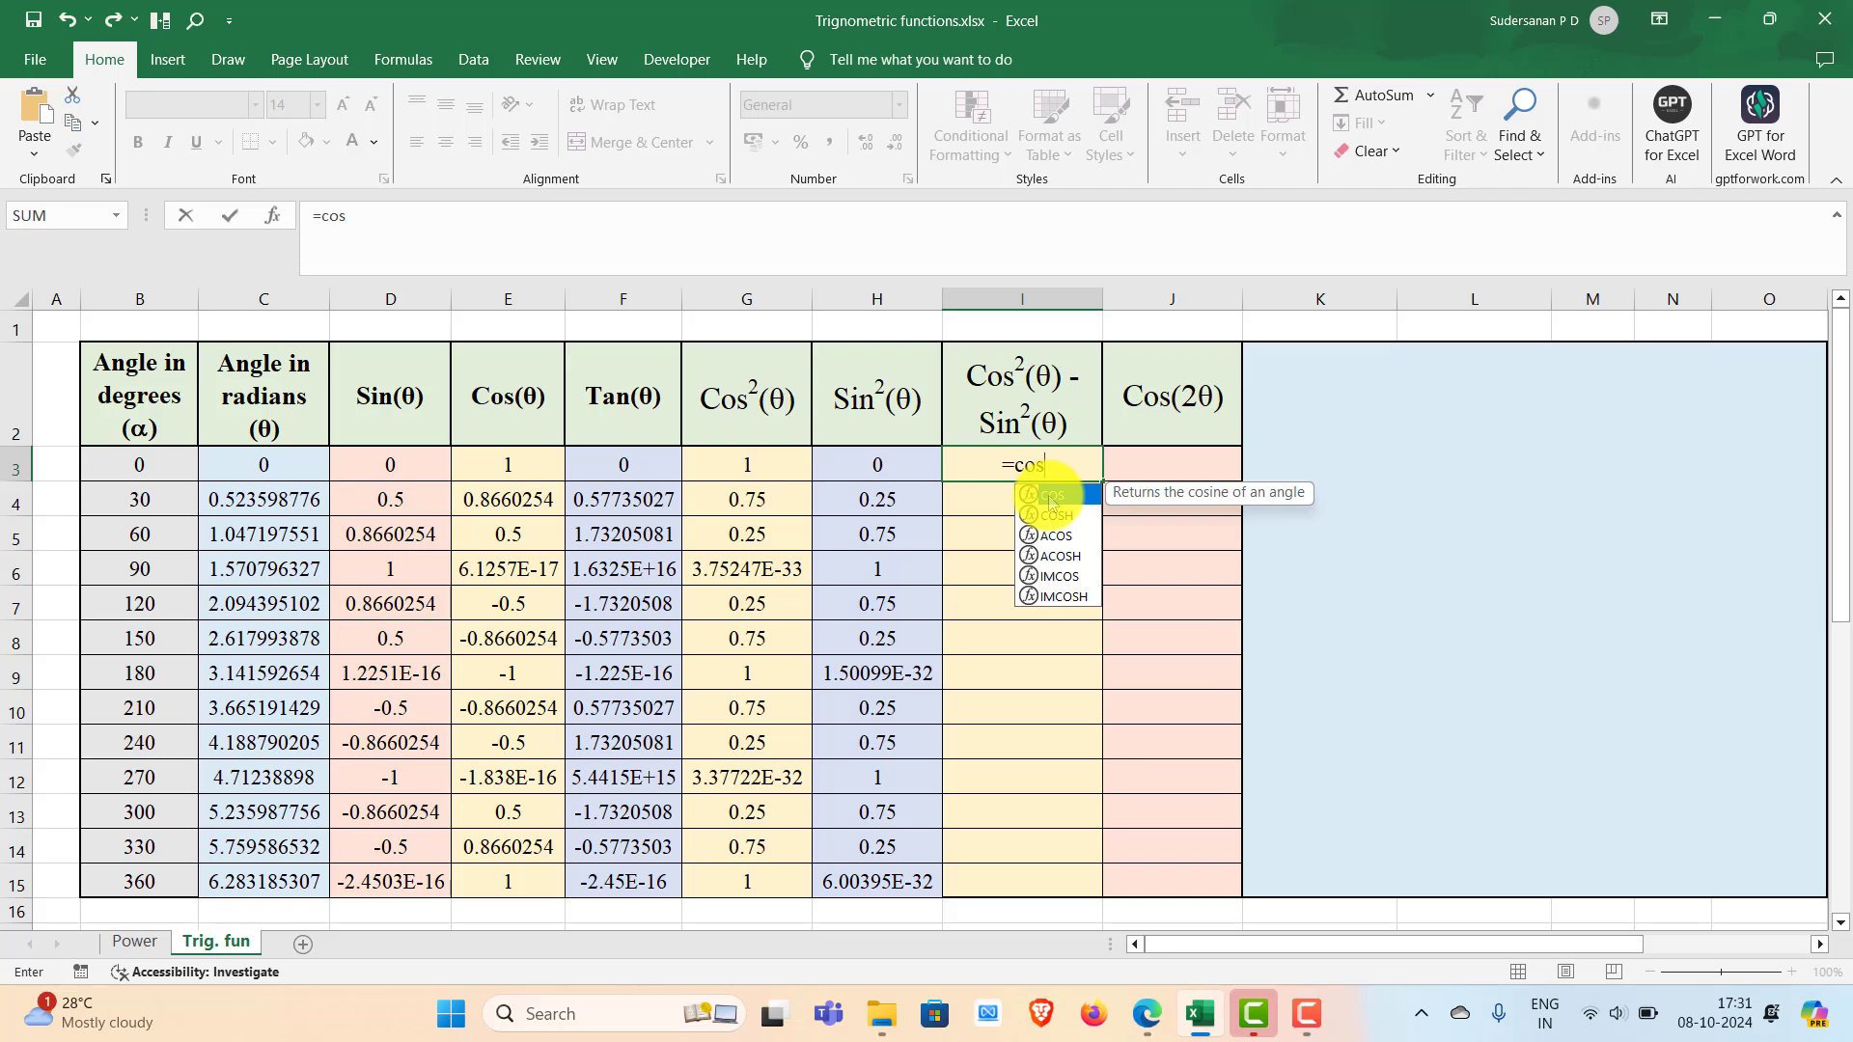
double_click(1049, 496)
click(256, 466)
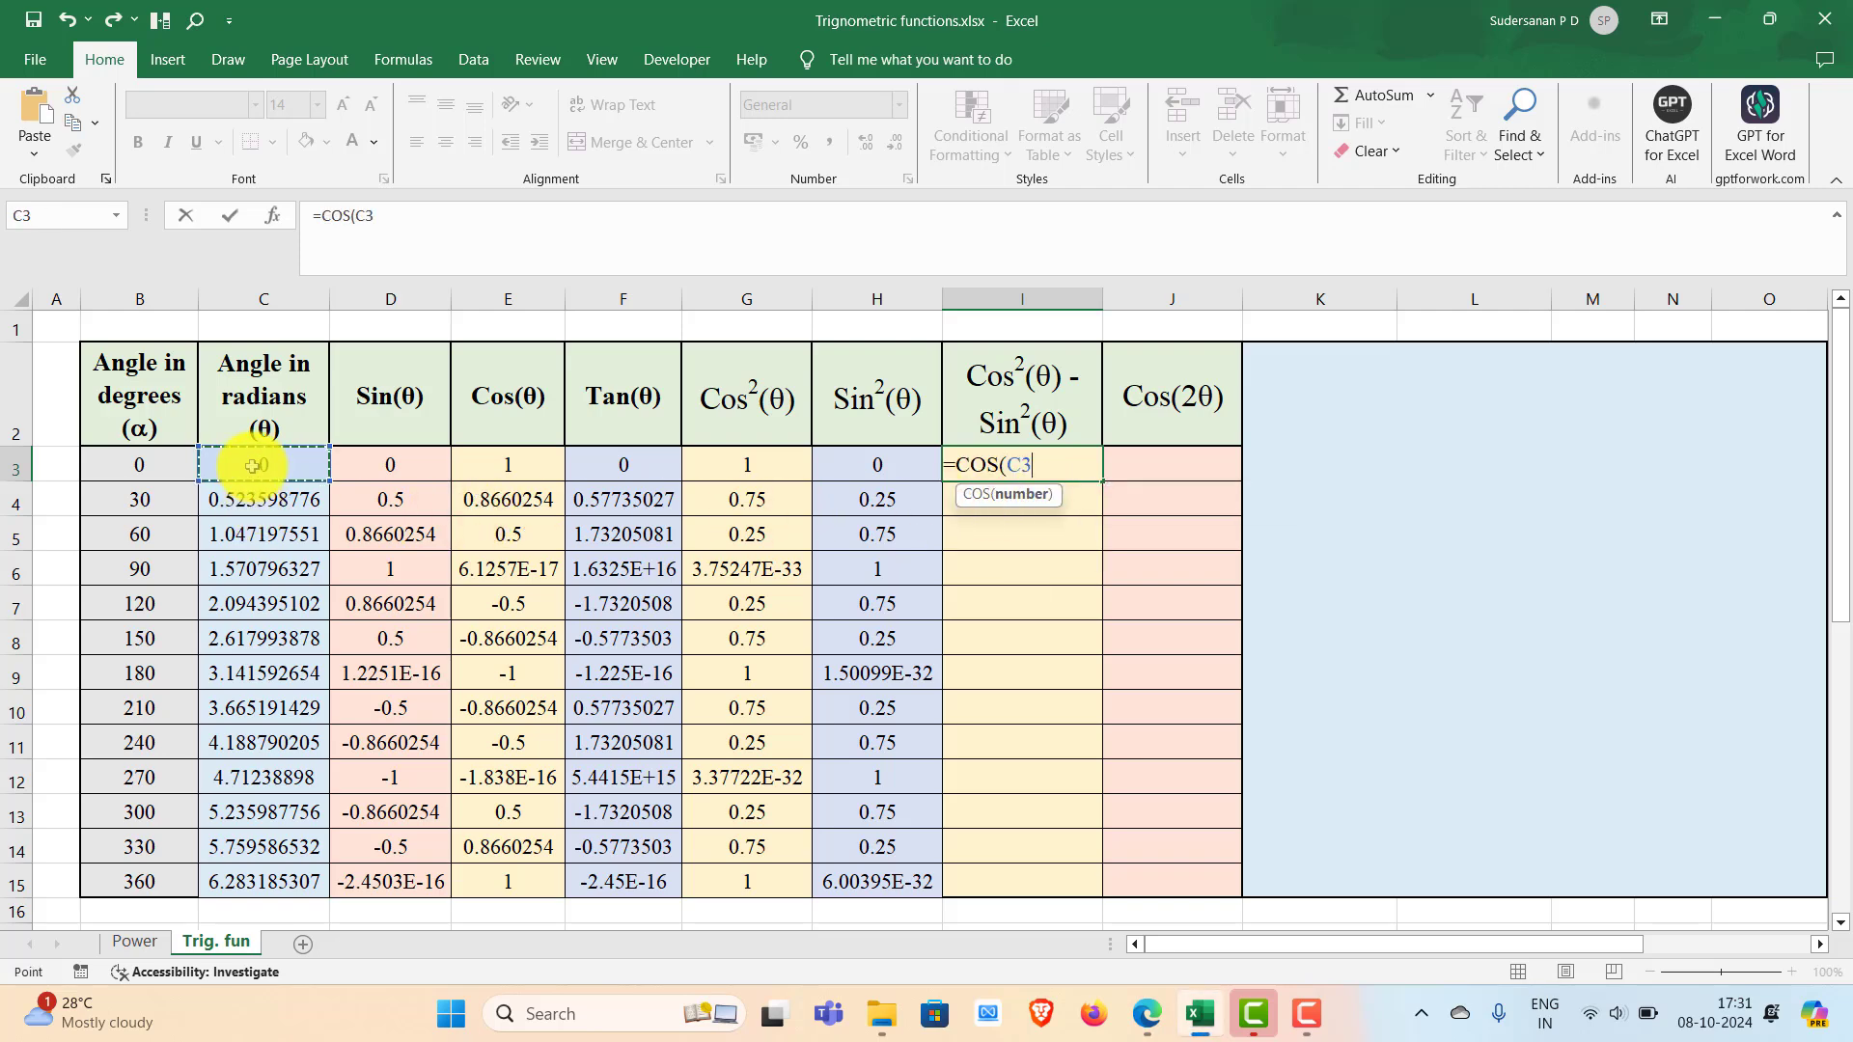
text()^2)
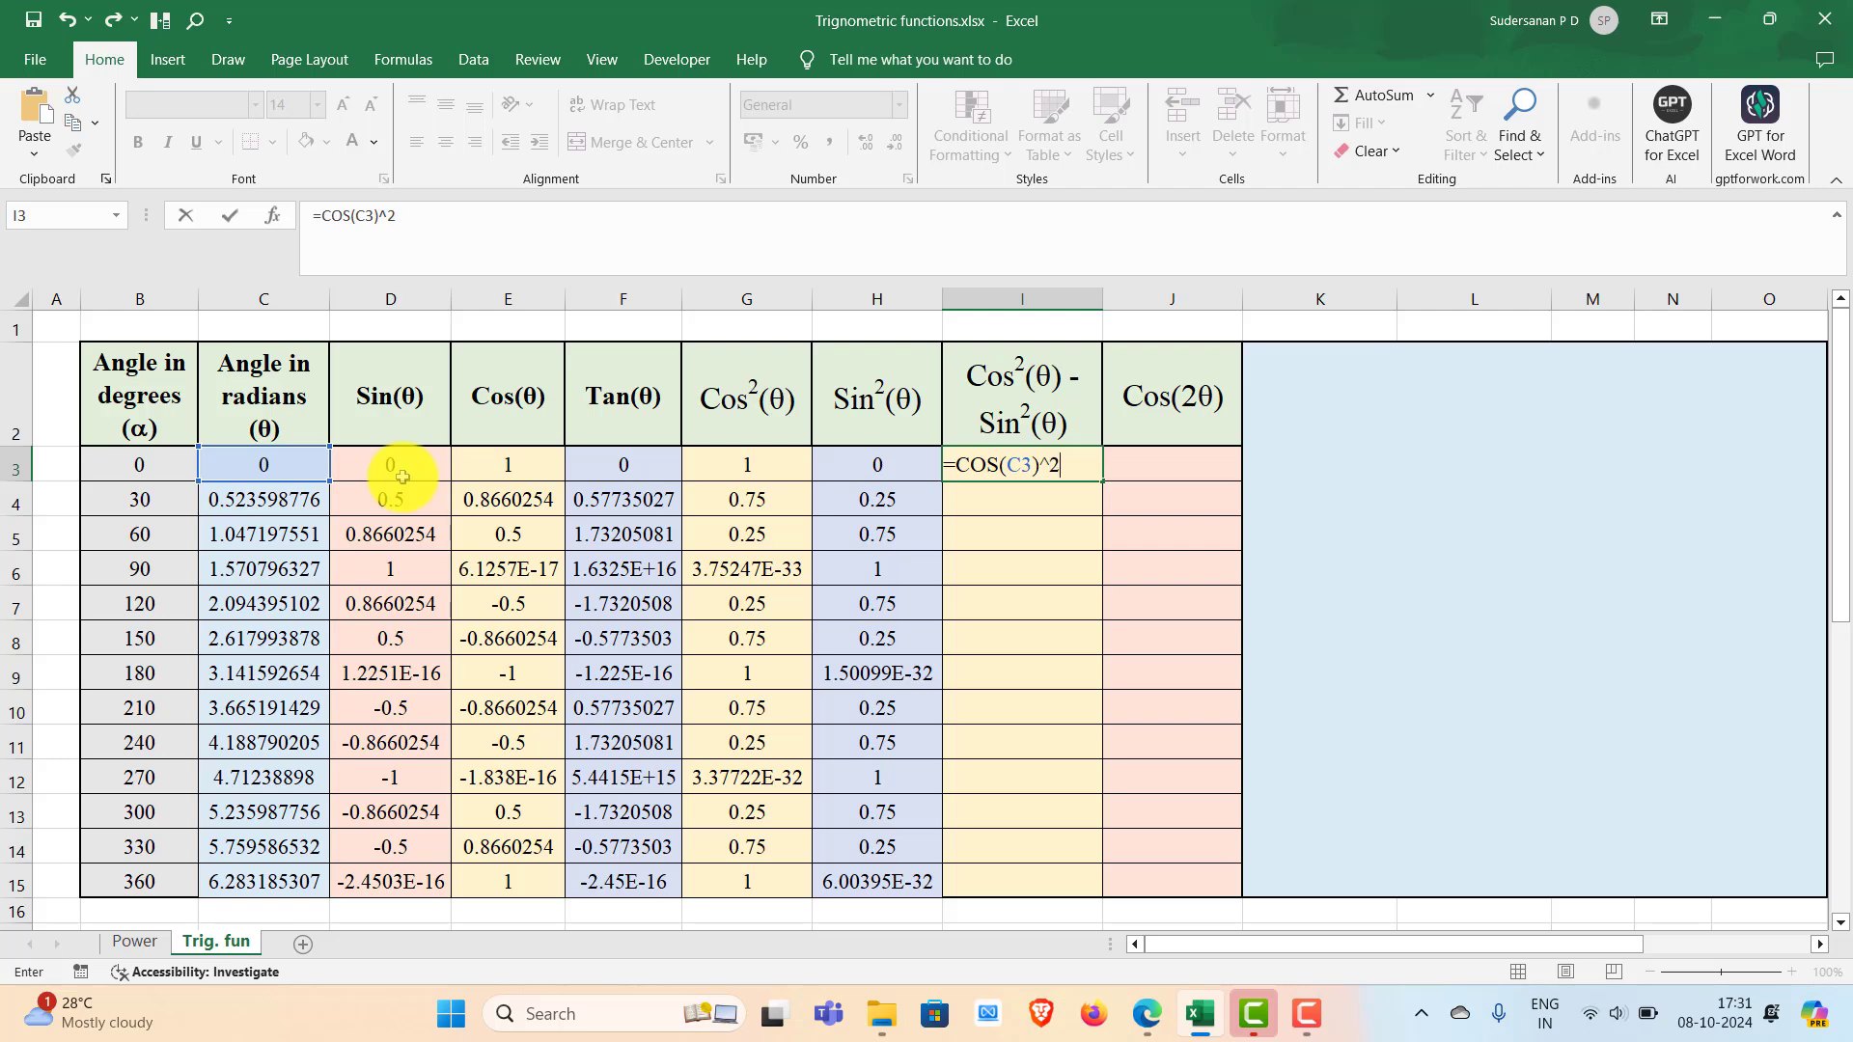
text(-sin)
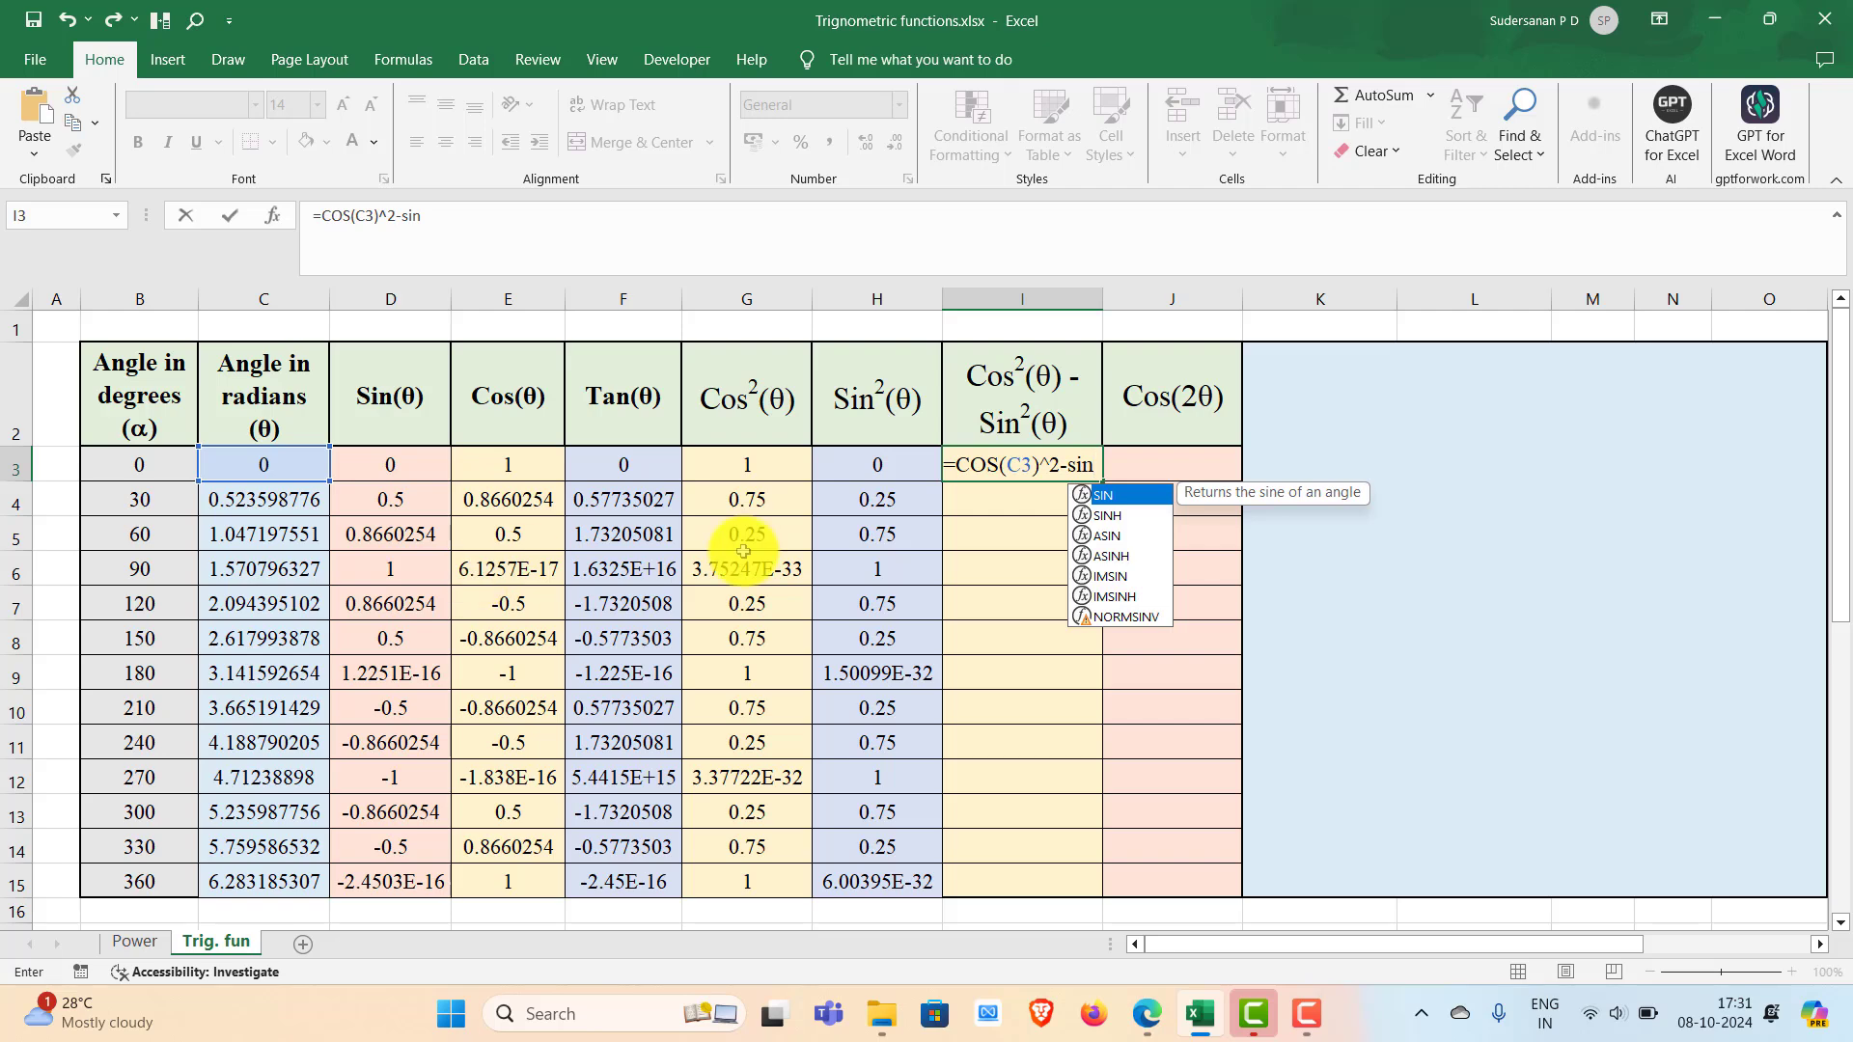
double_click(1107, 496)
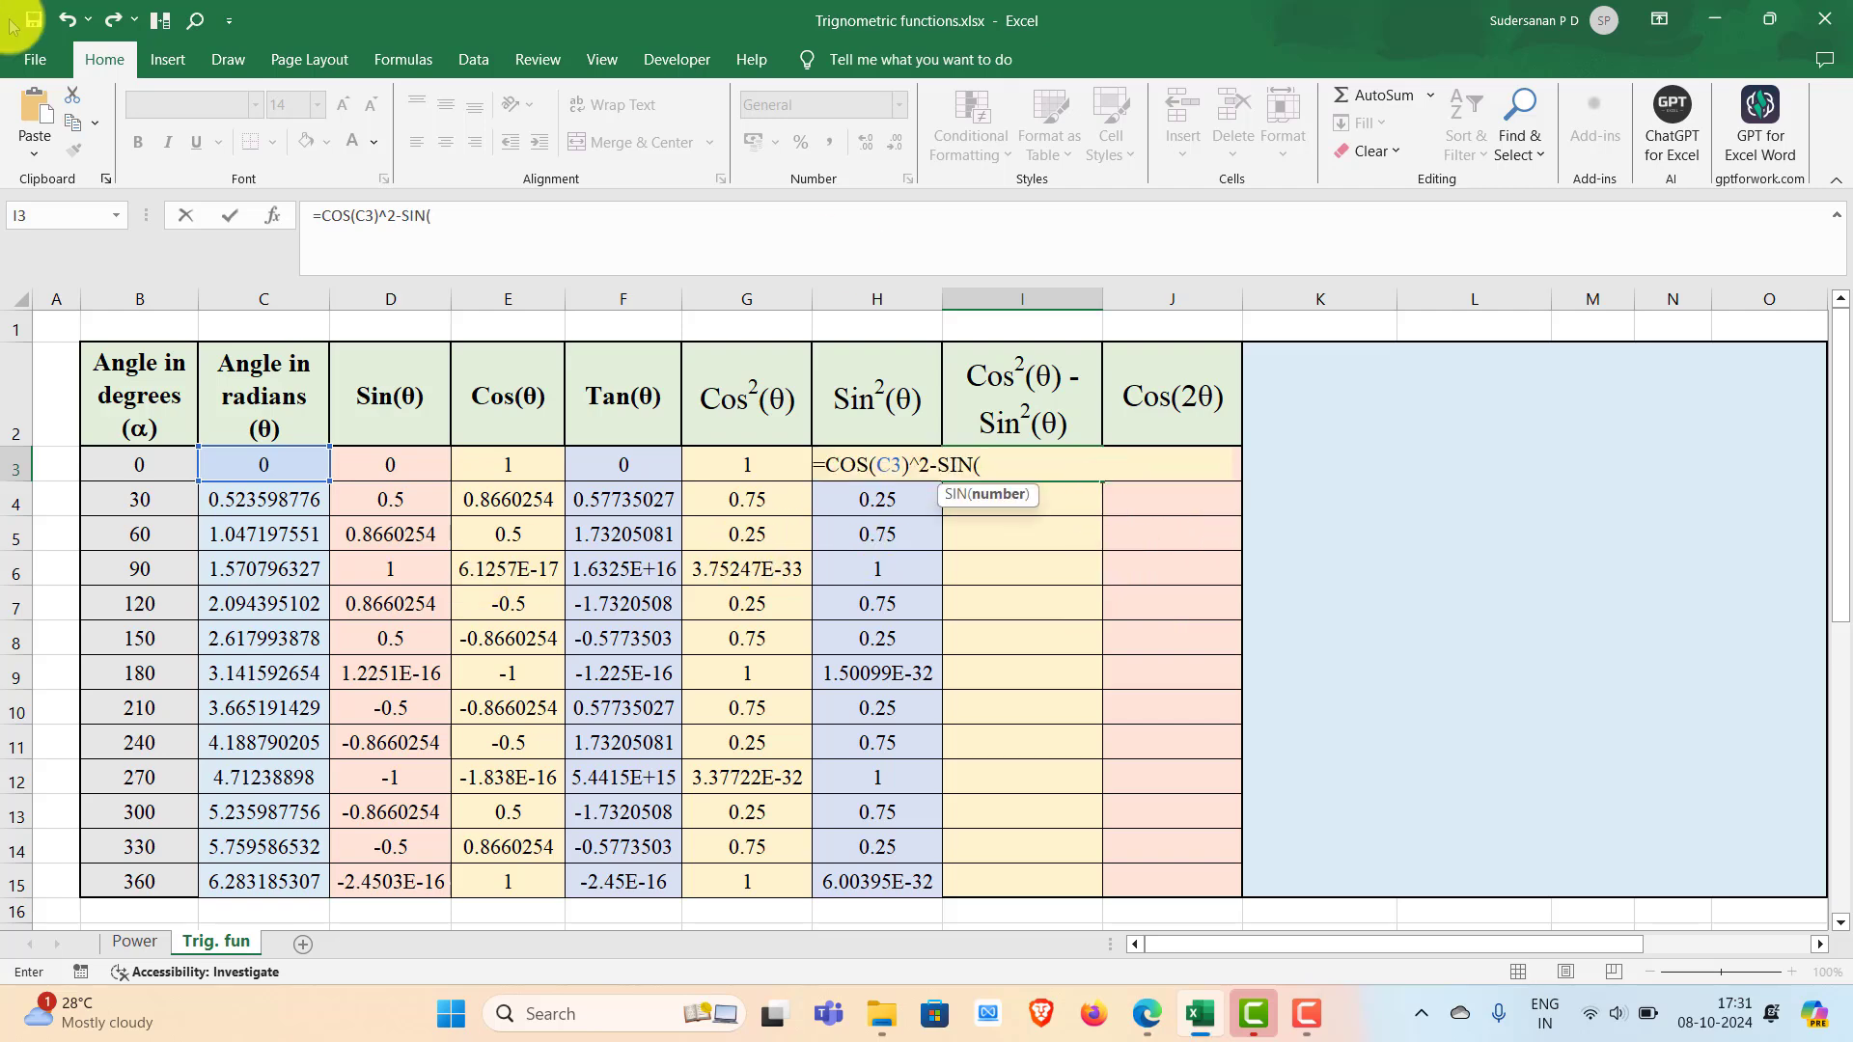
click(269, 459)
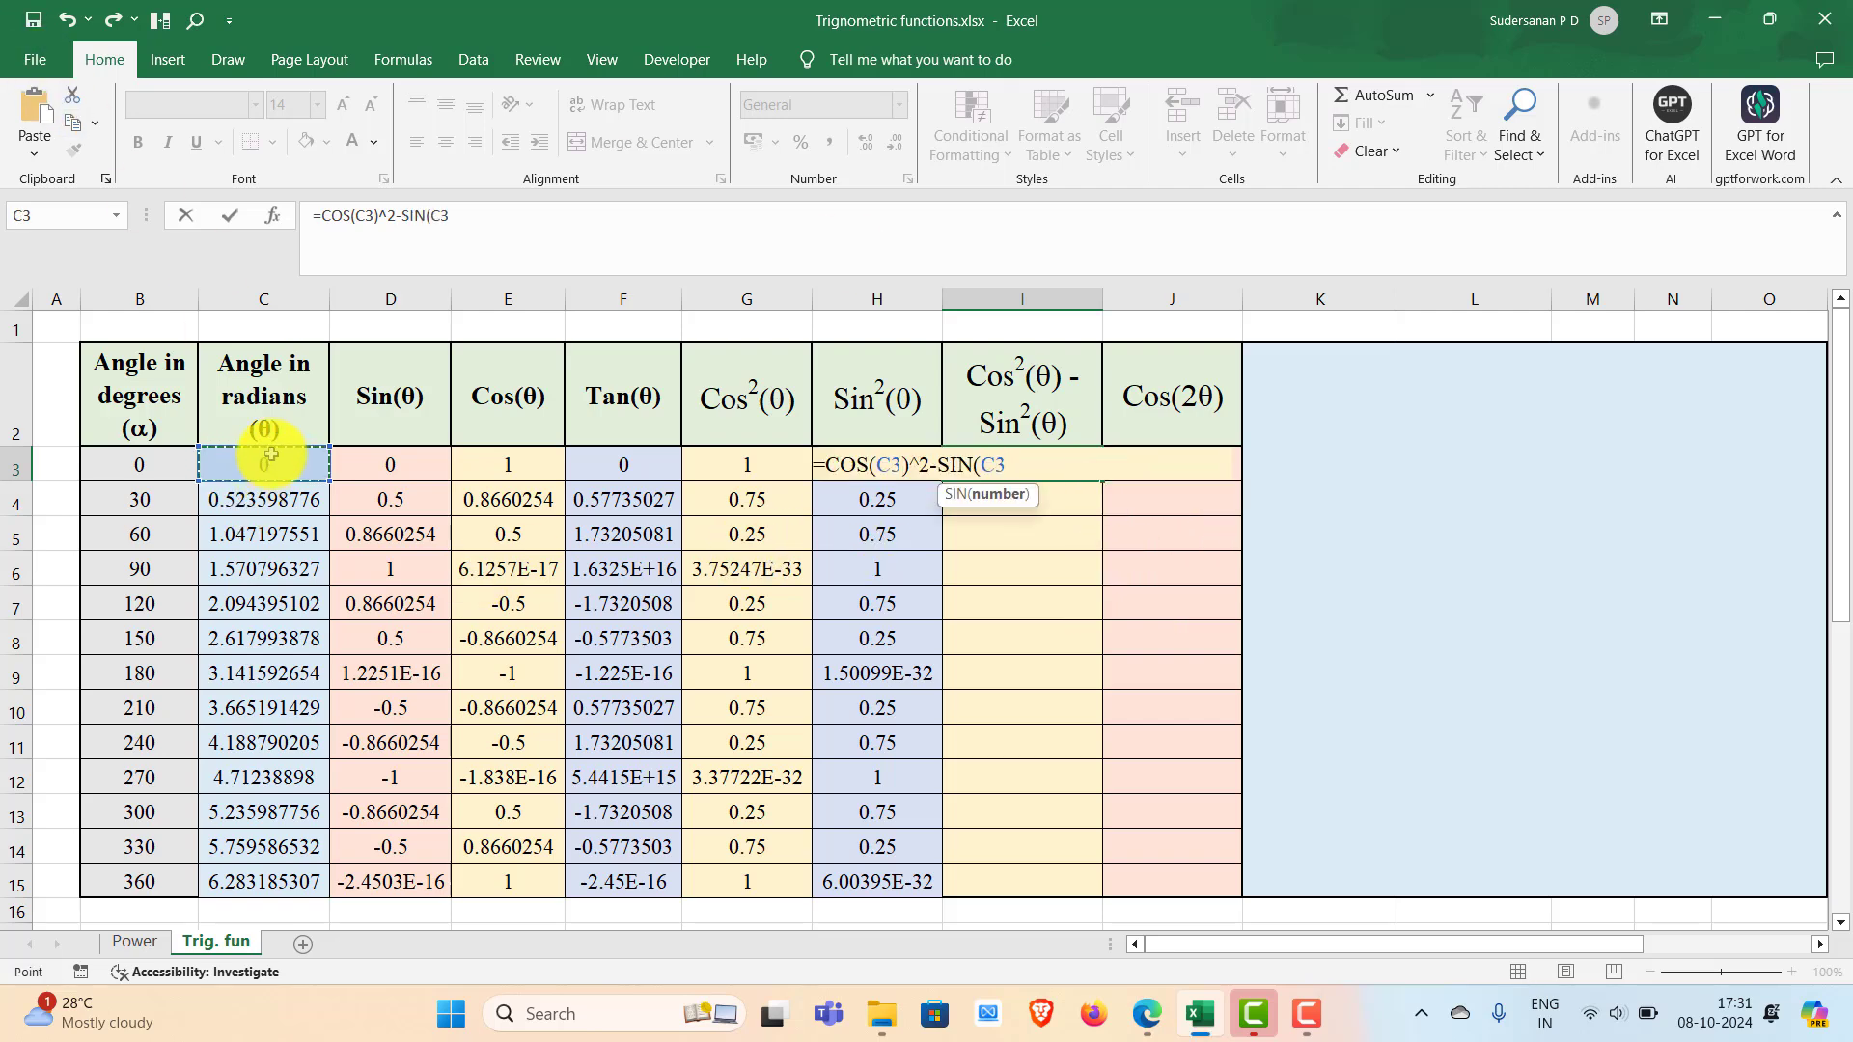
text()^2)
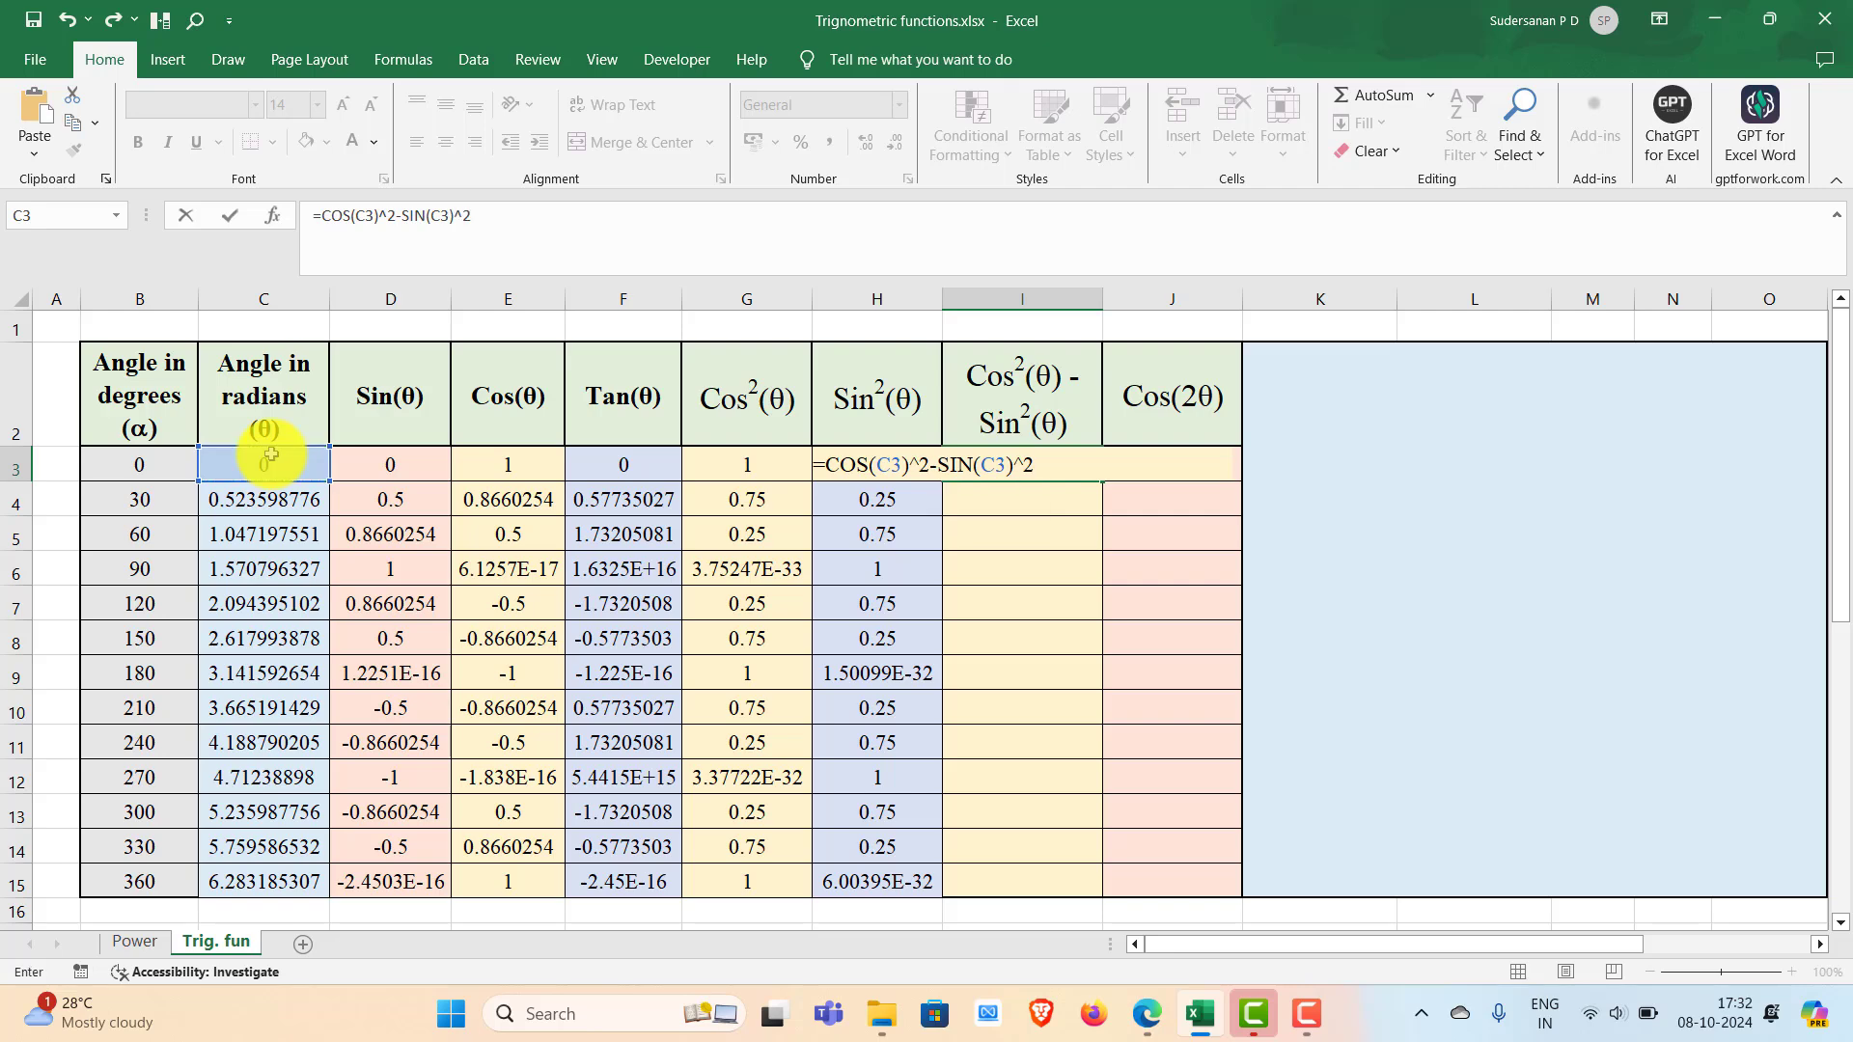
key(Return)
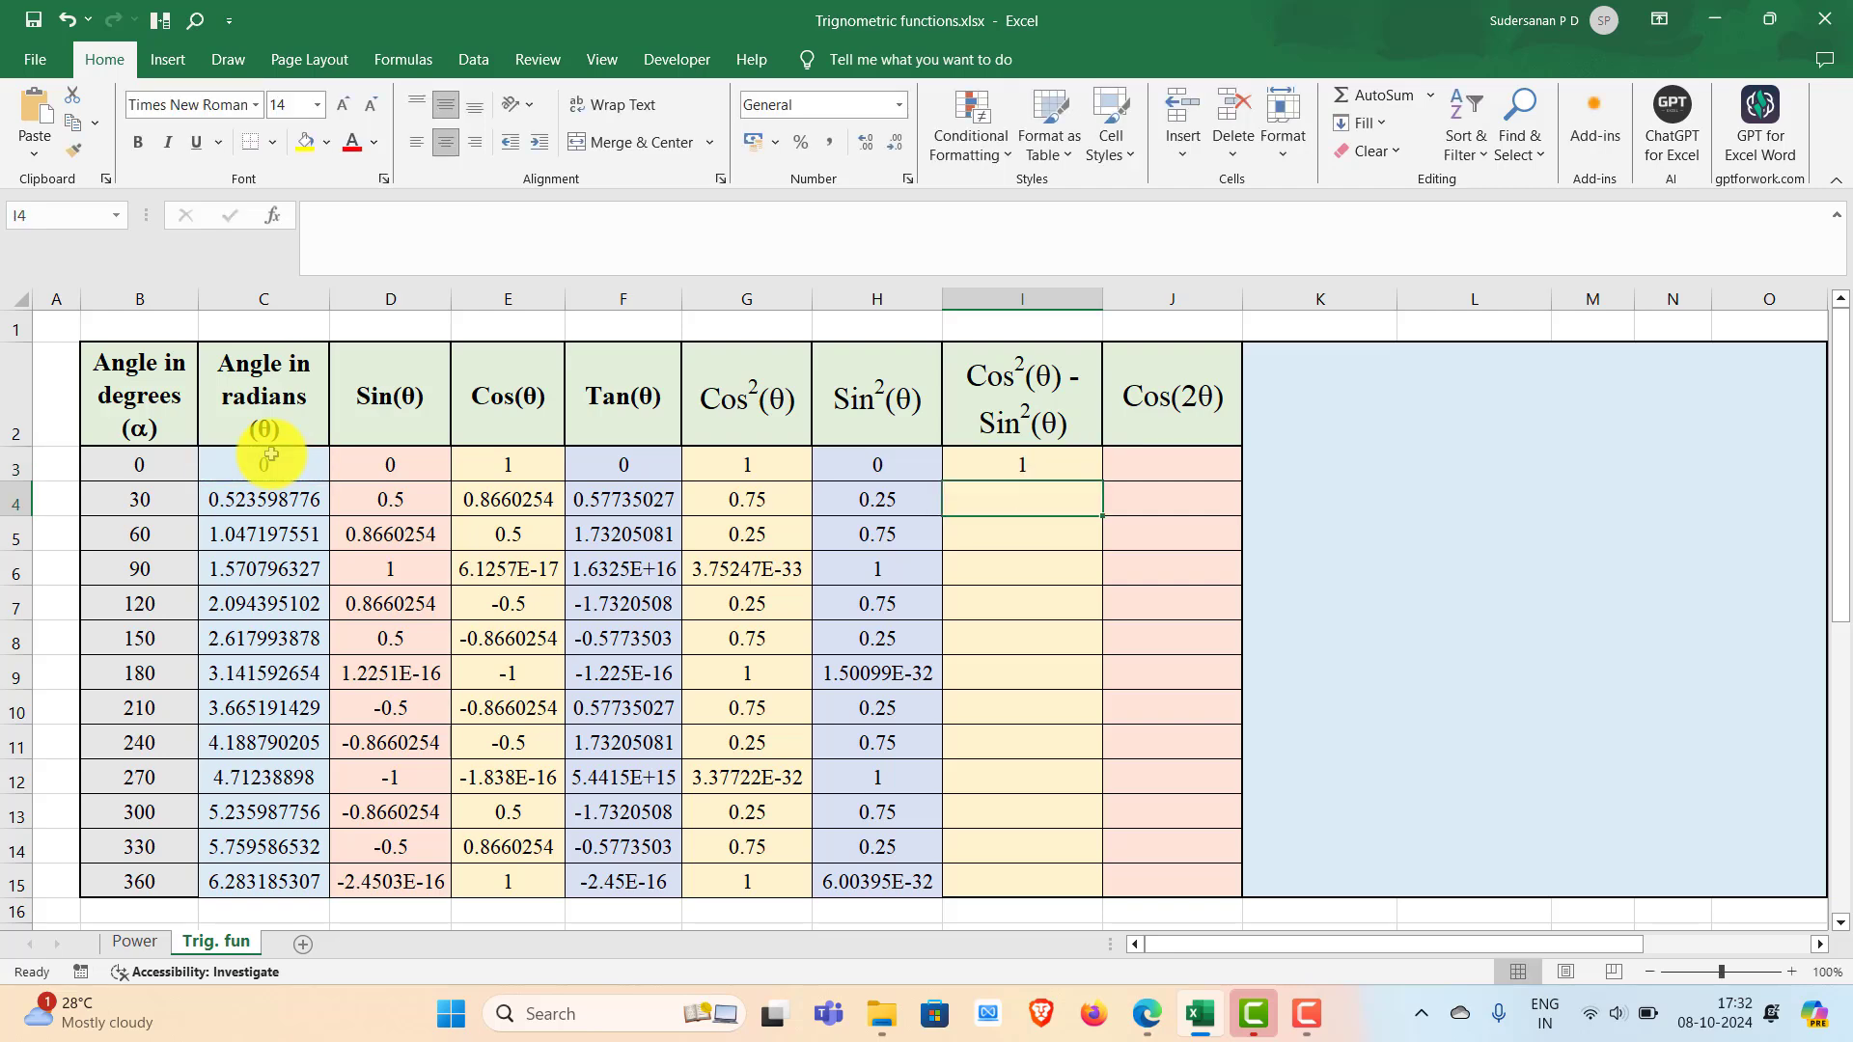
click(1022, 467)
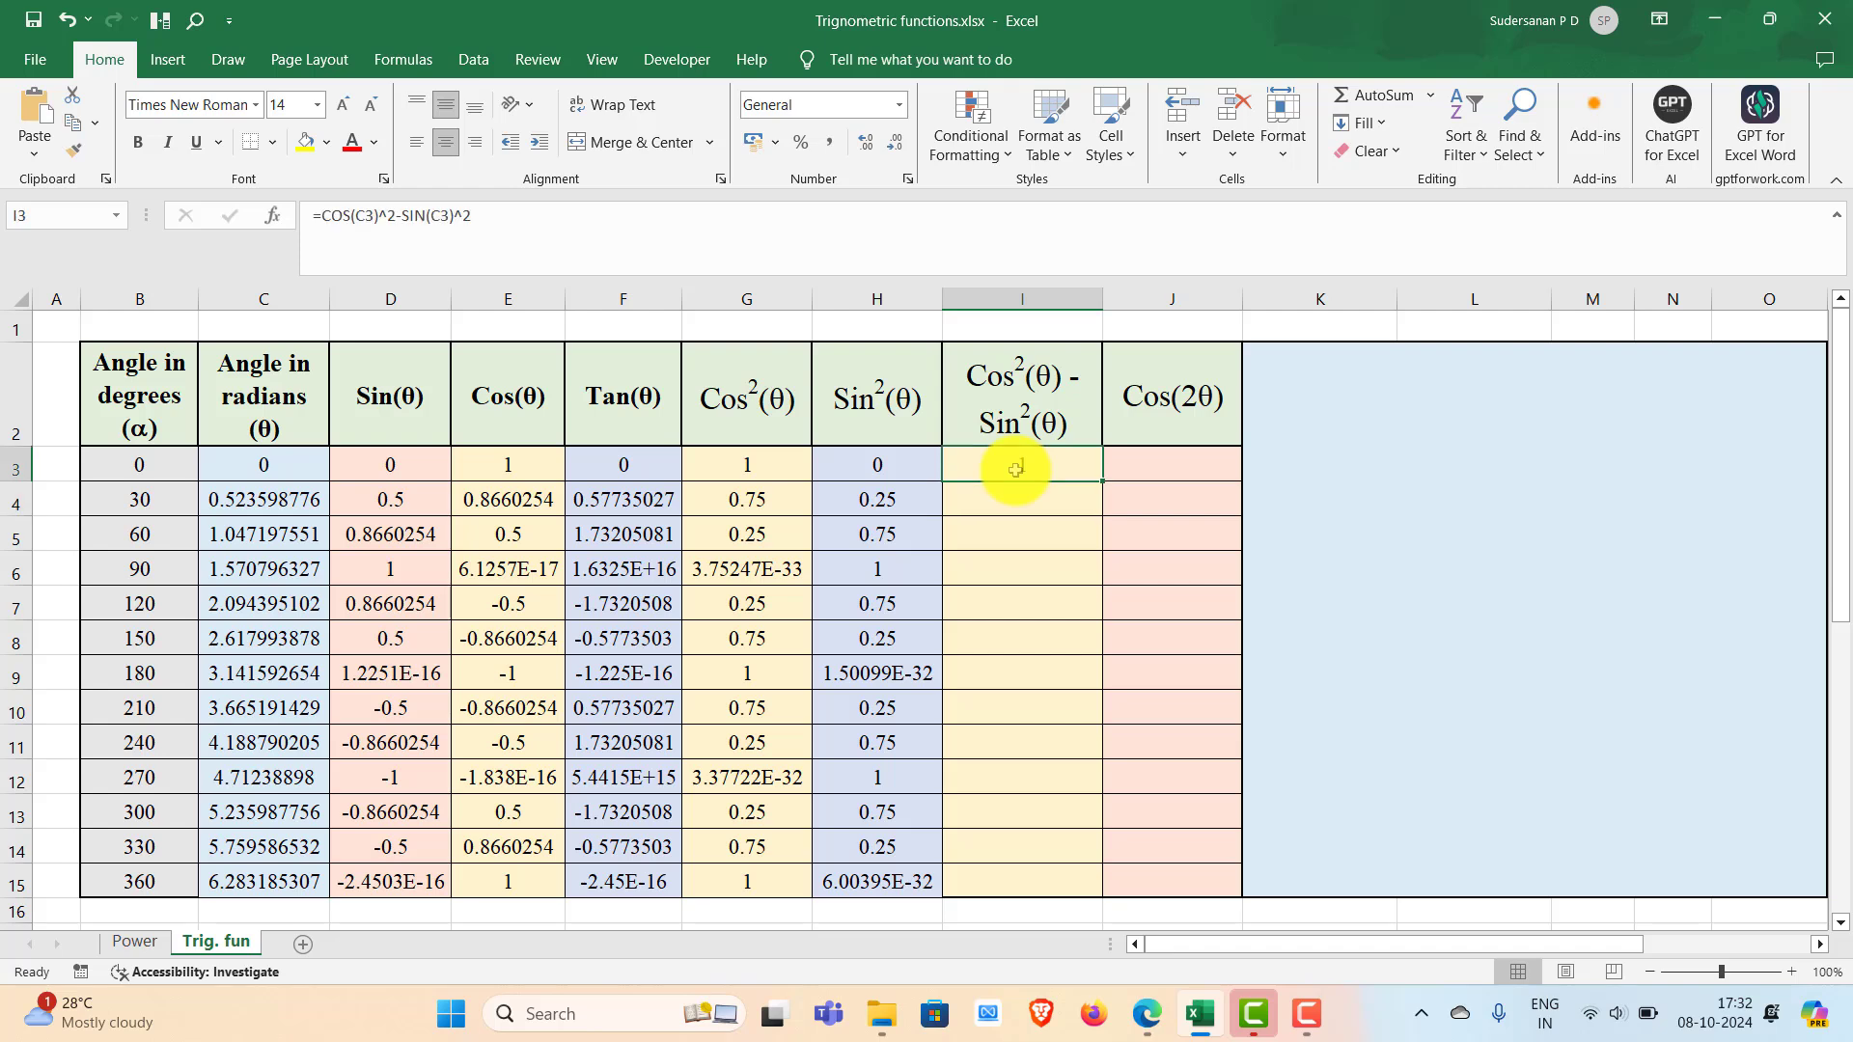
double_click(1104, 480)
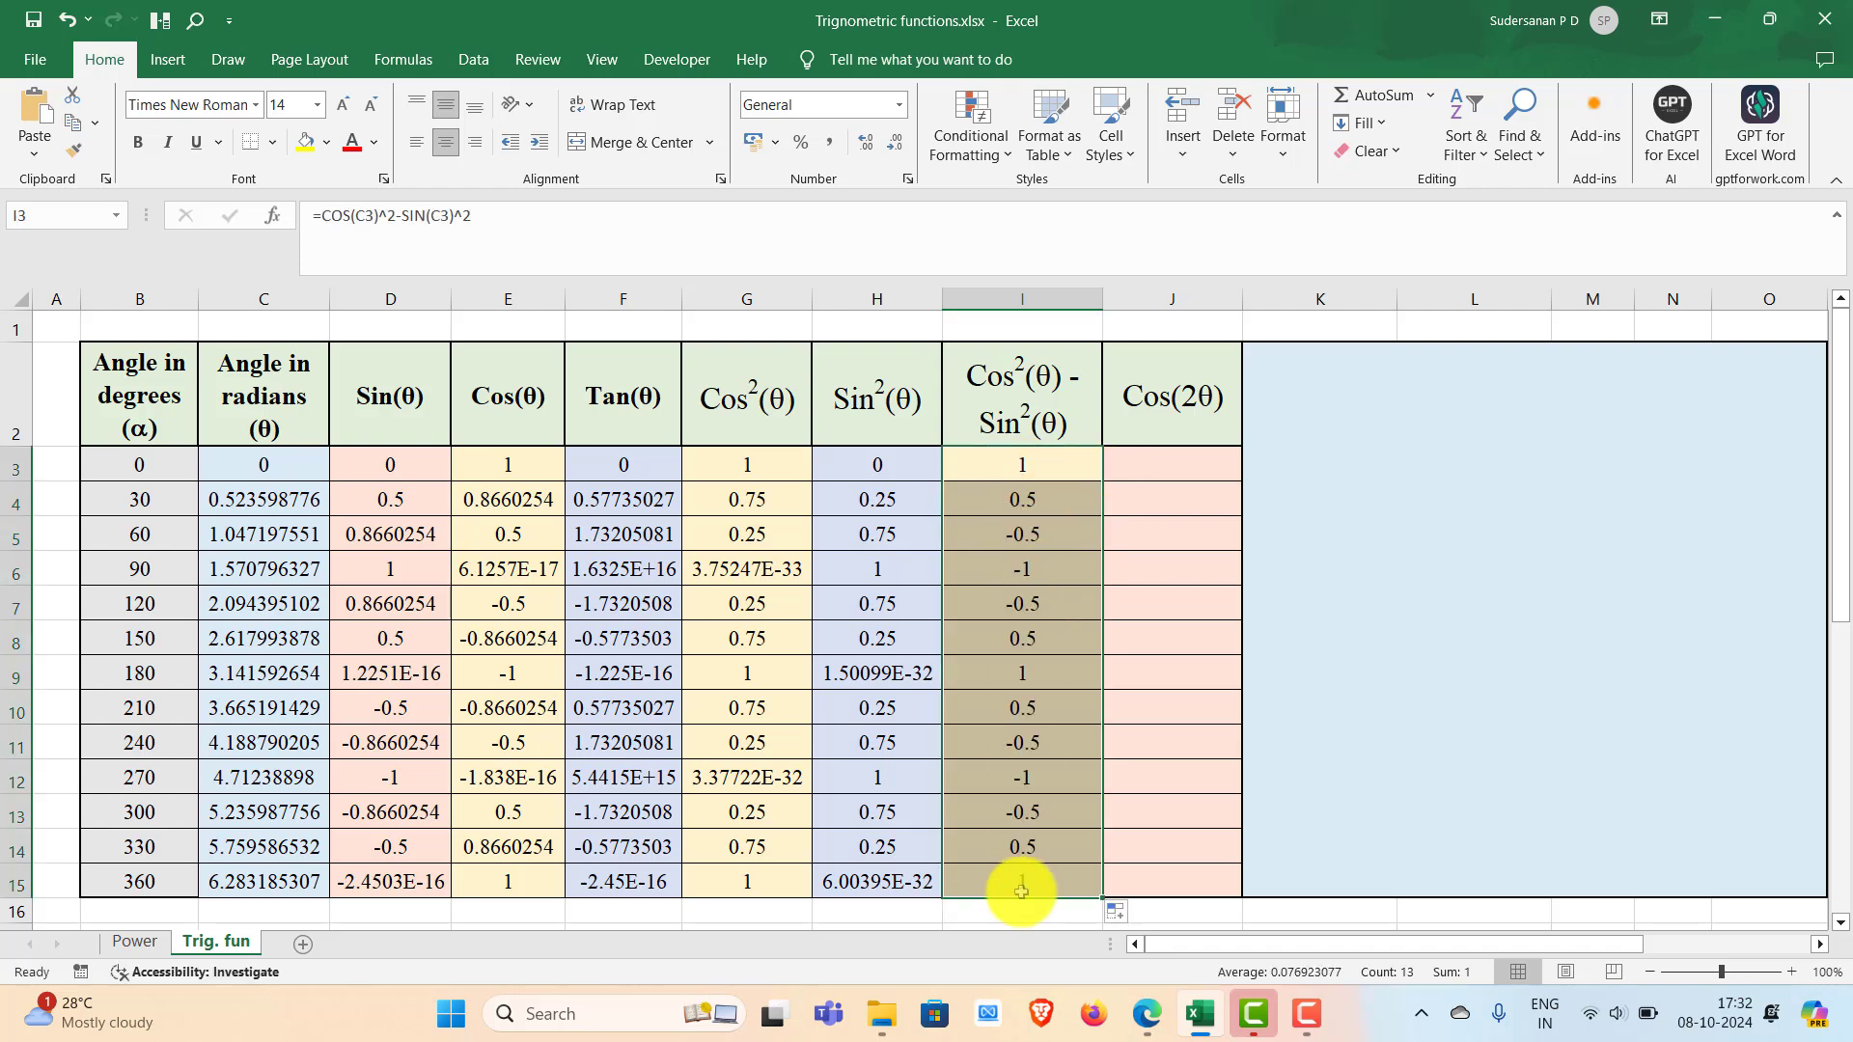
Enter =COS(2*C3) in J3 and fill it down to J15
click(1170, 464)
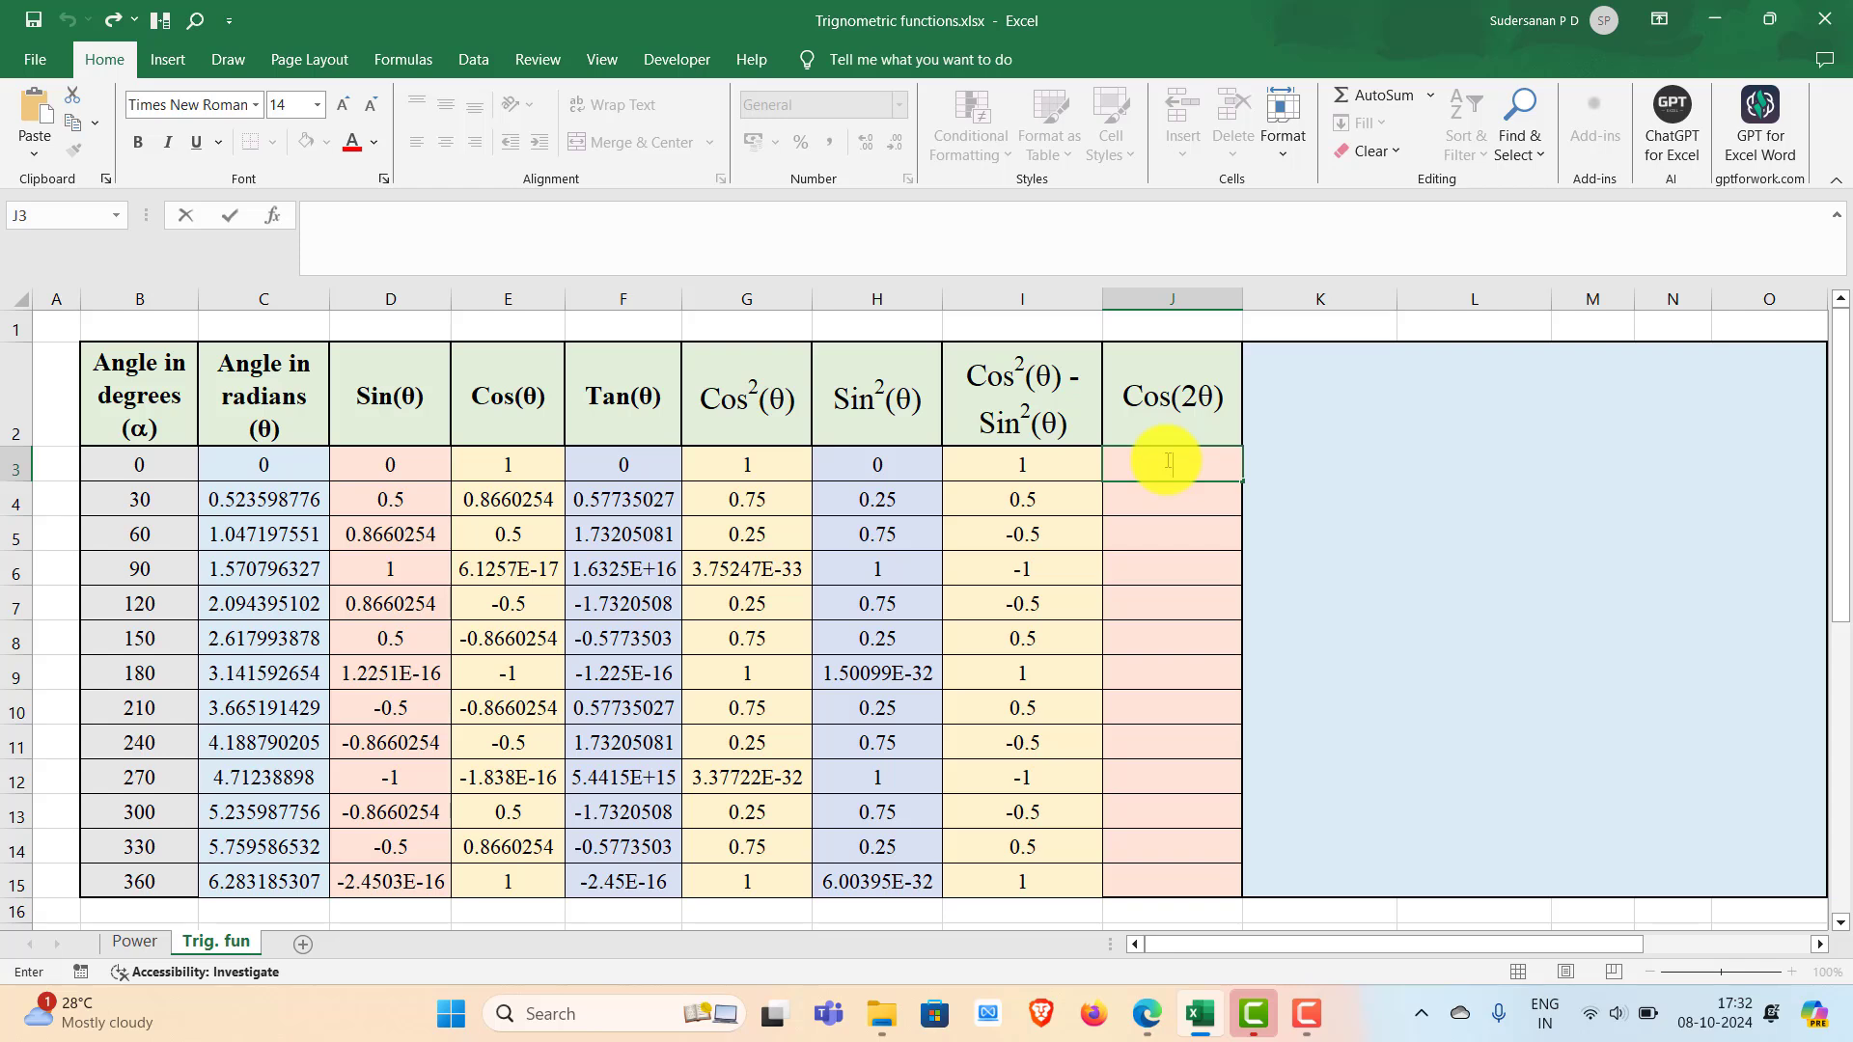
text(=cos)
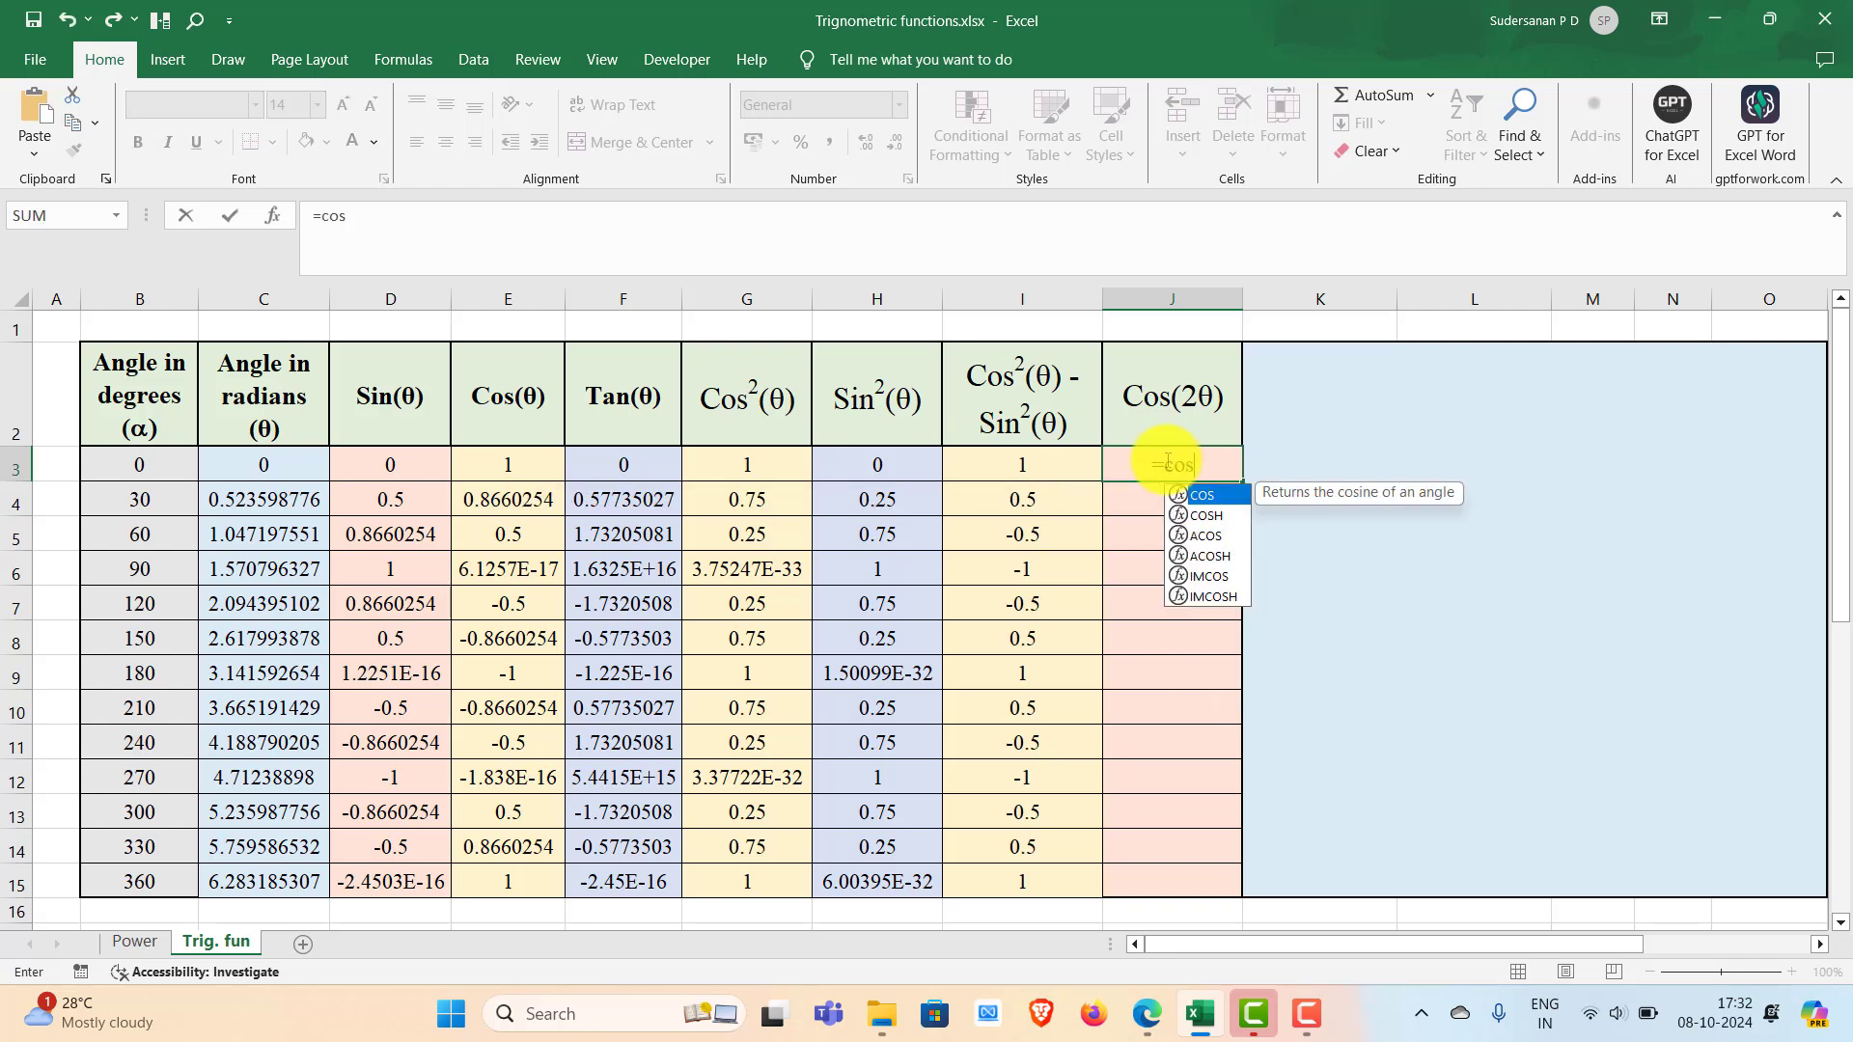
double_click(1194, 496)
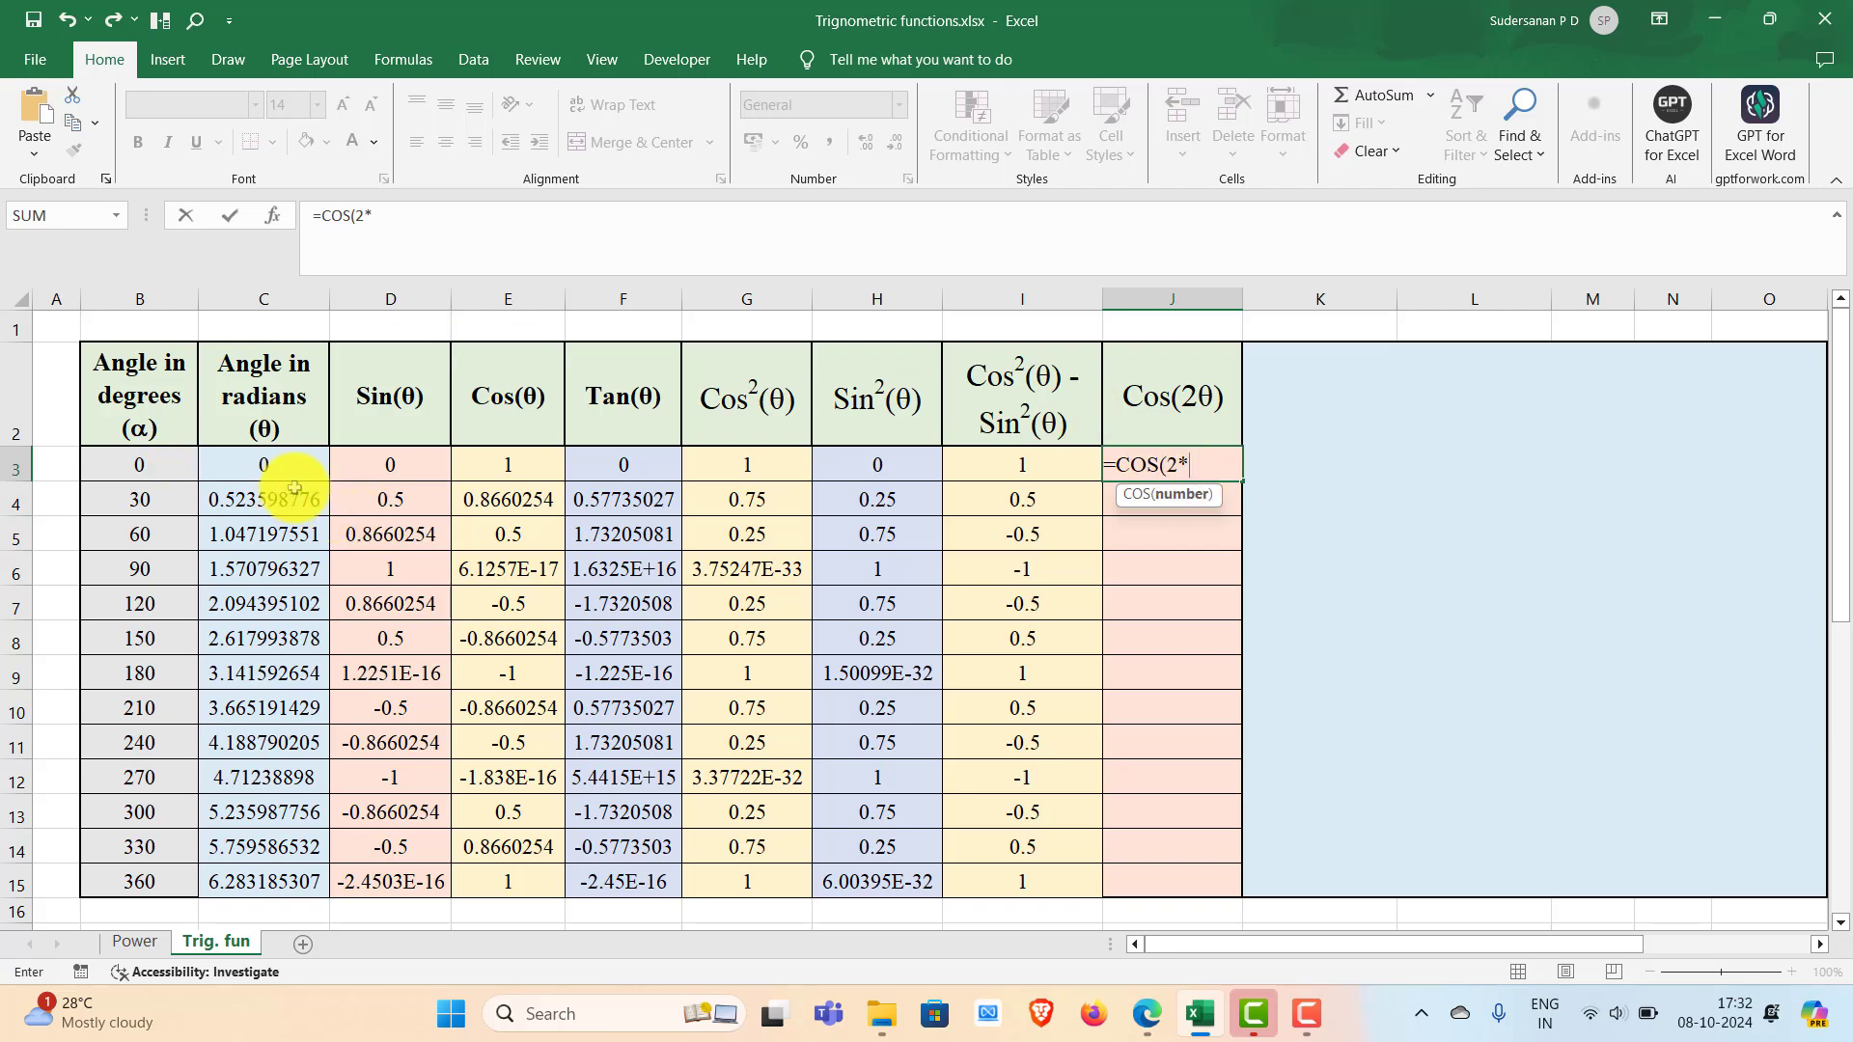
click(270, 469)
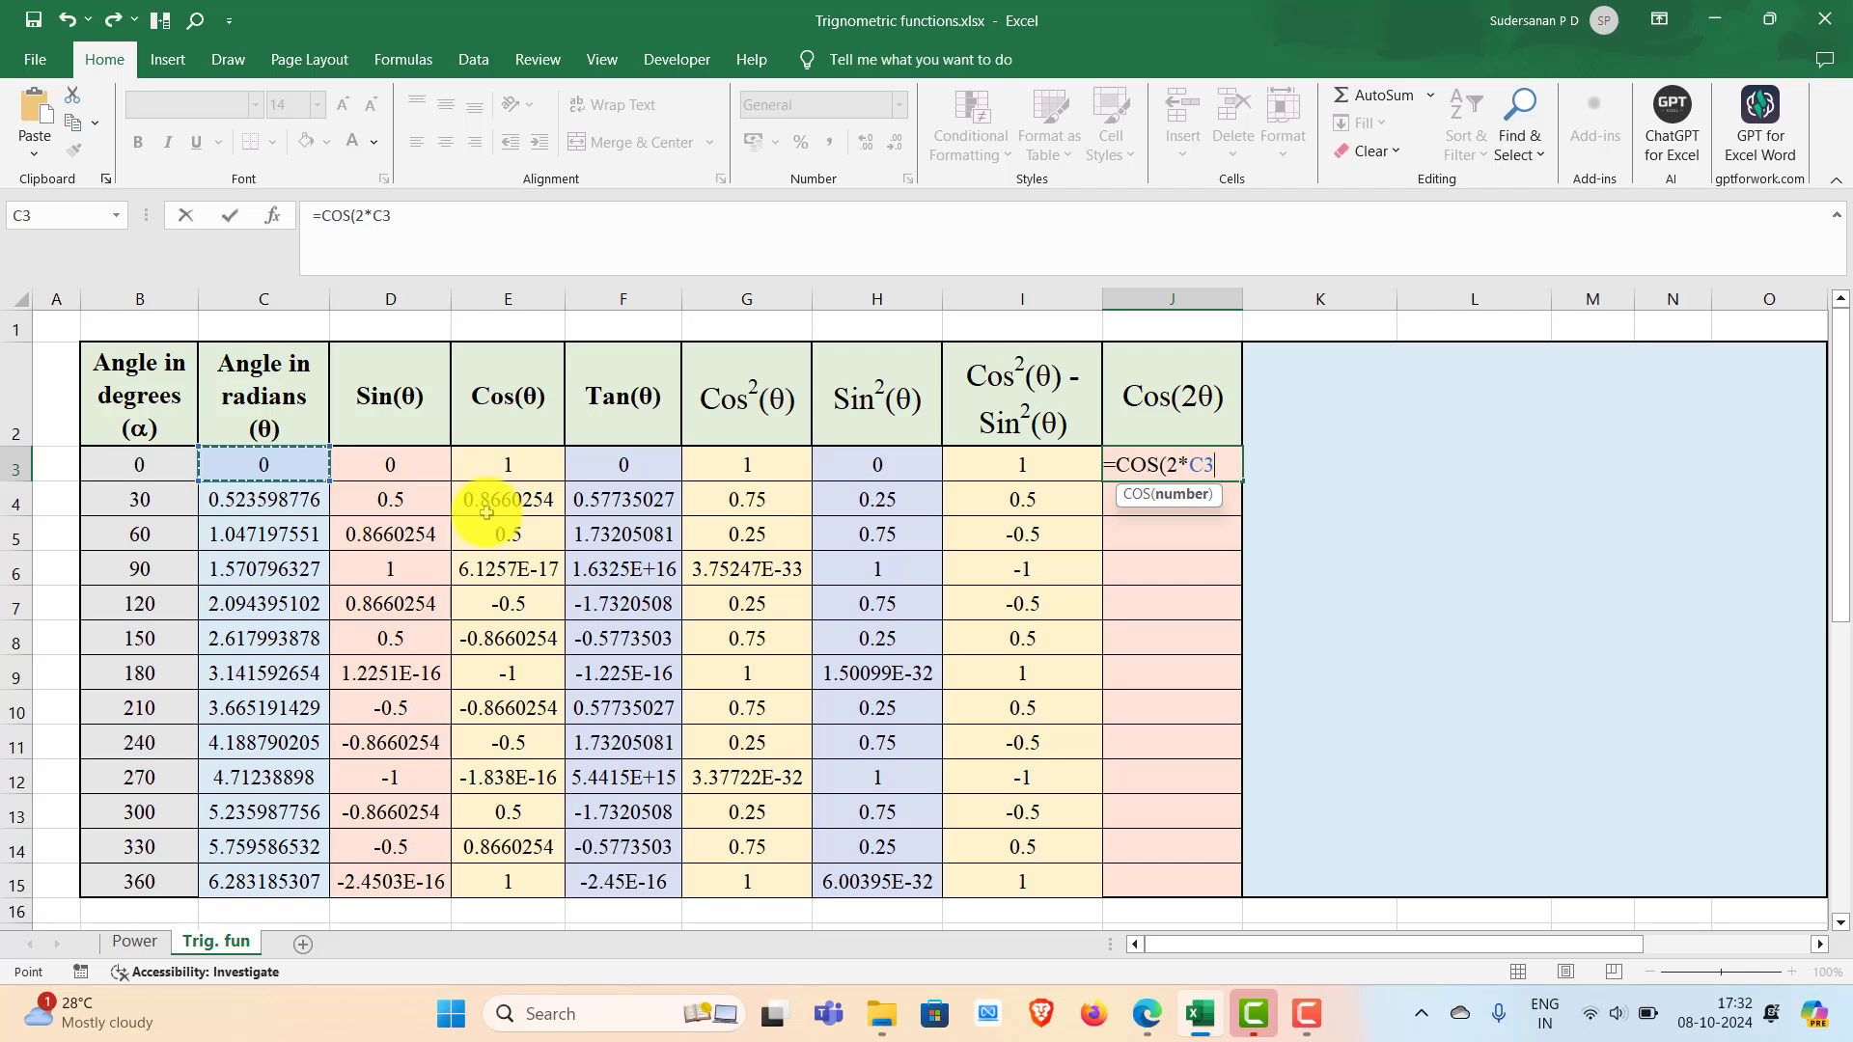
text())
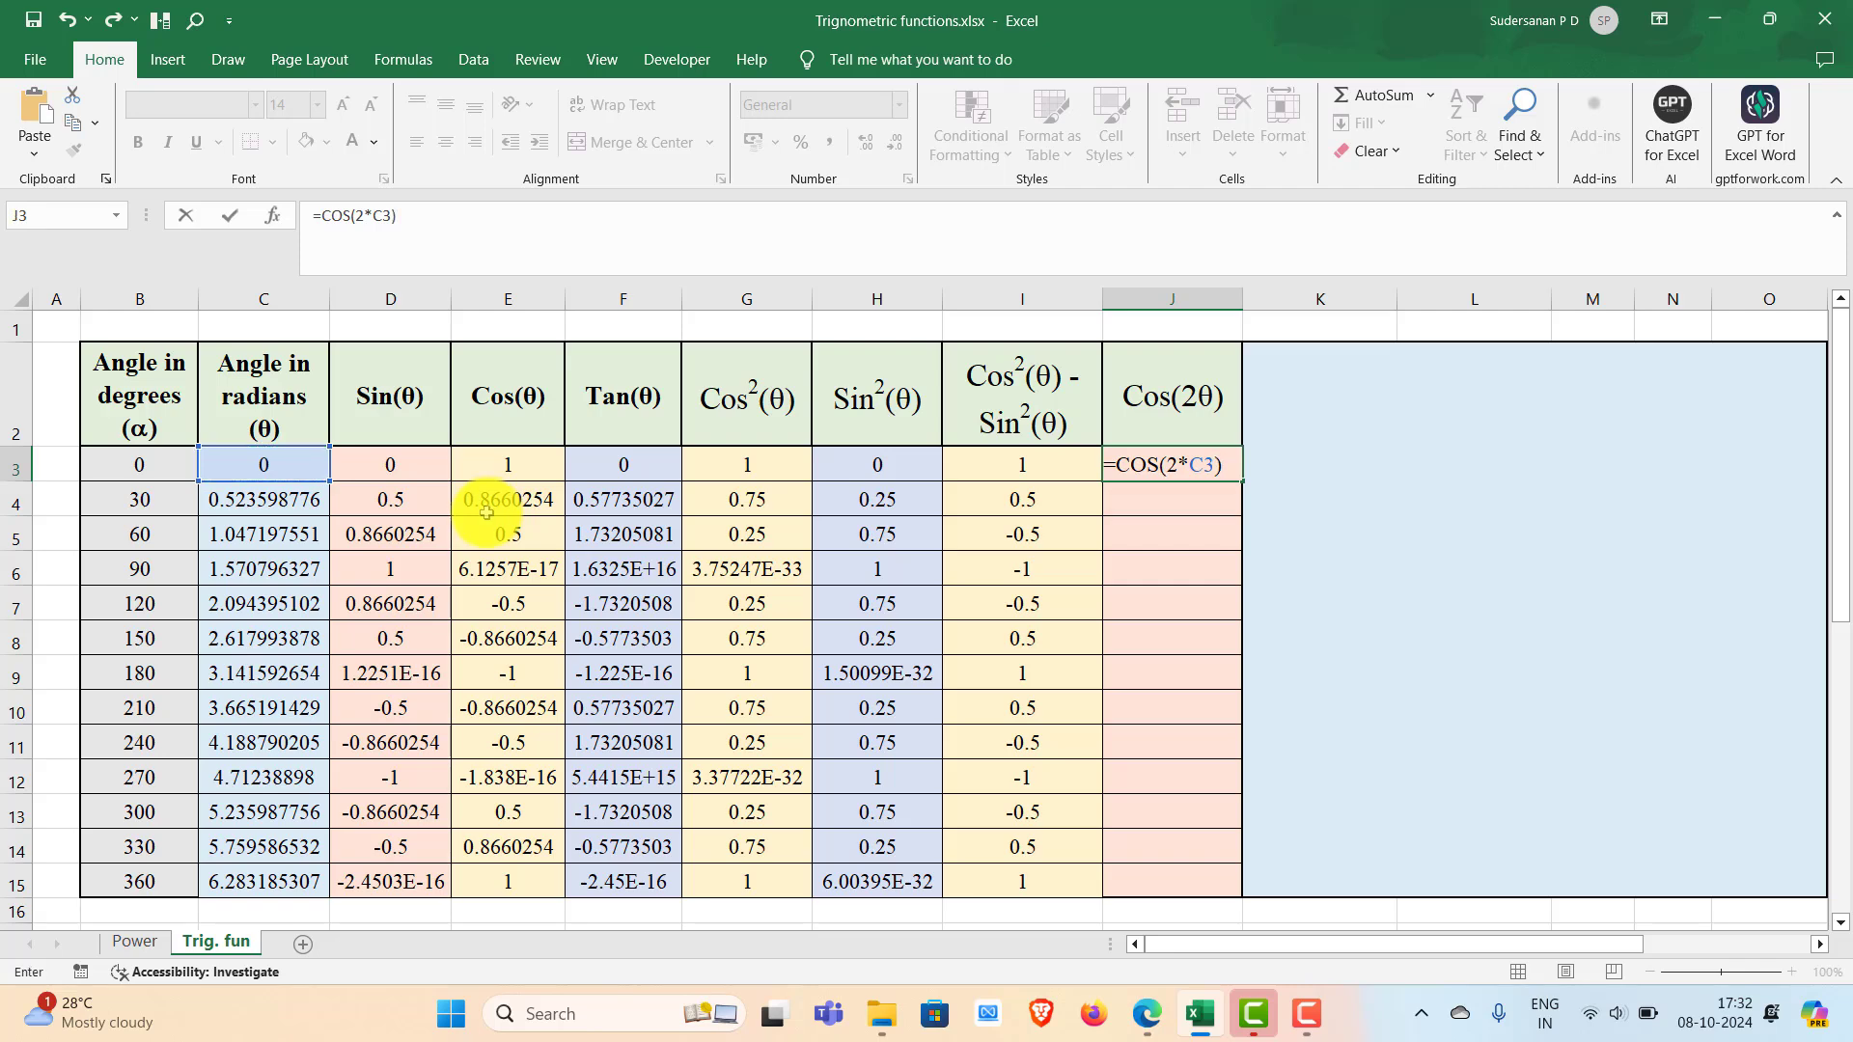
key(Return)
click(1155, 462)
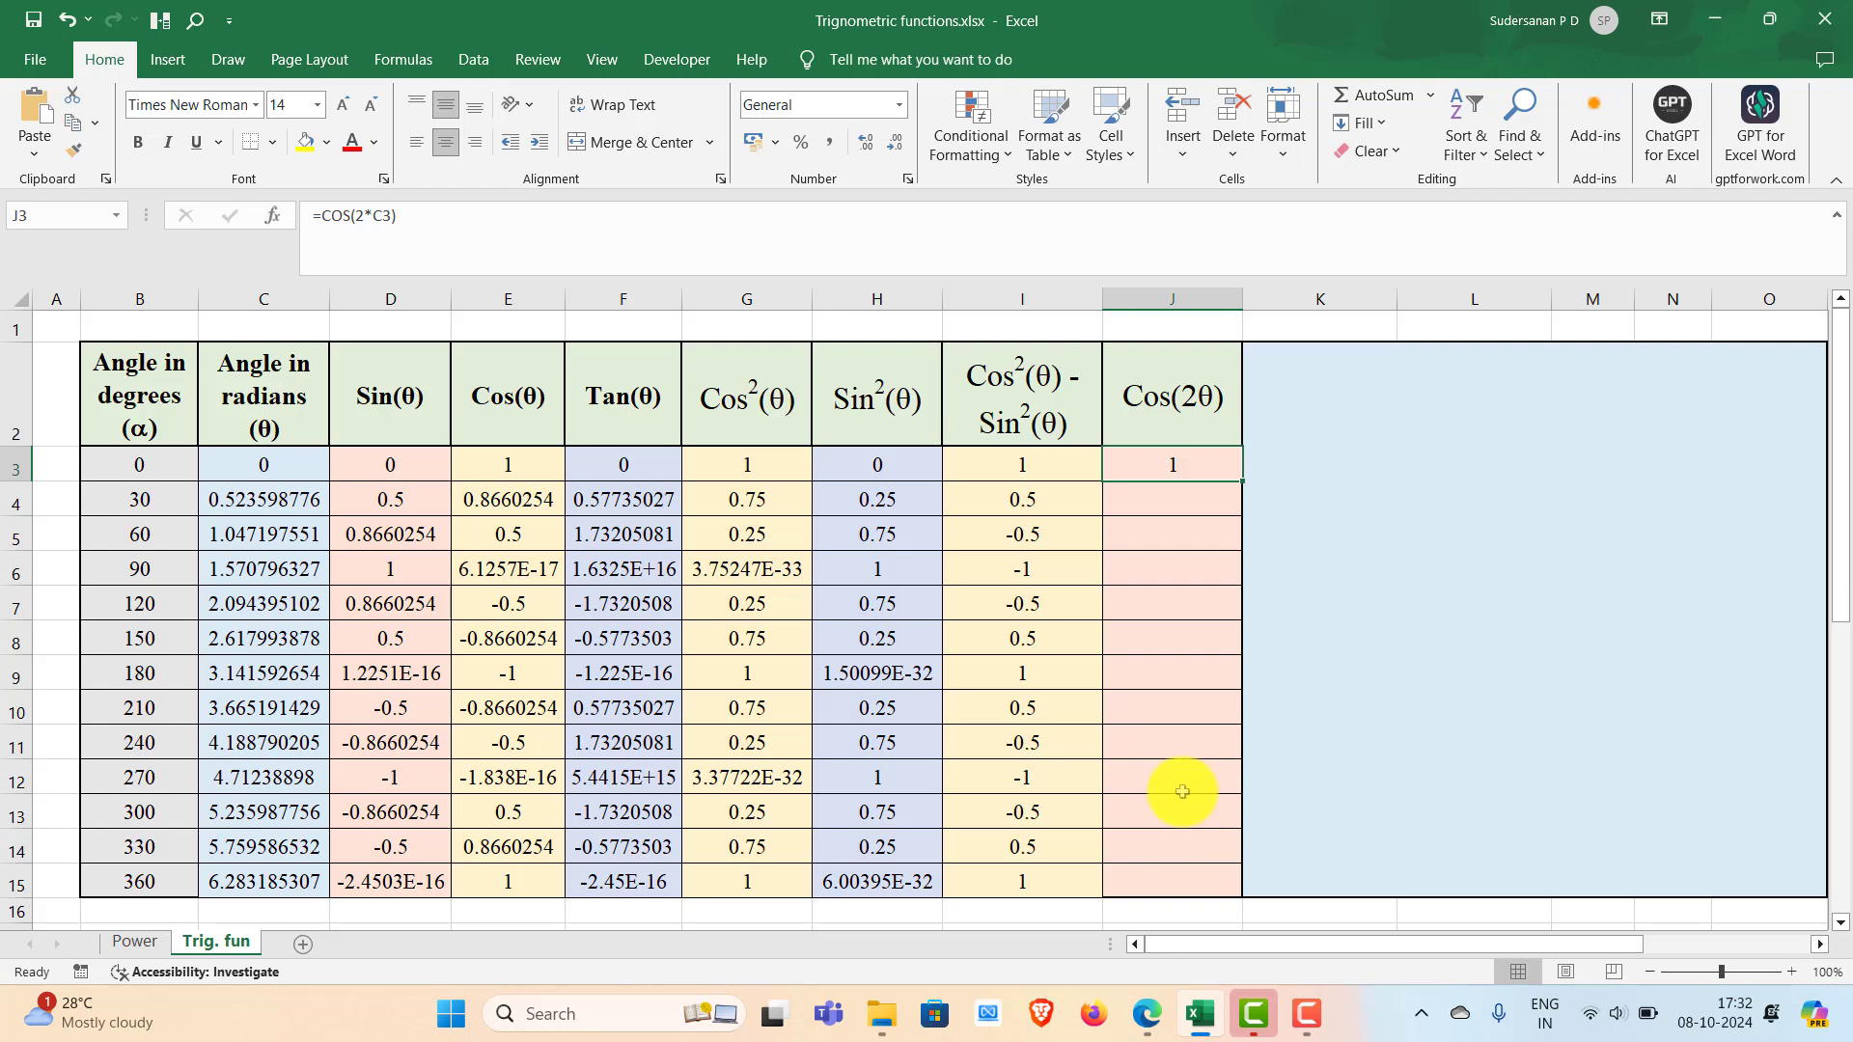
double_click(1240, 481)
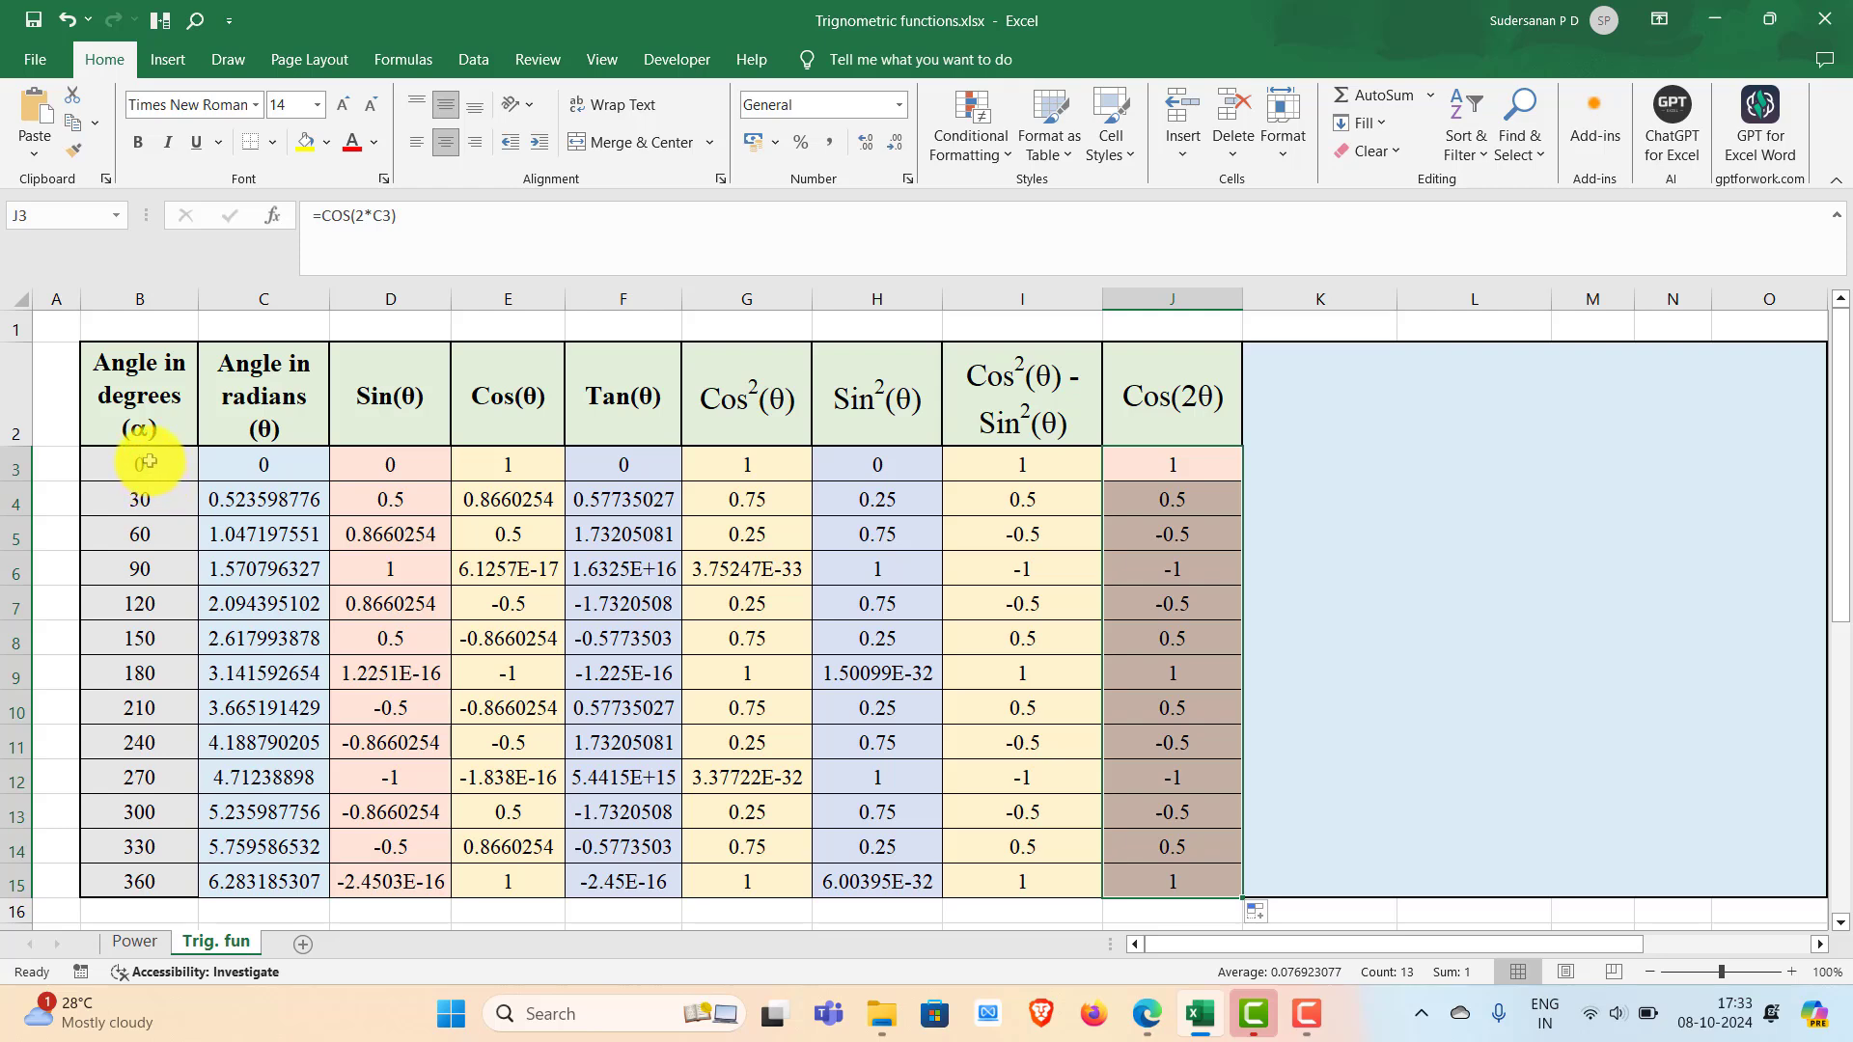
Insert a Scatter with Smooth Lines and Markers chart of degrees B3:B15 against Sin(θ) D3:D15
drag(144, 463, 145, 883)
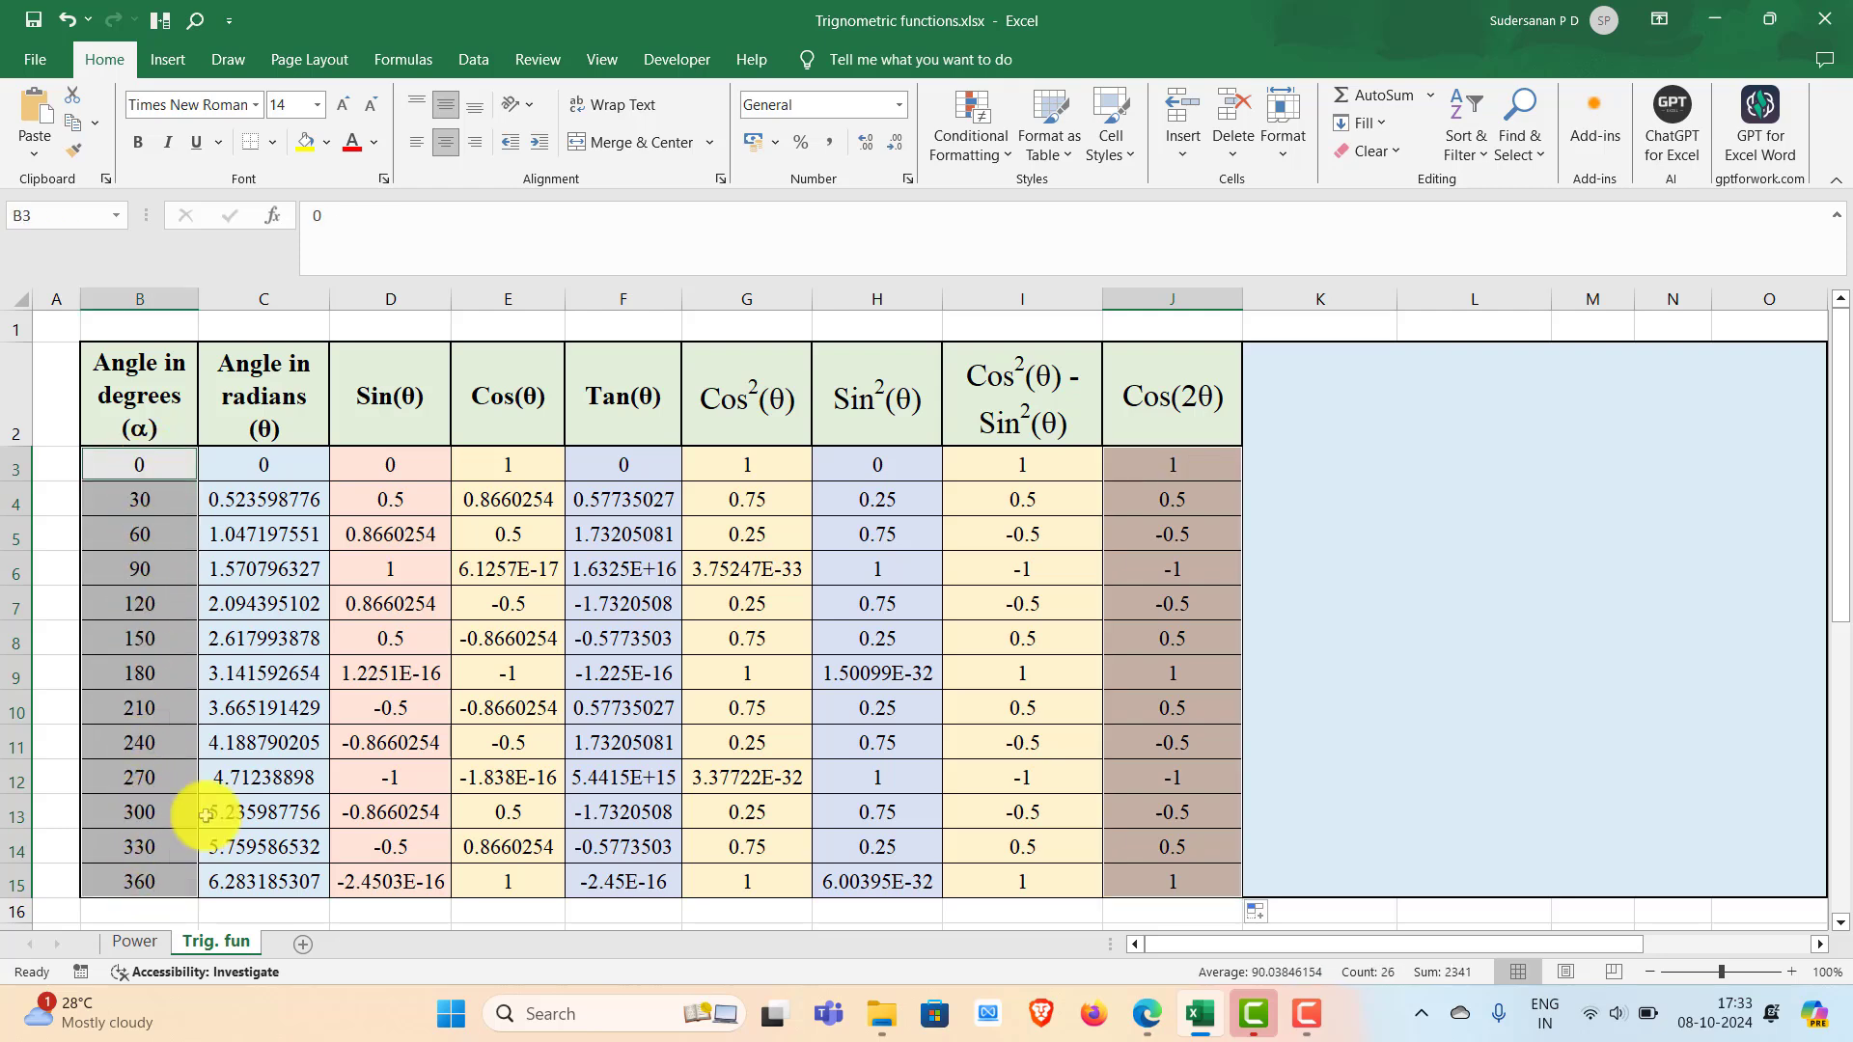
drag(362, 456, 374, 837)
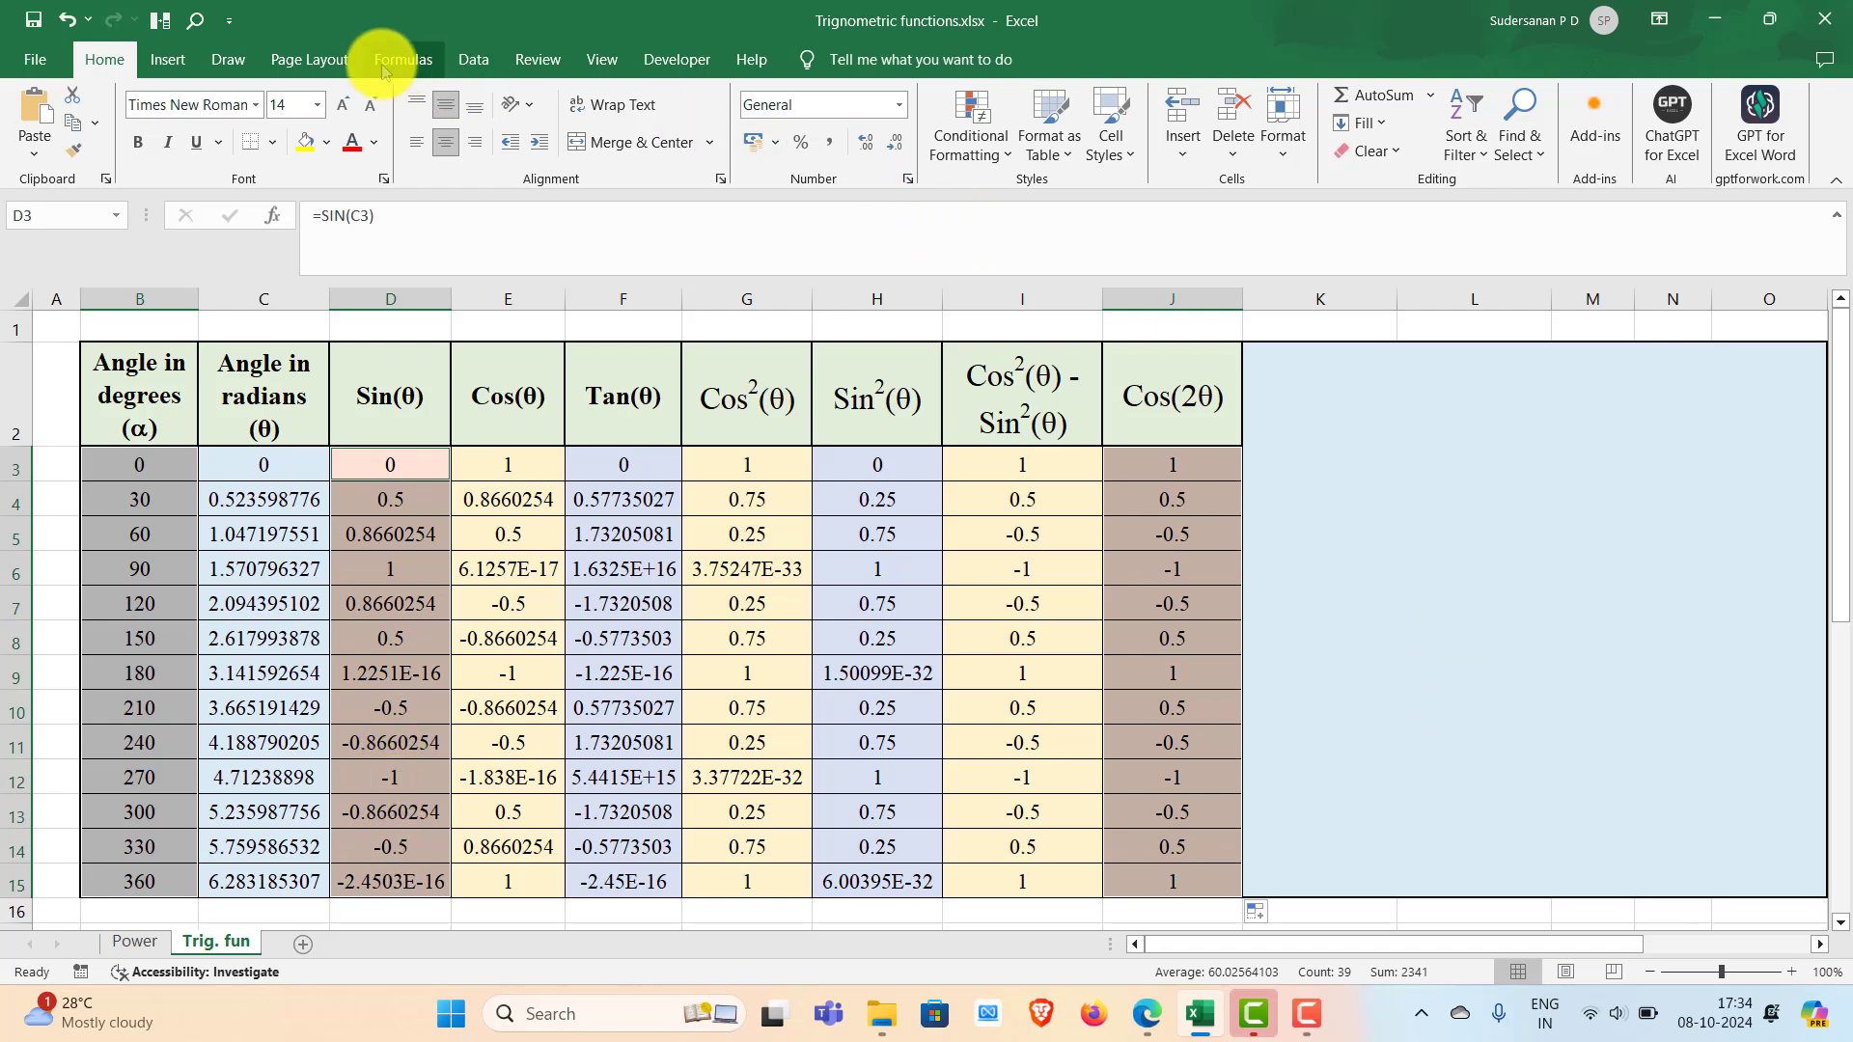
click(167, 59)
click(789, 154)
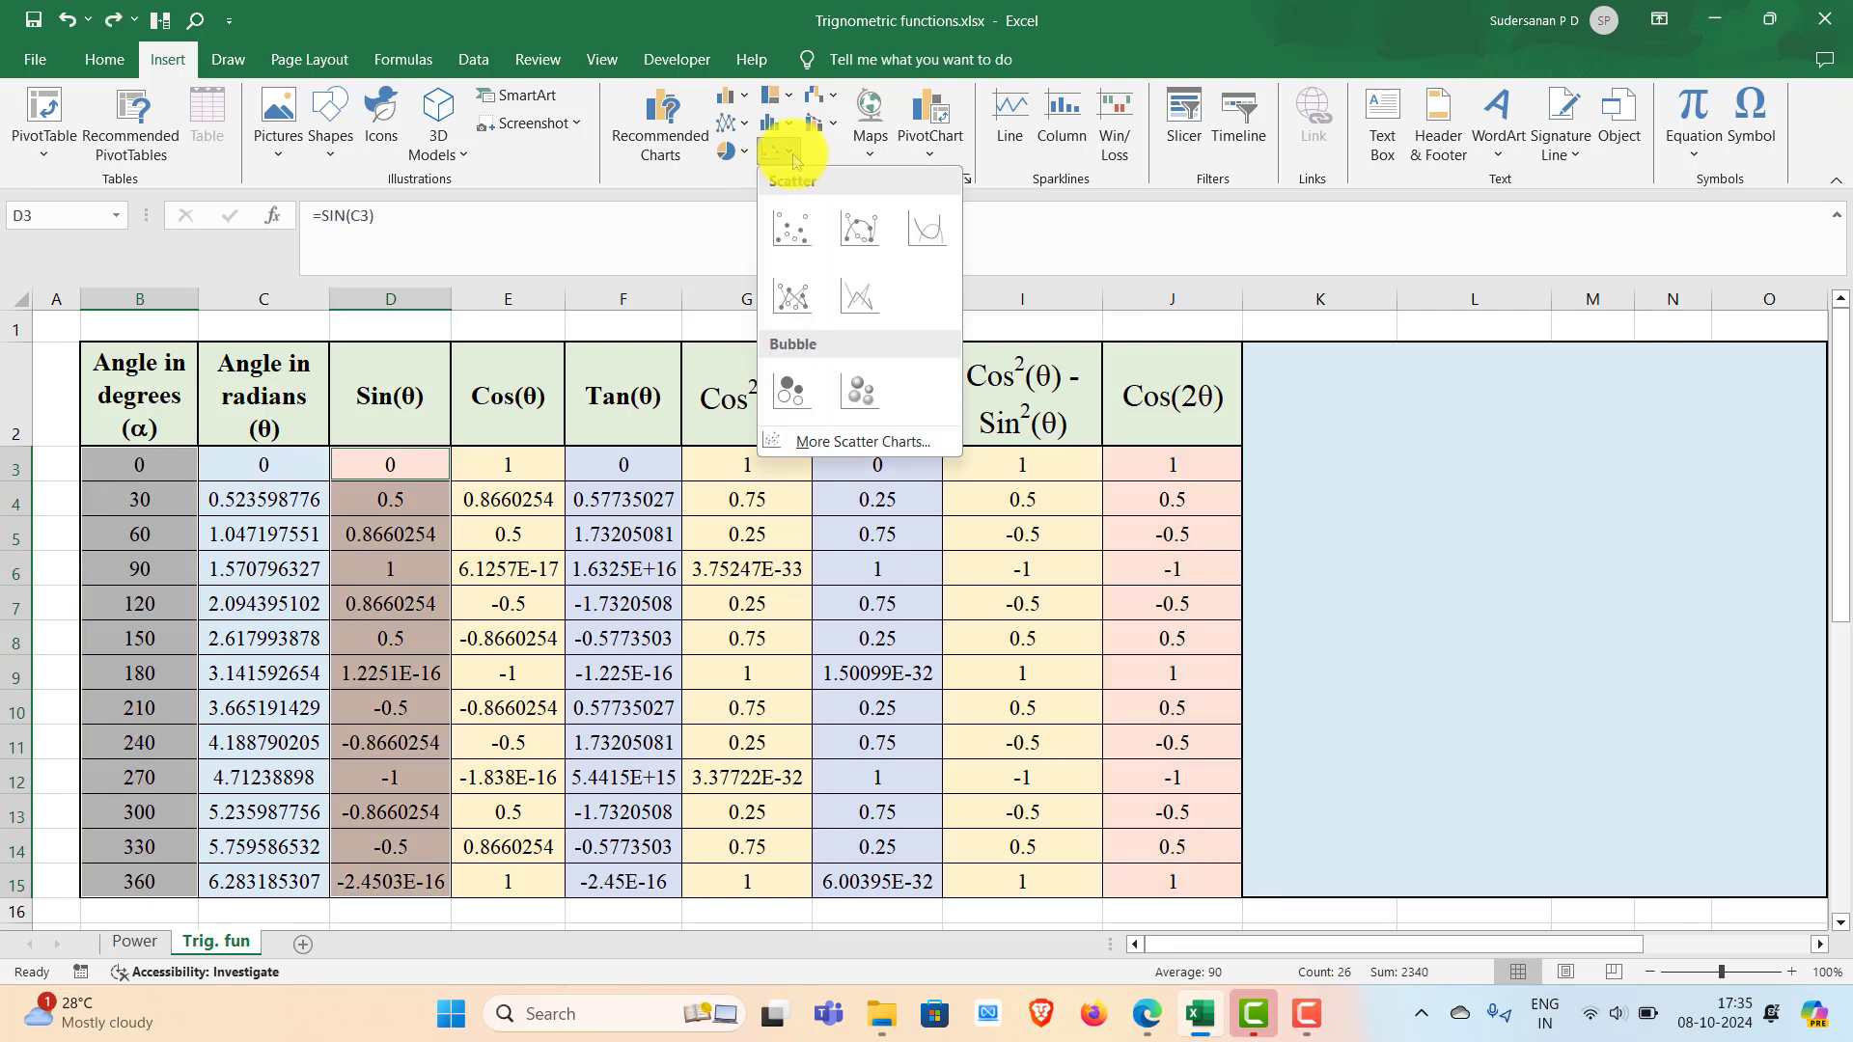
click(857, 236)
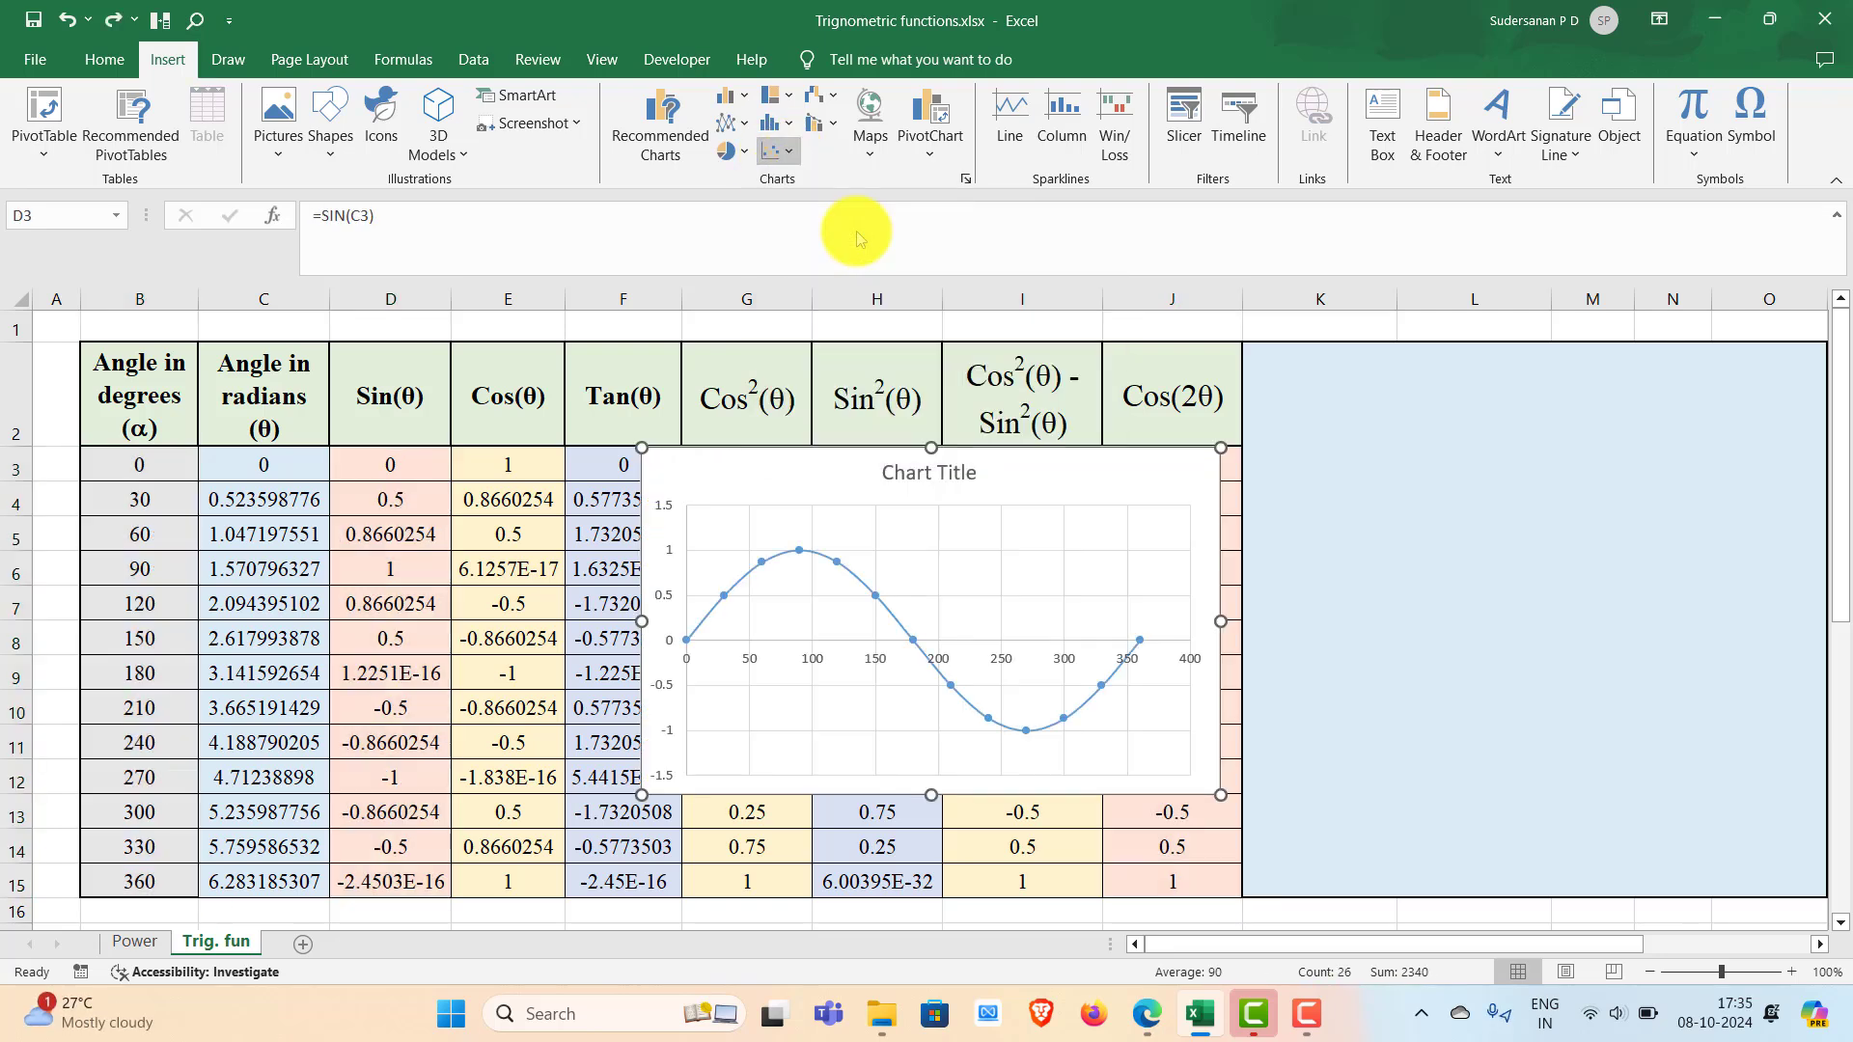
Move the sine chart beside the table over columns K–O
drag(883, 461, 1494, 455)
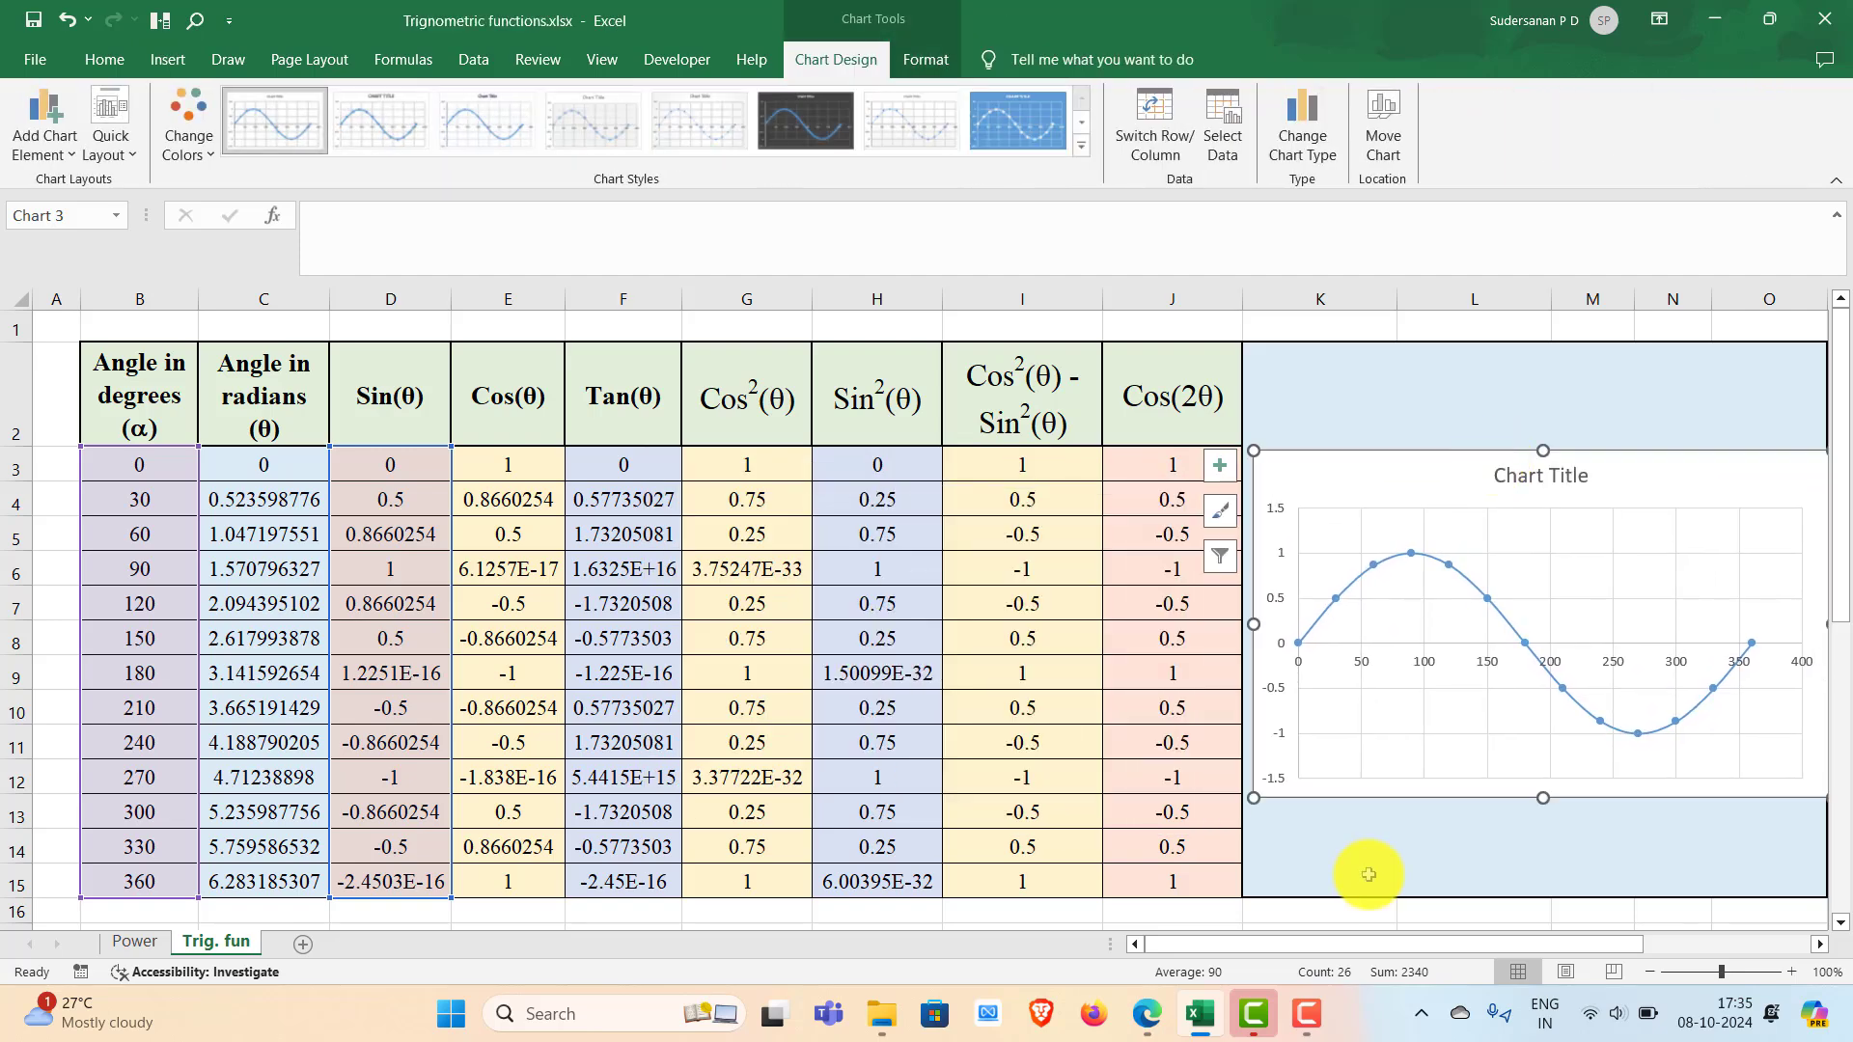
scroll(1425, 387, right, 2)
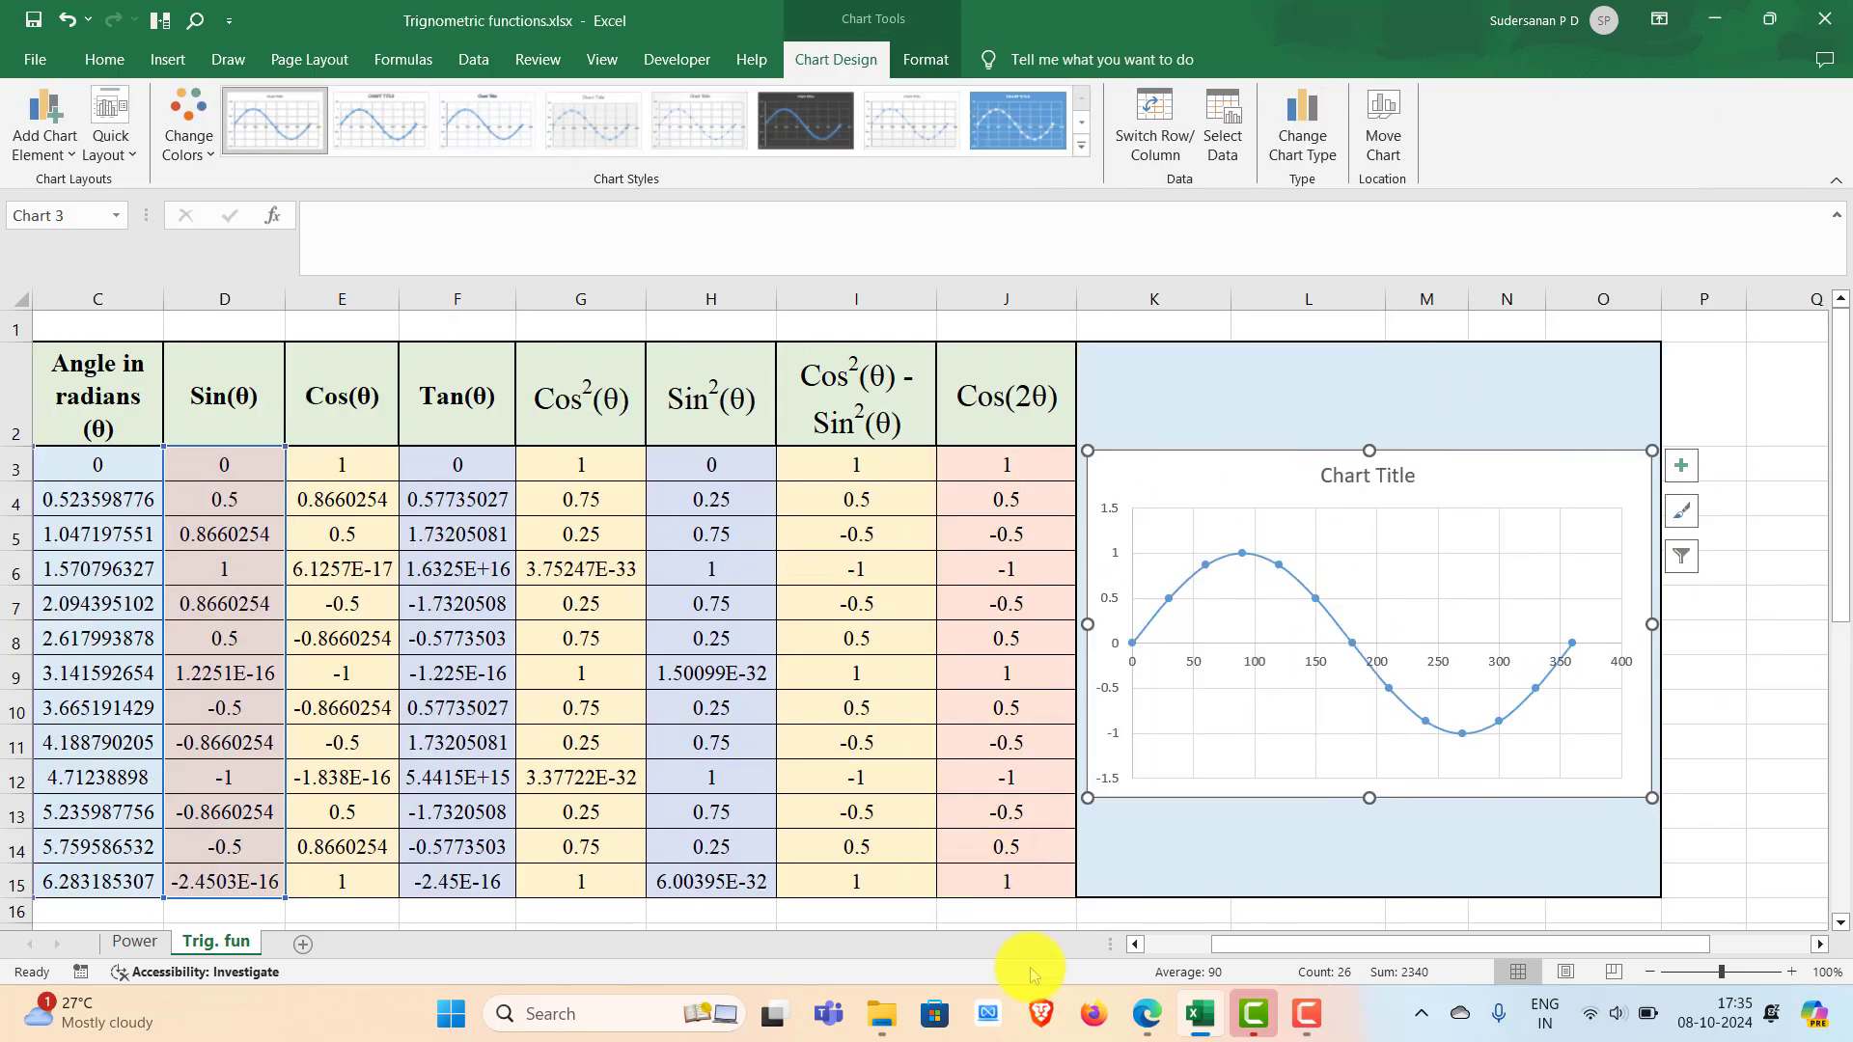
drag(1224, 946, 1169, 949)
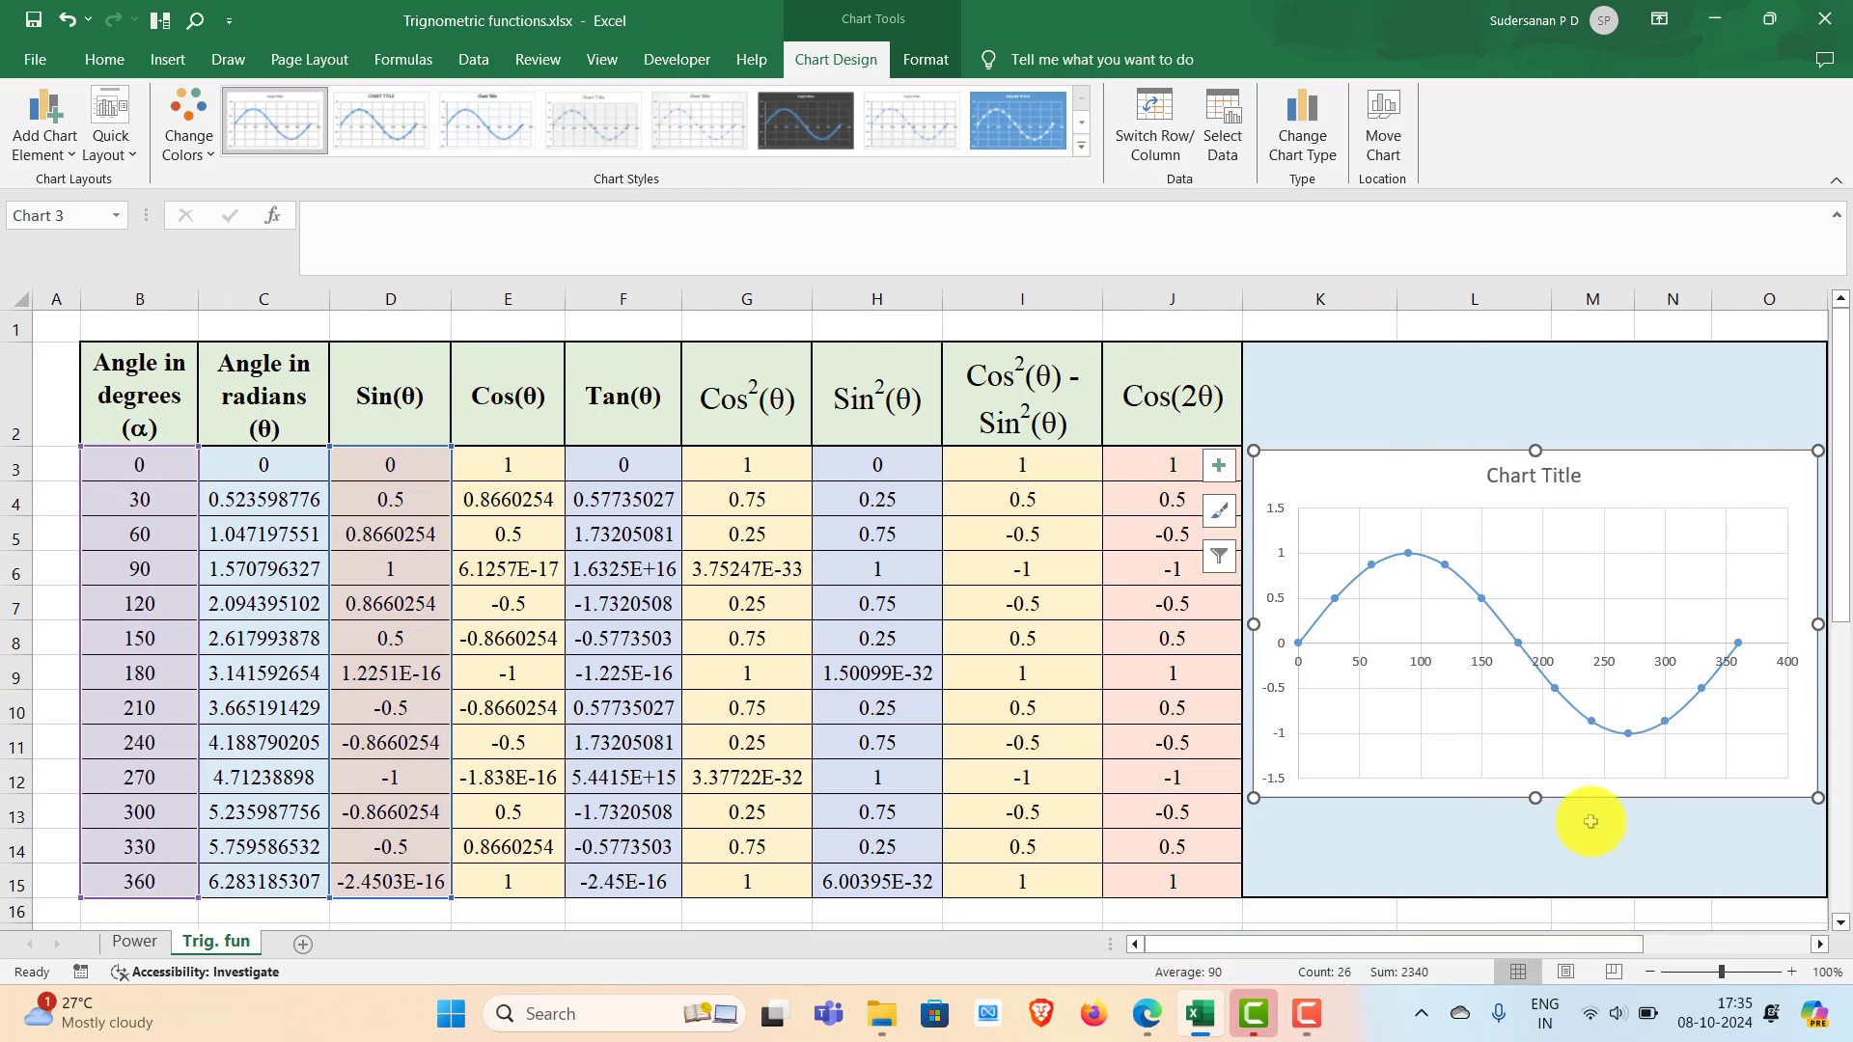
click(1532, 847)
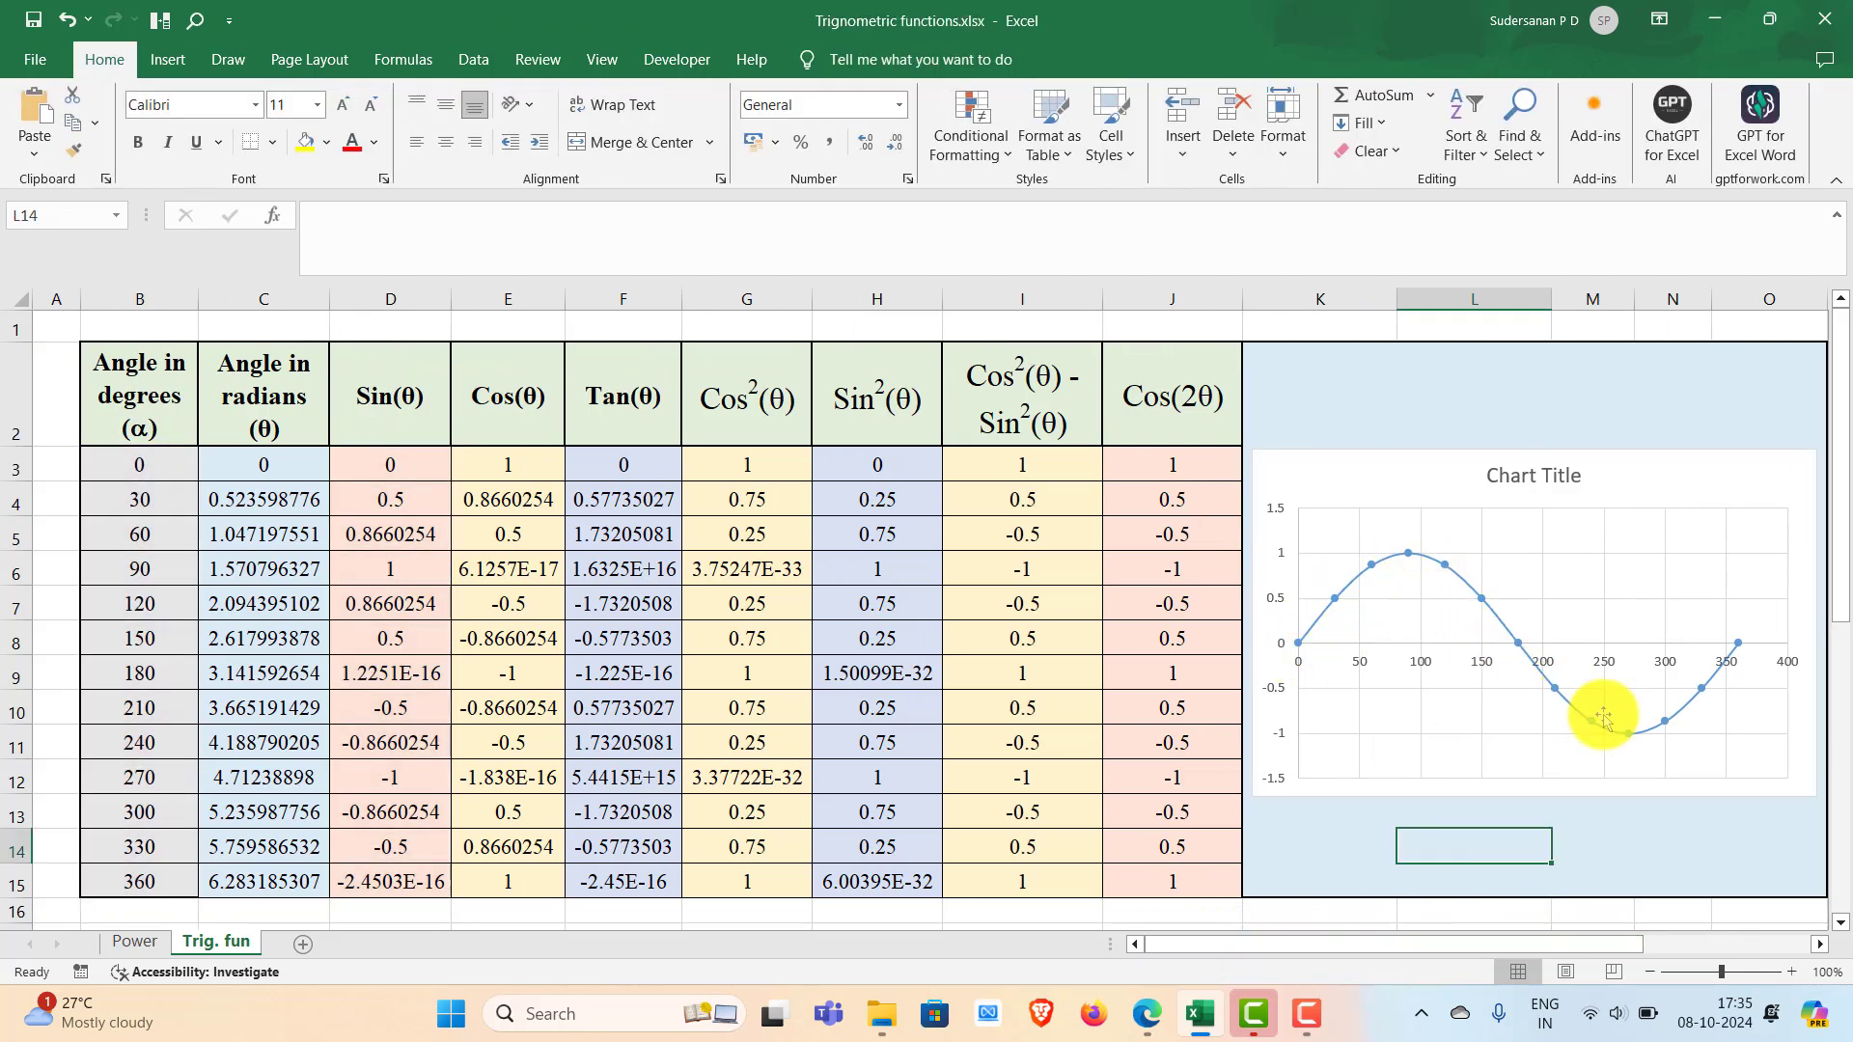